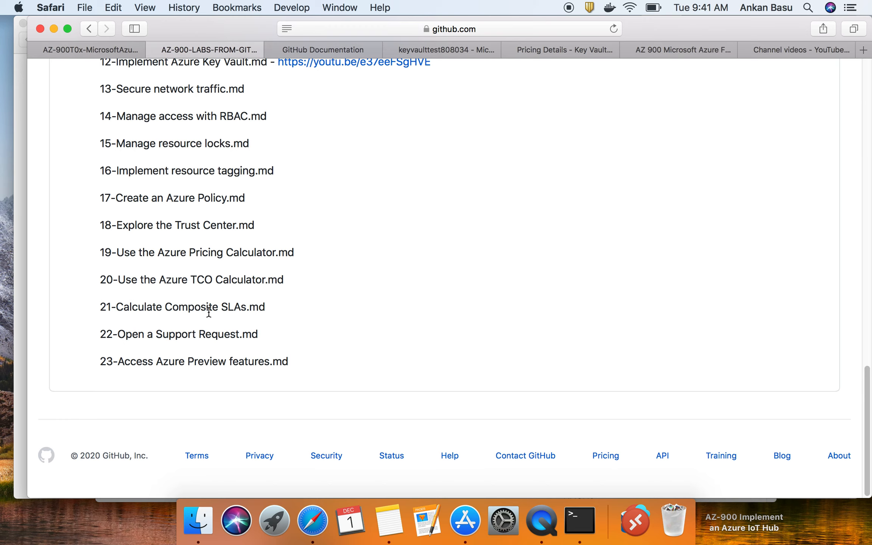
- Review the AZ-900 lab video list on GitHub and highlight the entry 13-Secure network traffic.md
{"action": "scroll", "coordinate": [209, 311], "scroll_direction": "up", "scroll_amount": 15}
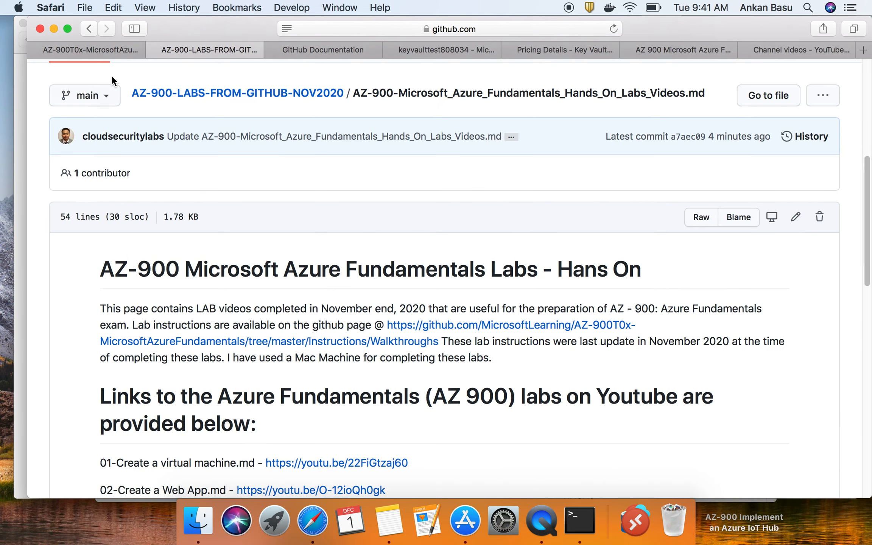
{"action": "left_click", "coordinate": [104, 50]}
{"action": "scroll", "coordinate": [134, 291], "scroll_direction": "down", "scroll_amount": 1}
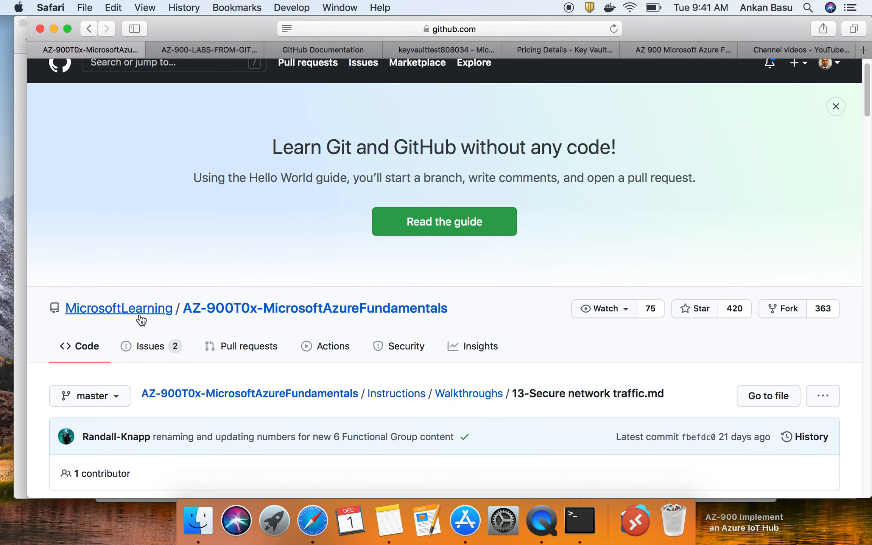
{"action": "mouse_move", "coordinate": [150, 316]}
{"action": "scroll", "coordinate": [428, 307], "scroll_direction": "down", "scroll_amount": 7}
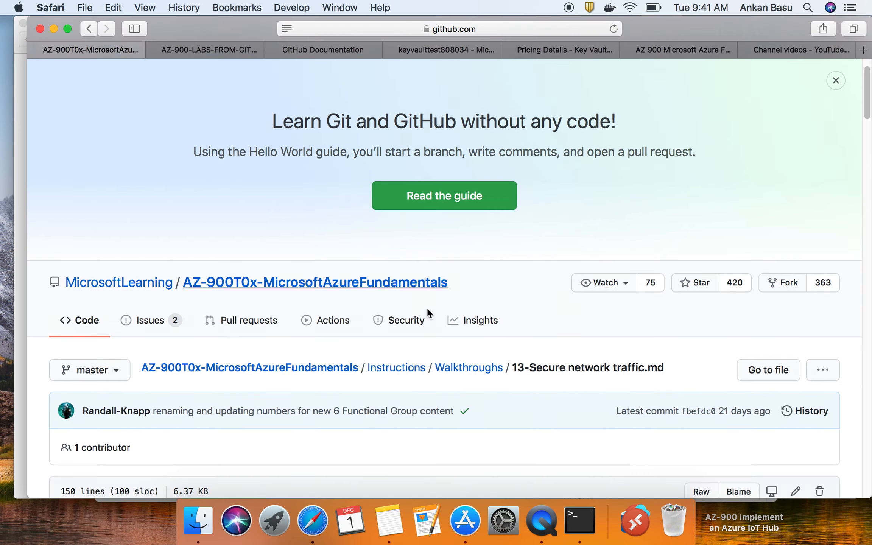
{"action": "left_click", "coordinate": [225, 46]}
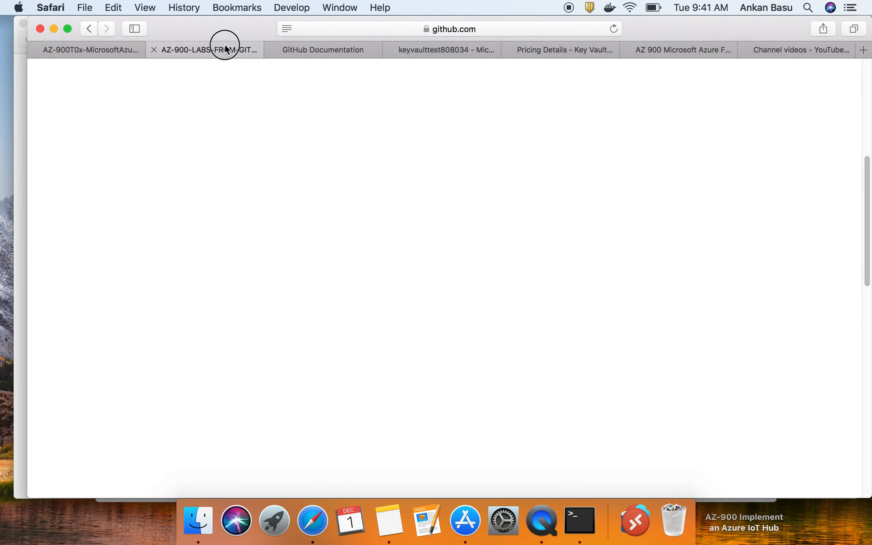
{"action": "scroll", "coordinate": [220, 386], "scroll_direction": "down", "scroll_amount": 12}
{"action": "scroll", "coordinate": [220, 386], "scroll_direction": "down", "scroll_amount": 1}
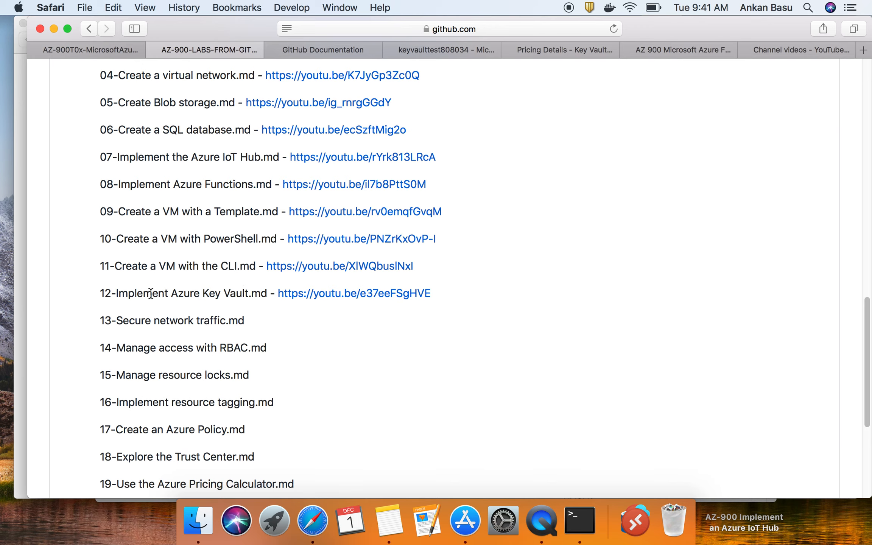
{"action": "scroll", "coordinate": [113, 290], "scroll_direction": "up", "scroll_amount": 3}
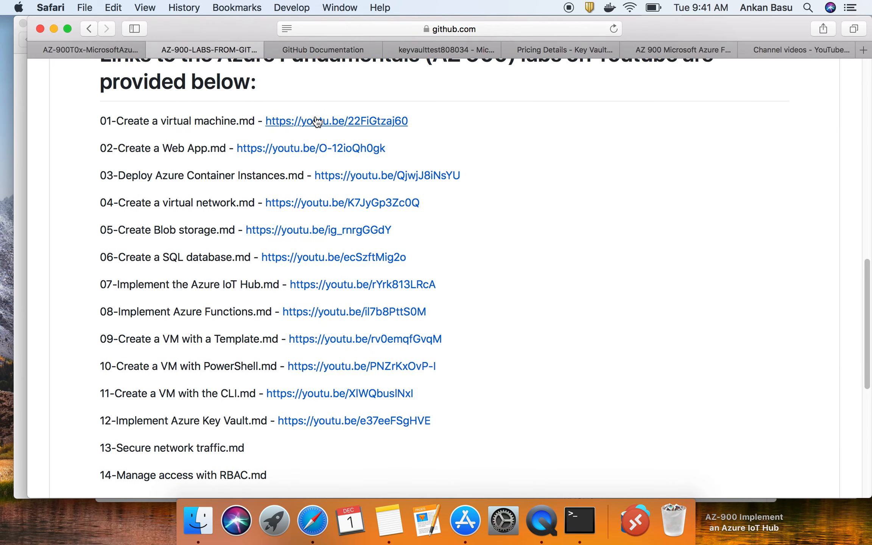
{"action": "scroll", "coordinate": [313, 462], "scroll_direction": "up", "scroll_amount": 3}
{"action": "scroll", "coordinate": [300, 286], "scroll_direction": "down", "scroll_amount": 10}
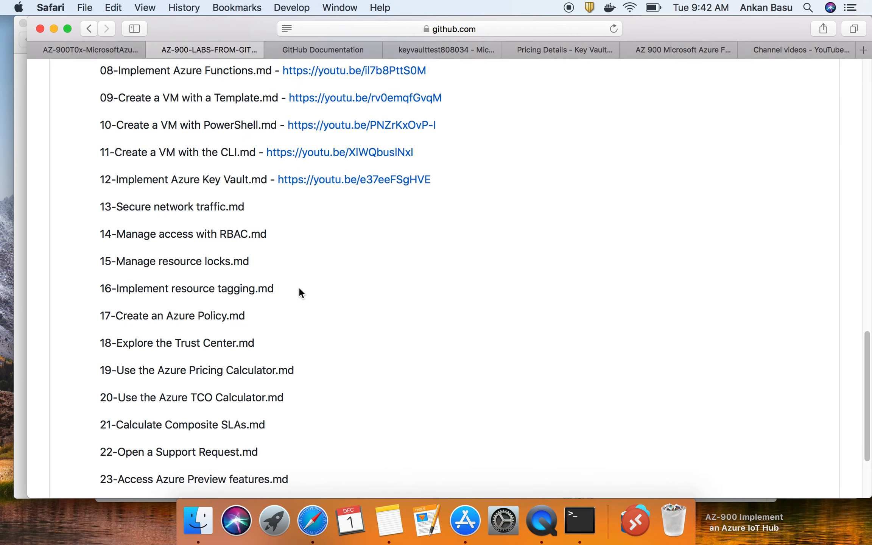
{"action": "double_click", "coordinate": [203, 207]}
{"action": "triple_click", "coordinate": [203, 206]}
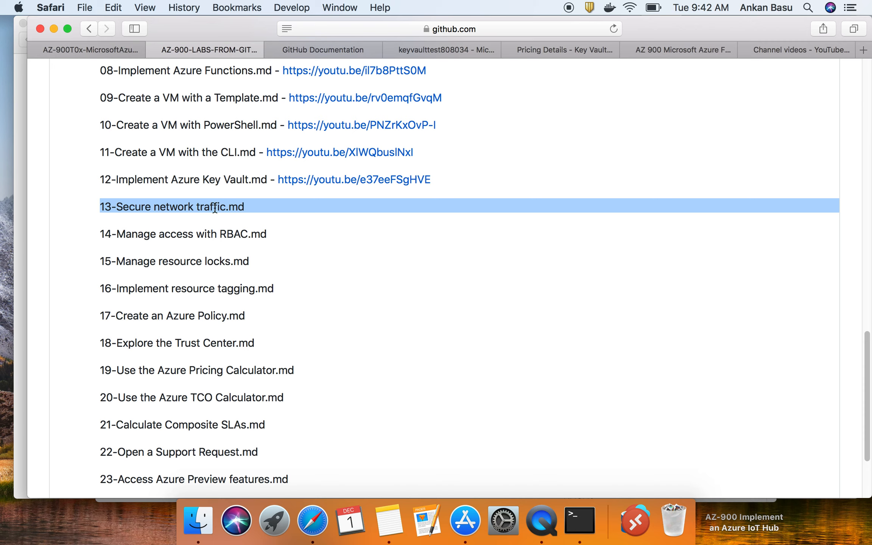
- Read the introduction and Task 1 (Create a virtual machine) of the 13-Secure network traffic walkthrough on the MicrosoftLearning GitHub page
{"action": "left_click", "coordinate": [108, 49]}
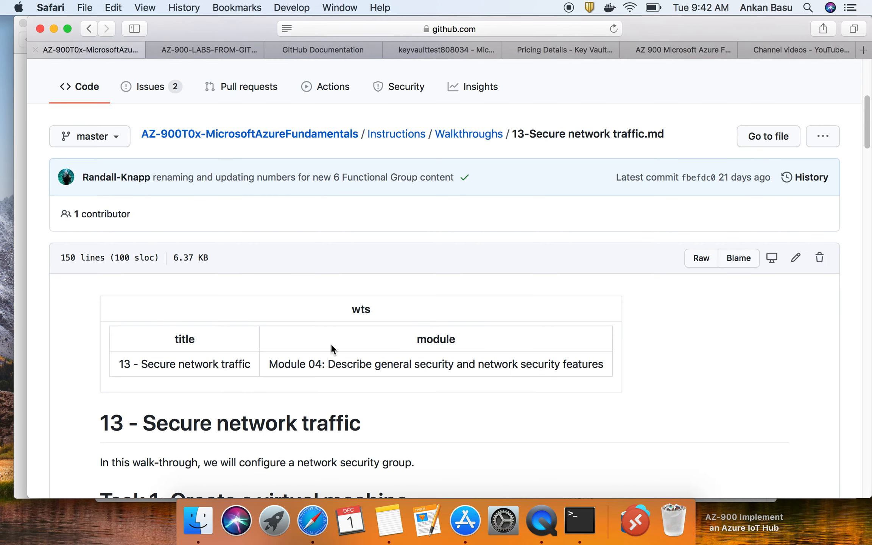
{"action": "scroll", "coordinate": [331, 343], "scroll_direction": "down", "scroll_amount": 5}
{"action": "scroll", "coordinate": [332, 353], "scroll_direction": "down", "scroll_amount": 3}
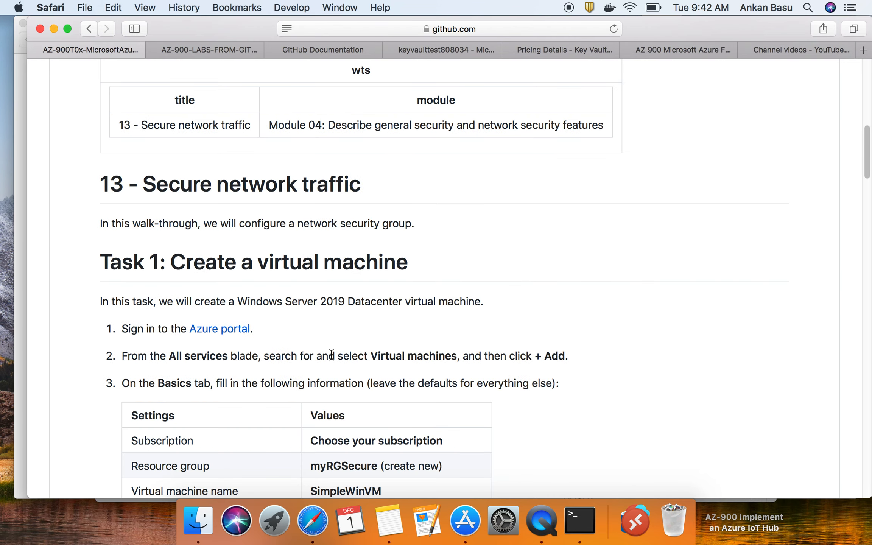
{"action": "triple_click", "coordinate": [260, 242]}
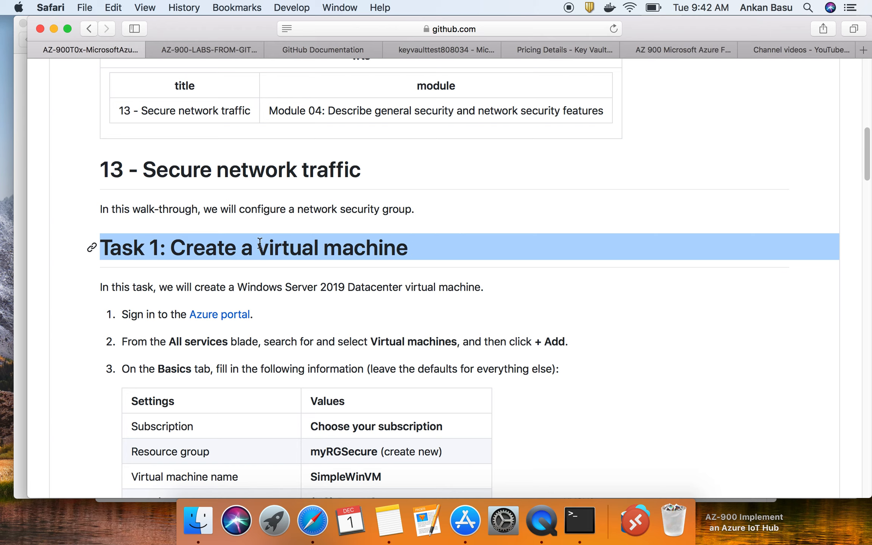
{"action": "scroll", "coordinate": [253, 245], "scroll_direction": "down", "scroll_amount": 10}
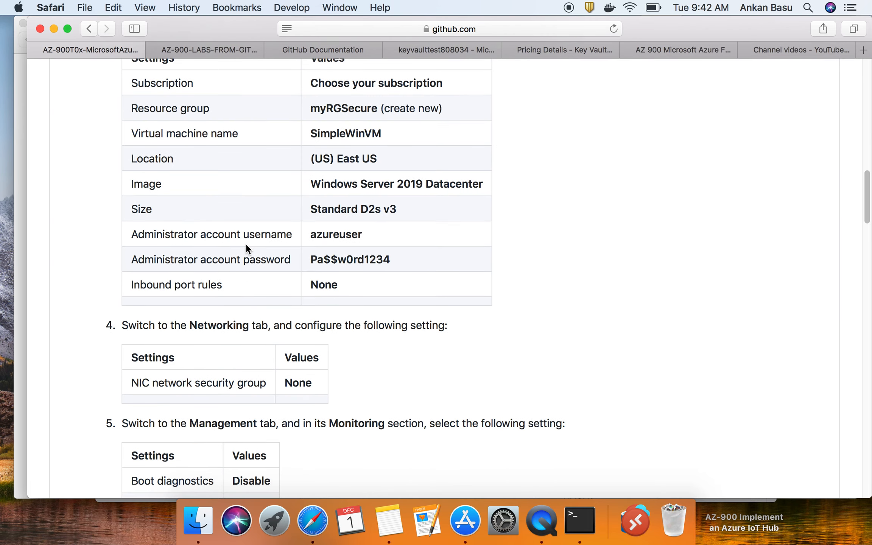
{"action": "scroll", "coordinate": [246, 247], "scroll_direction": "down", "scroll_amount": 6}
{"action": "scroll", "coordinate": [245, 244], "scroll_direction": "down", "scroll_amount": 5}
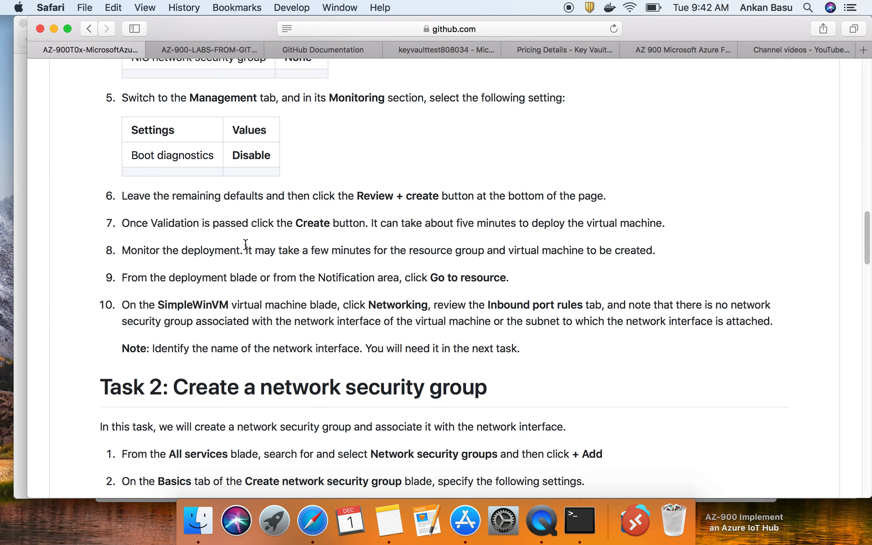
{"action": "scroll", "coordinate": [245, 248], "scroll_direction": "down", "scroll_amount": 3}
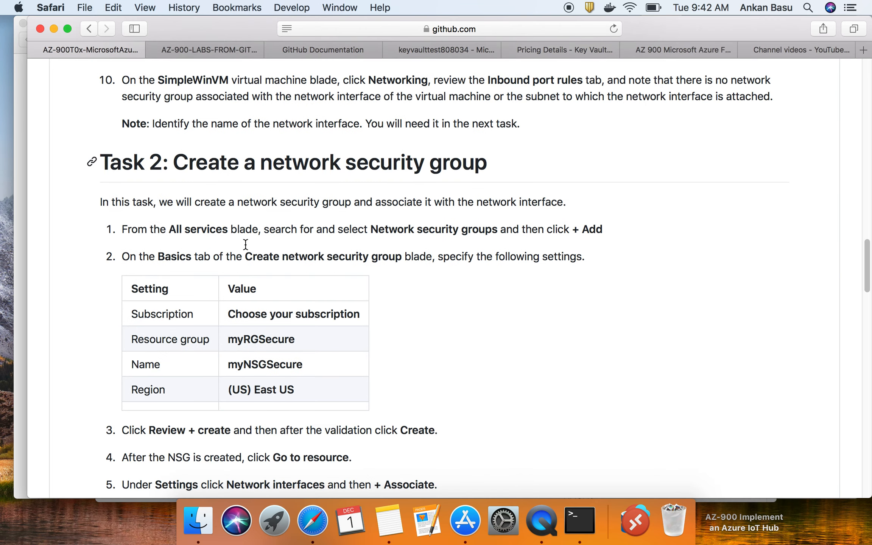
- Read Tasks 2 to 4 of the walkthrough, covering the network security group, the inbound RDP rule and the outbound Internet rule
{"action": "triple_click", "coordinate": [327, 165]}
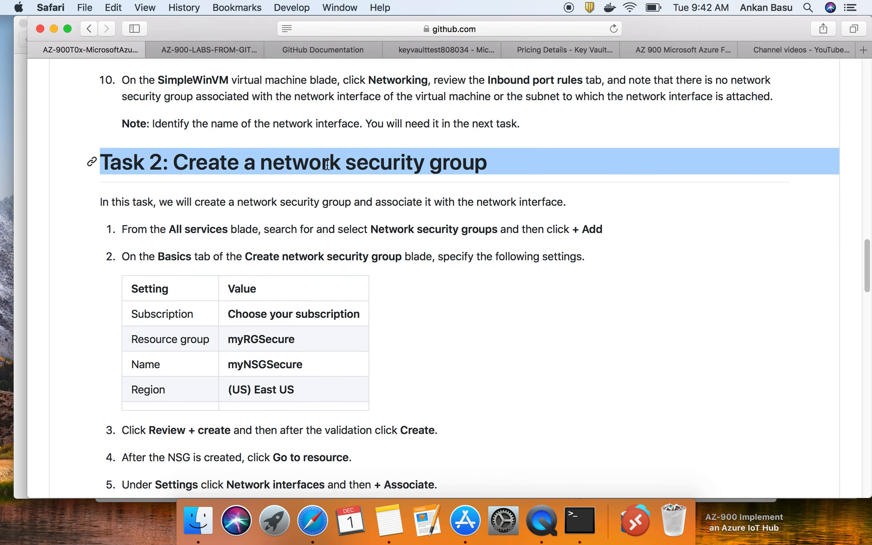
{"action": "scroll", "coordinate": [325, 165], "scroll_direction": "down", "scroll_amount": 9}
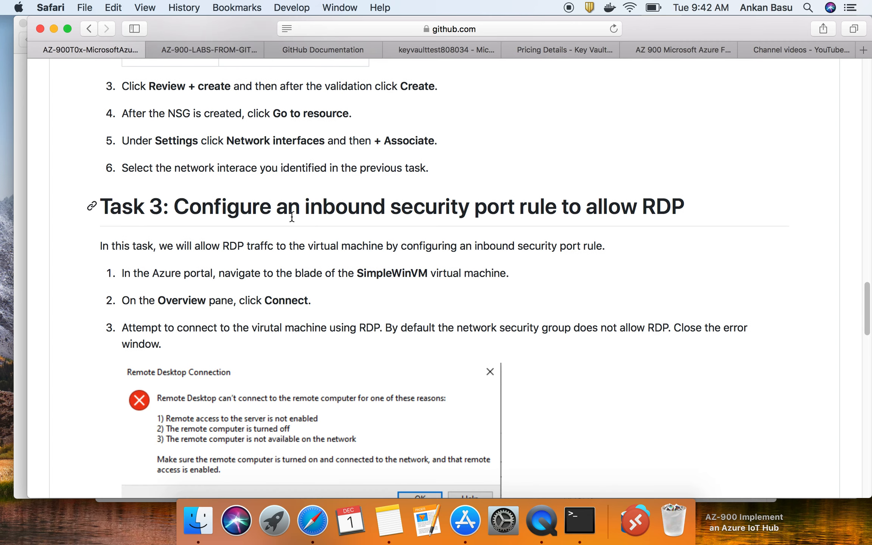
{"action": "left_click", "coordinate": [307, 209]}
{"action": "triple_click", "coordinate": [308, 209]}
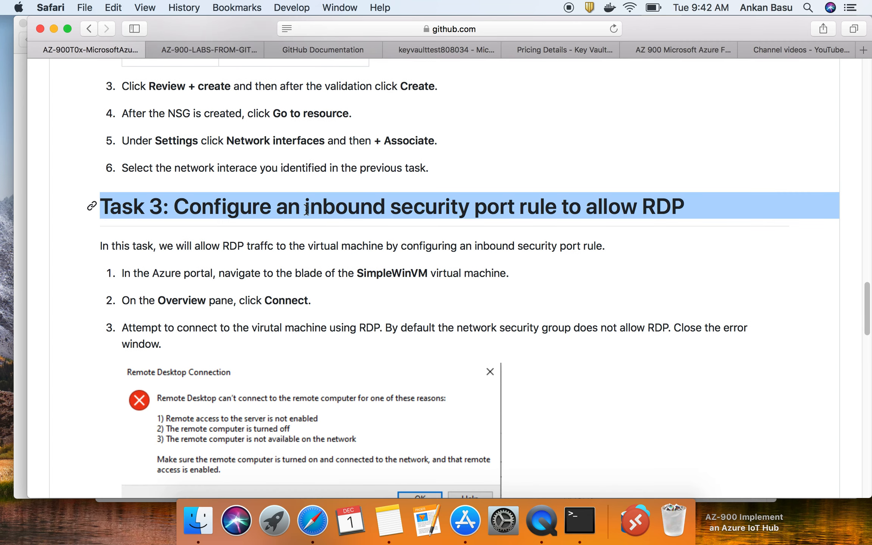
{"action": "scroll", "coordinate": [306, 208], "scroll_direction": "down", "scroll_amount": 20}
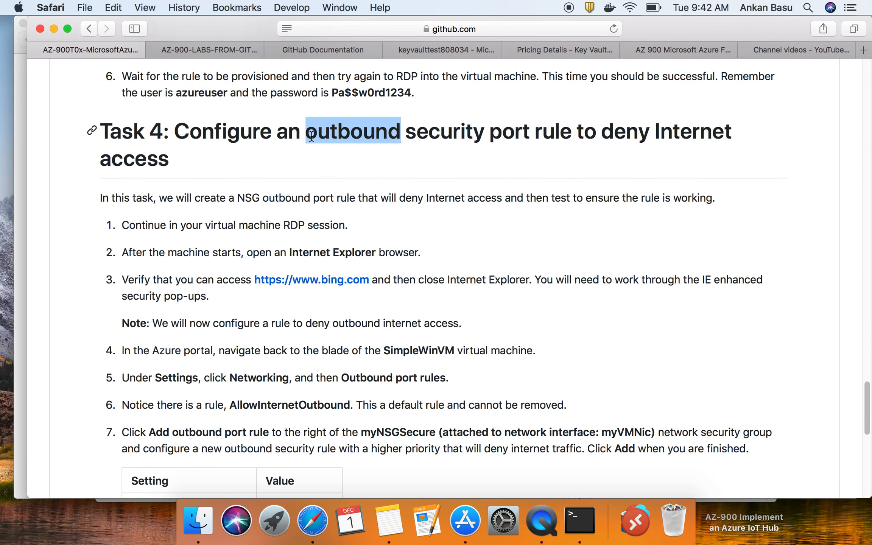
{"action": "triple_click", "coordinate": [311, 135]}
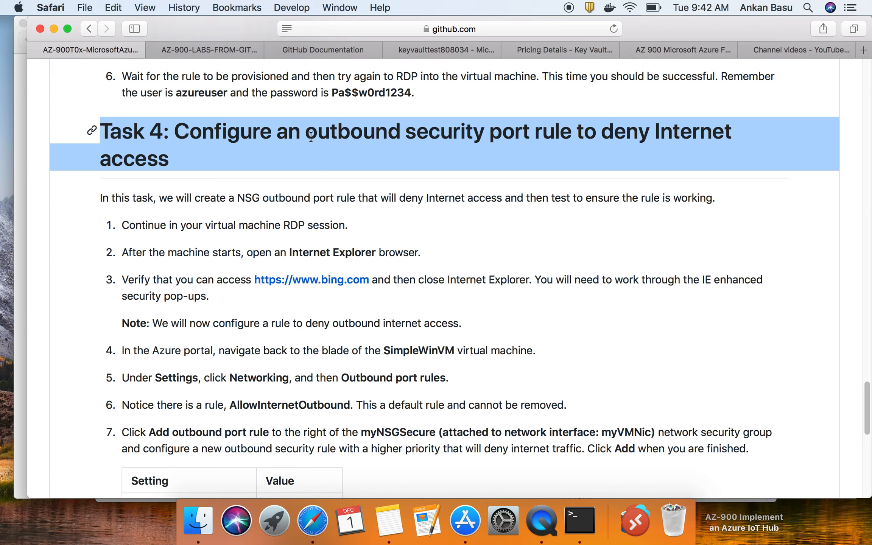
{"action": "scroll", "coordinate": [321, 168], "scroll_direction": "down", "scroll_amount": 7}
{"action": "scroll", "coordinate": [321, 169], "scroll_direction": "up", "scroll_amount": 20}
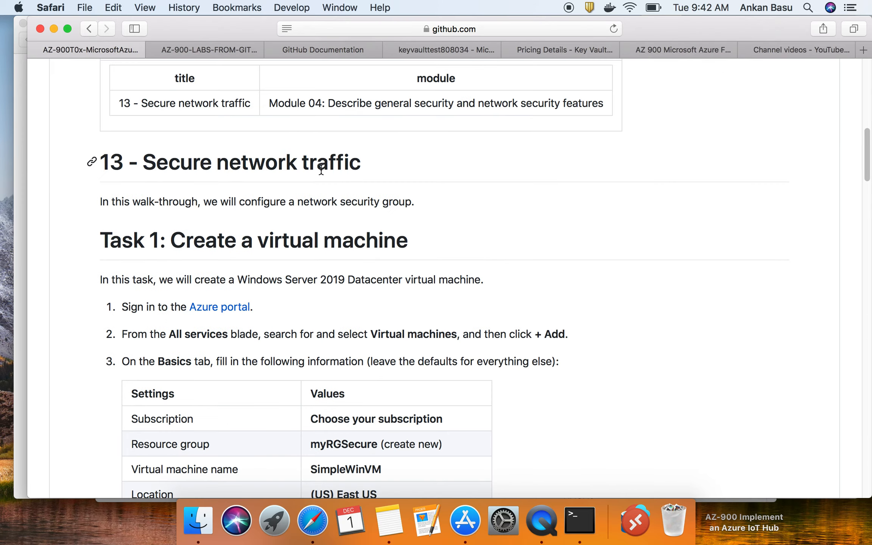
- Copy the service name "Virtual machines" from instruction 2 of Task 1 in the walkthrough
{"action": "scroll", "coordinate": [321, 168], "scroll_direction": "down", "scroll_amount": 8}
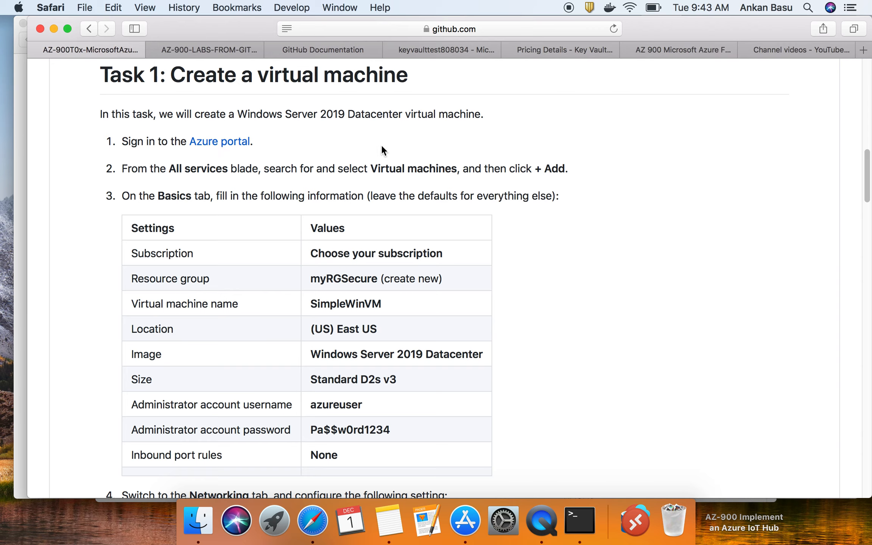
{"action": "left_click_drag", "start_coordinate": [370, 168], "coordinate": [458, 169]}
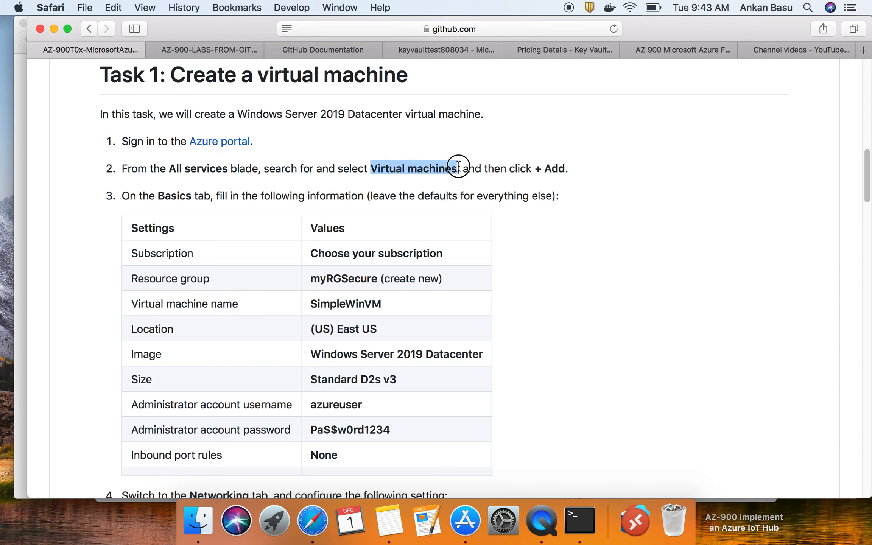
{"action": "right_click", "coordinate": [455, 169]}
{"action": "left_click", "coordinate": [477, 206]}
- Switch to the Azure portal, find the Virtual machines service from the home page and start creating a new virtual machine
{"action": "left_click", "coordinate": [446, 50]}
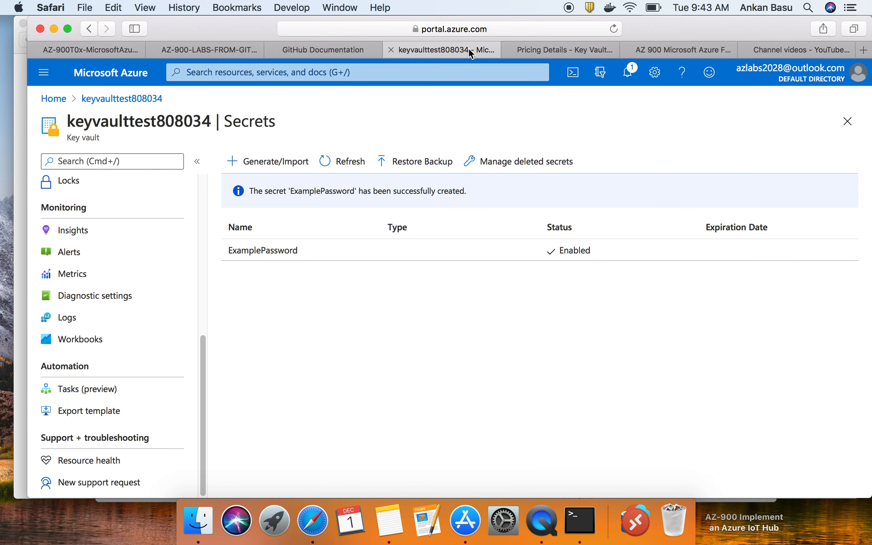
{"action": "left_click", "coordinate": [59, 98]}
{"action": "left_click", "coordinate": [271, 68]}
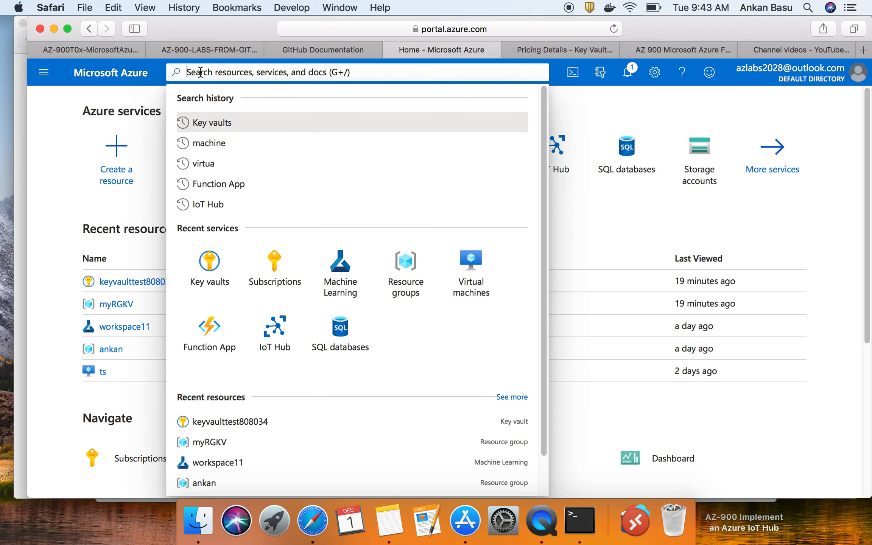
{"action": "type", "text": "Virtual machines"}
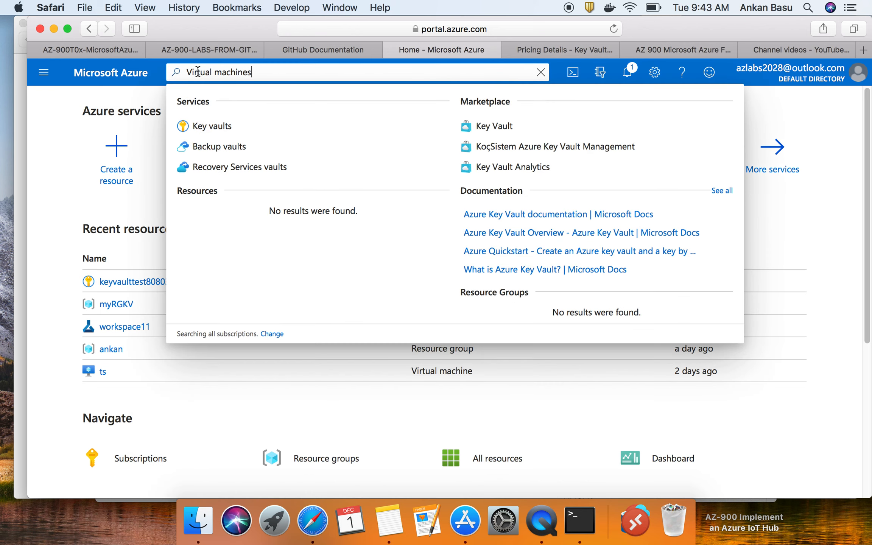
{"action": "left_click", "coordinate": [244, 129]}
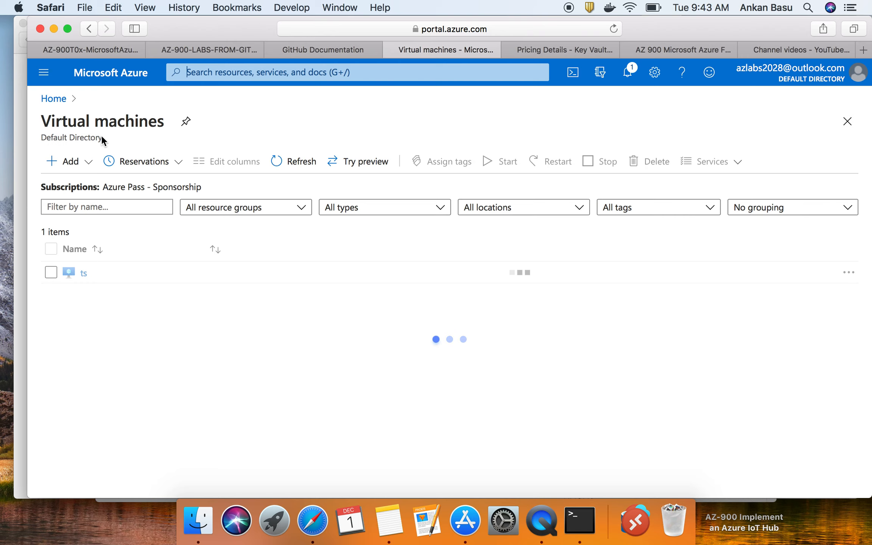
{"action": "left_click", "coordinate": [70, 168]}
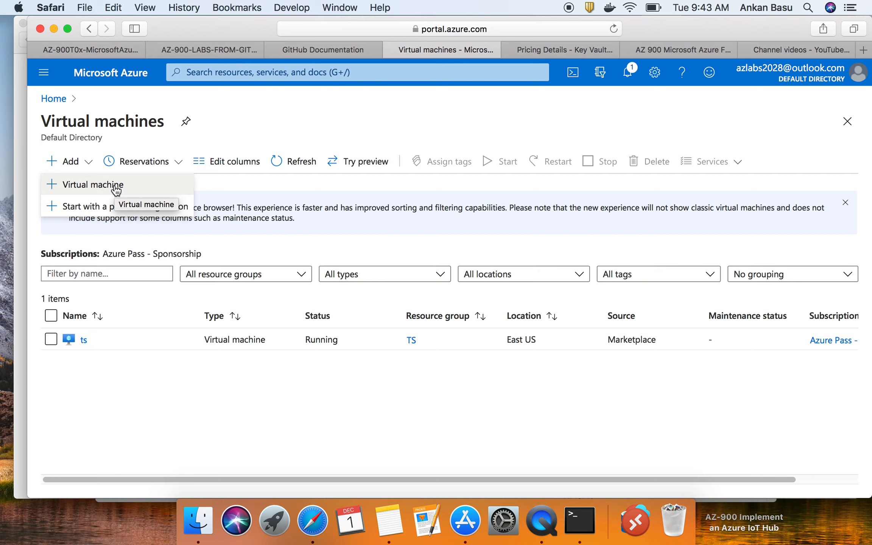
{"action": "left_click", "coordinate": [116, 187]}
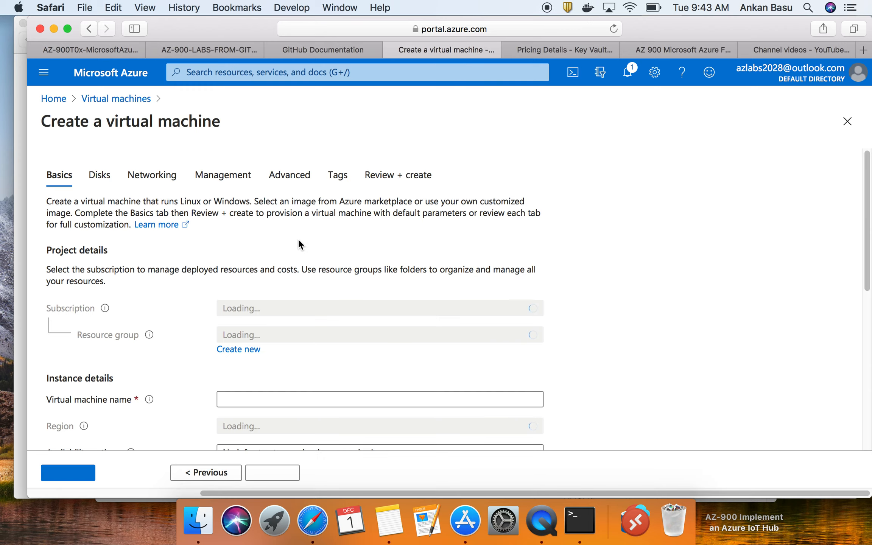
- Create a new resource group named myRGSecure for the virtual machine, copying the name from the walkthrough's Task 1 settings table
{"action": "left_click", "coordinate": [87, 50]}
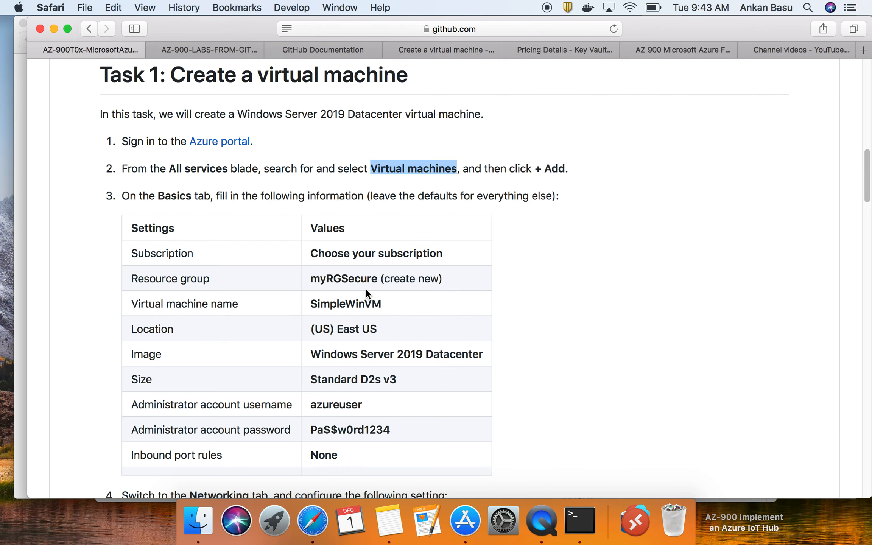
{"action": "left_click_drag", "start_coordinate": [377, 279], "coordinate": [313, 279]}
{"action": "right_click", "coordinate": [312, 279]}
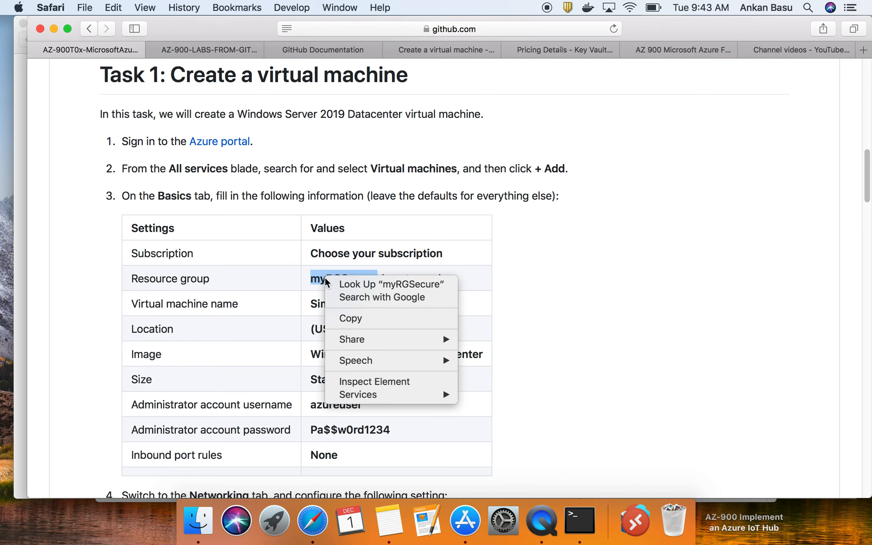
{"action": "left_click", "coordinate": [364, 319]}
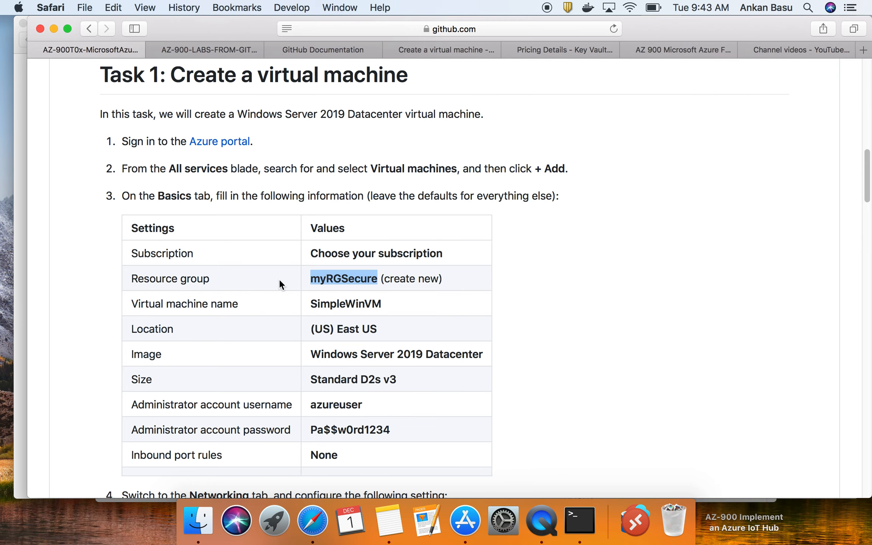
{"action": "left_click", "coordinate": [413, 50]}
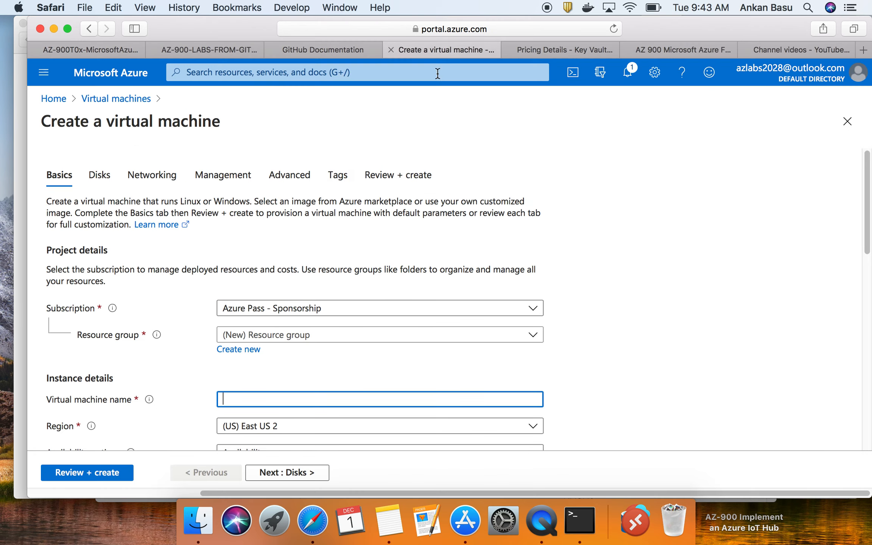
{"action": "left_click", "coordinate": [248, 348]}
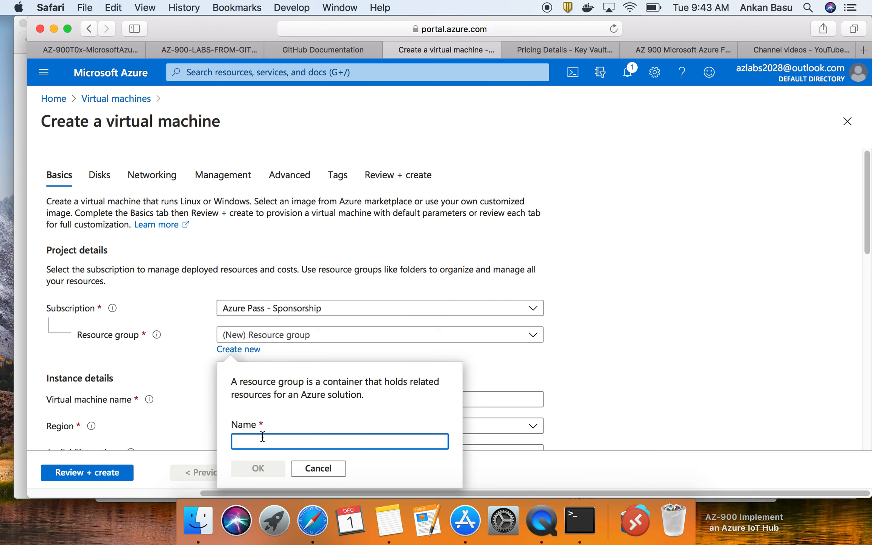
{"action": "key", "text": "super+v"}
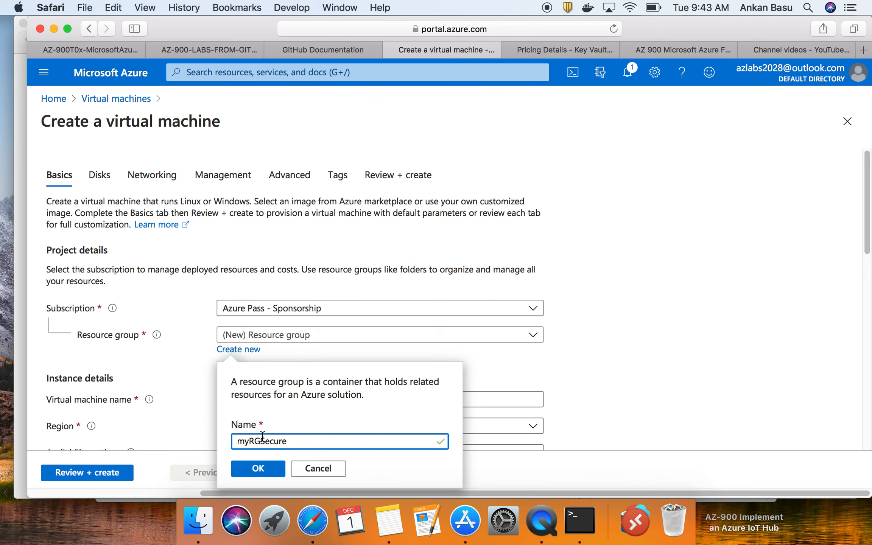
{"action": "left_click", "coordinate": [265, 469]}
{"action": "scroll", "coordinate": [315, 311], "scroll_direction": "down", "scroll_amount": 4}
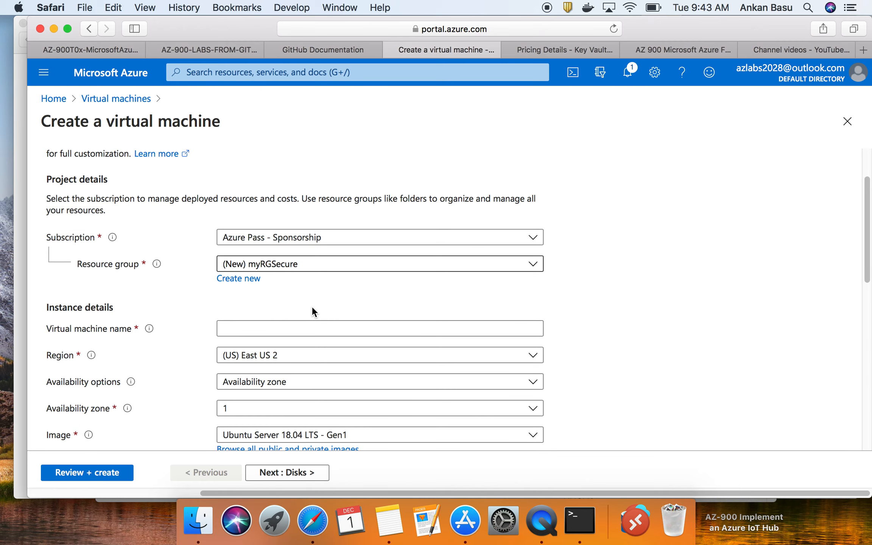
- Name the virtual machine SimpleWinVM, copying the name from the walkthrough's Task 1 settings table
{"action": "scroll", "coordinate": [310, 234], "scroll_direction": "down", "scroll_amount": 4}
{"action": "left_click", "coordinate": [287, 242]}
{"action": "left_click", "coordinate": [94, 51]}
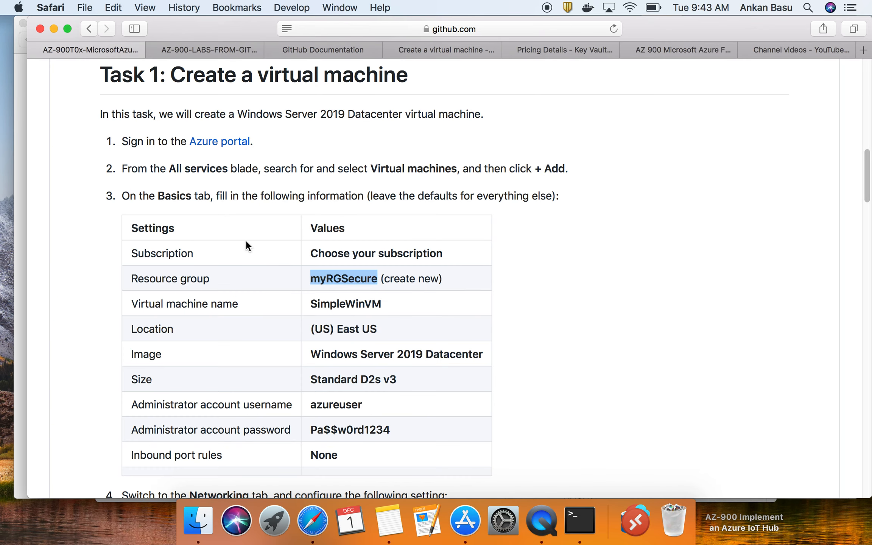
{"action": "double_click", "coordinate": [356, 305]}
{"action": "right_click", "coordinate": [358, 308]}
{"action": "left_click", "coordinate": [393, 344]}
{"action": "left_click", "coordinate": [432, 51]}
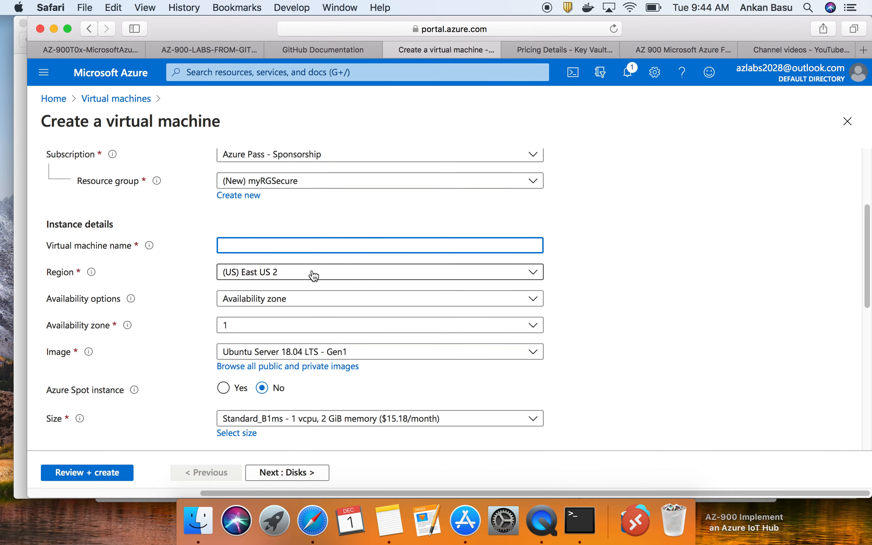
{"action": "key", "text": "super+v"}
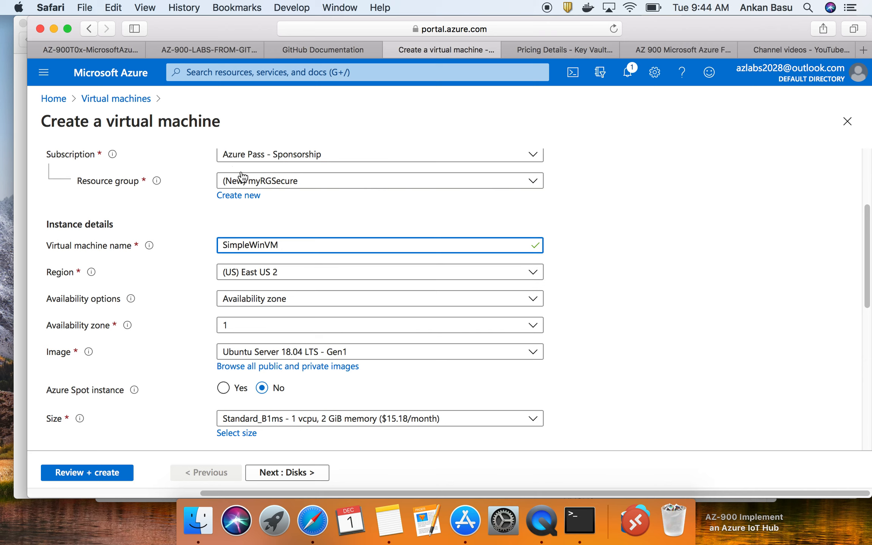
- Check the location in the walkthrough, set the region to (US) East US and the availability options to No infrastructure redundancy required
{"action": "left_click", "coordinate": [106, 47]}
{"action": "scroll", "coordinate": [357, 303], "scroll_direction": "down", "scroll_amount": 1}
{"action": "triple_click", "coordinate": [362, 305]}
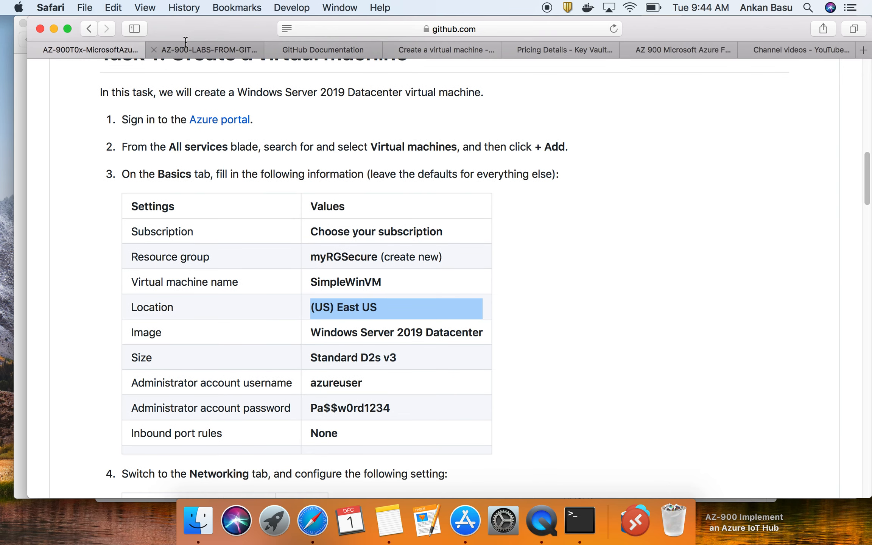
{"action": "left_click", "coordinate": [414, 49]}
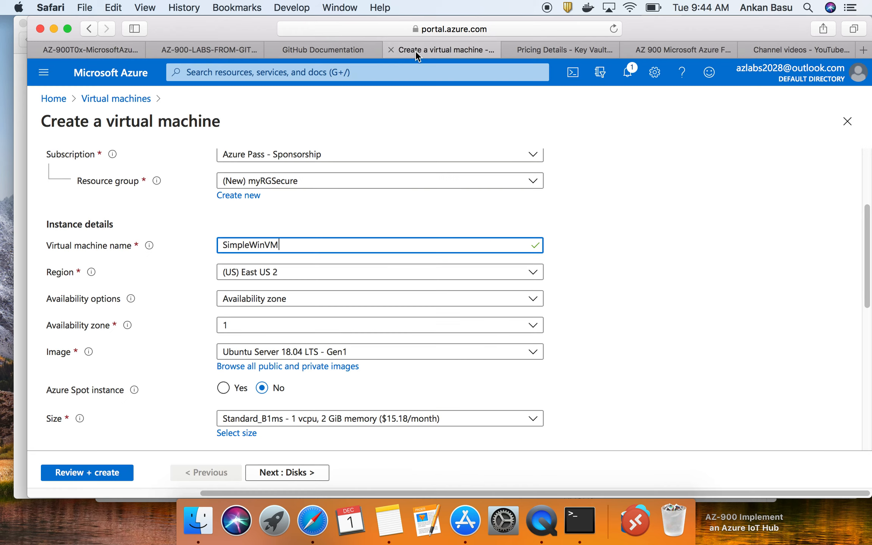
{"action": "left_click", "coordinate": [273, 272]}
{"action": "left_click", "coordinate": [279, 342]}
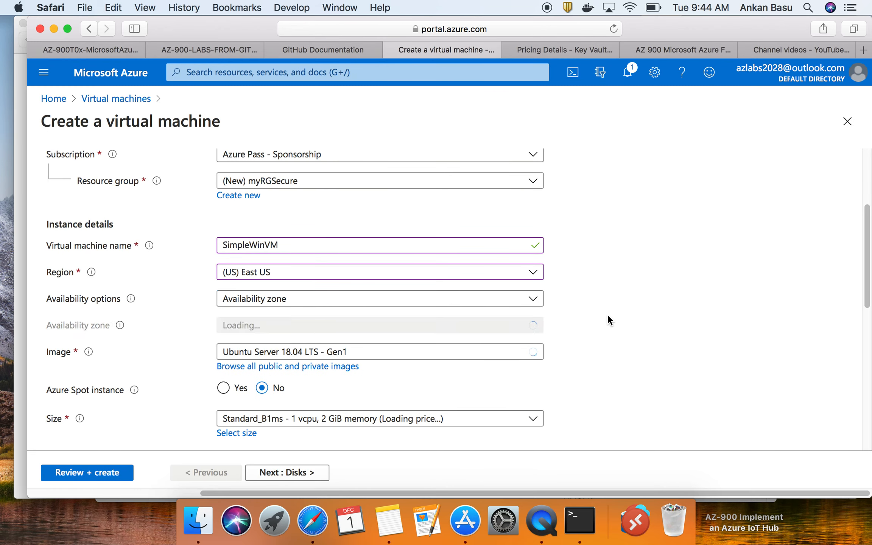
{"action": "left_click", "coordinate": [261, 301]}
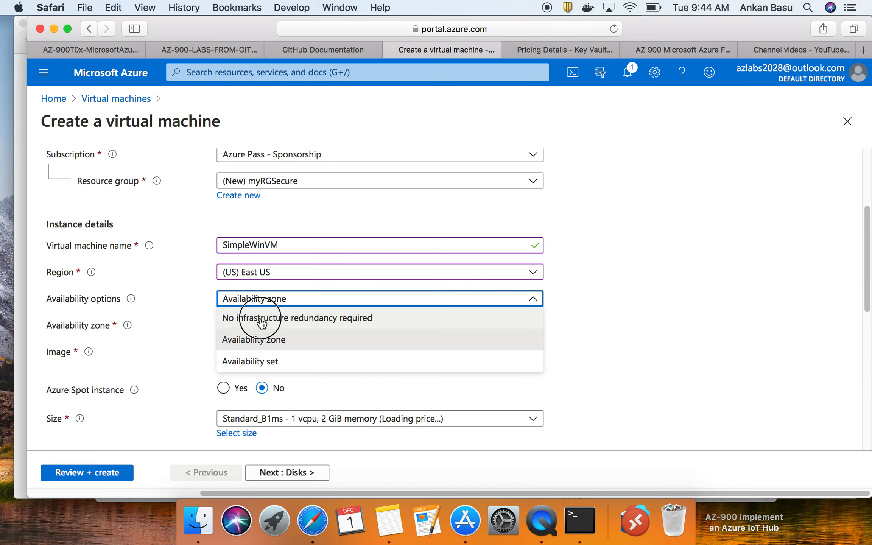
{"action": "left_click", "coordinate": [261, 318]}
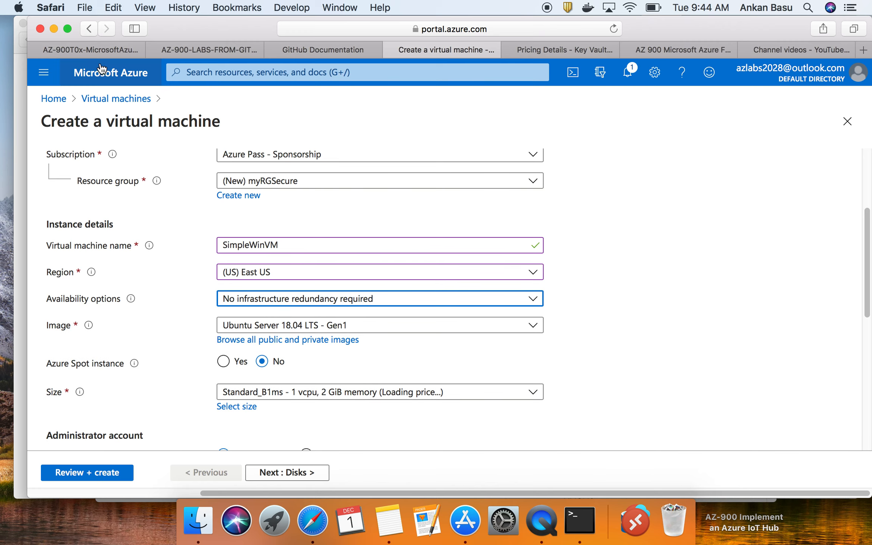
- Check the image in the walkthrough's settings table and select Windows Server 2019 Datacenter - Gen1 for the virtual machine
{"action": "left_click", "coordinate": [93, 50]}
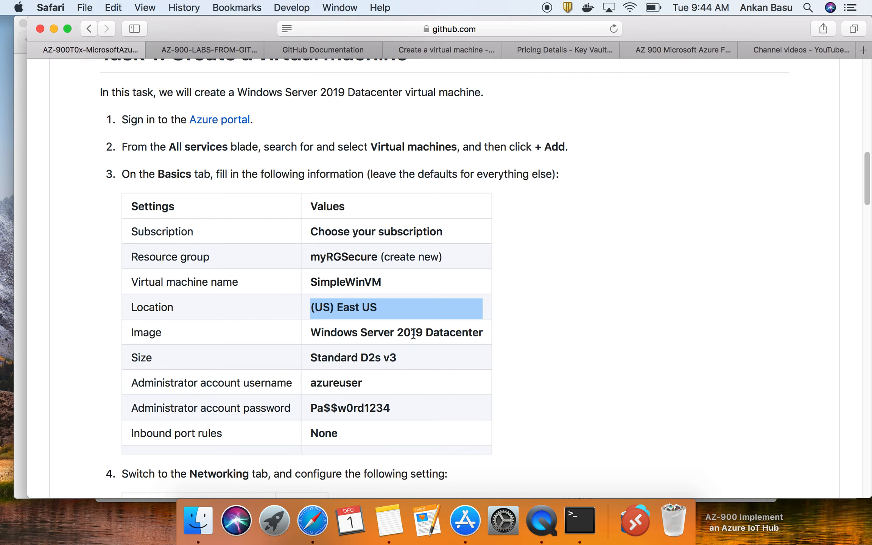
{"action": "left_click", "coordinate": [419, 53]}
{"action": "scroll", "coordinate": [360, 265], "scroll_direction": "down", "scroll_amount": 3}
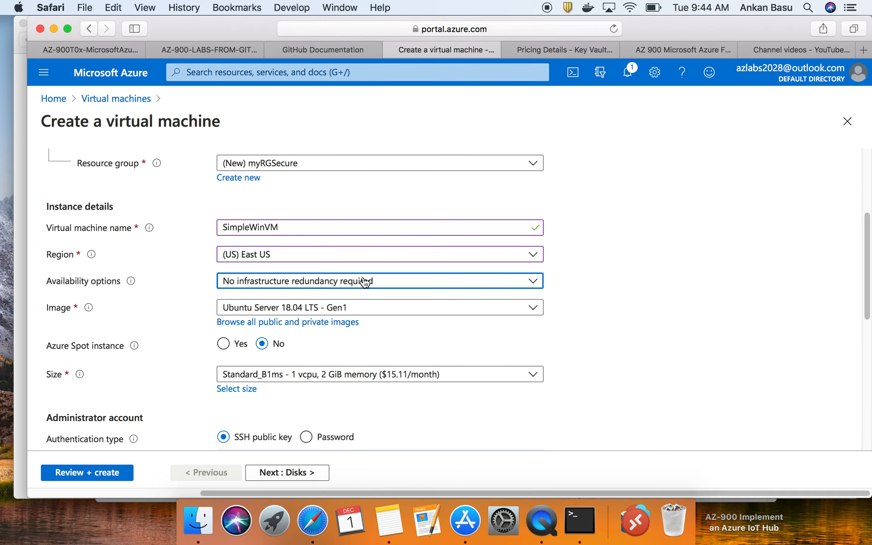
{"action": "left_click", "coordinate": [333, 208]}
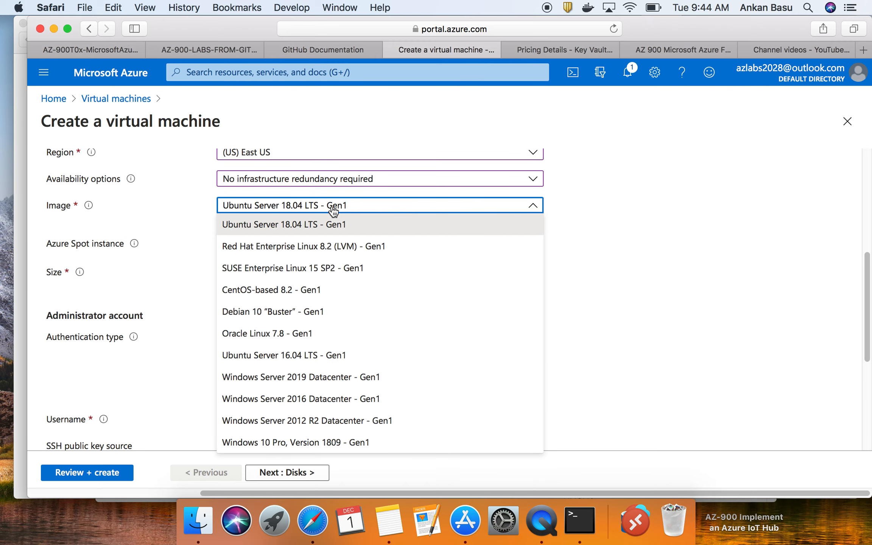
{"action": "left_click", "coordinate": [339, 386]}
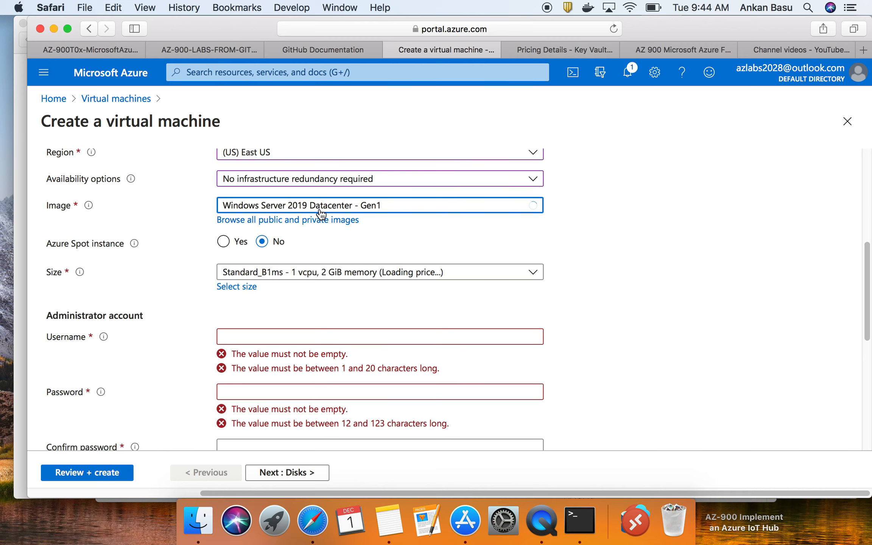
- Look up the size in the walkthrough's settings table and set the virtual machine size to Standard_D2s_v3
{"action": "left_click", "coordinate": [91, 48]}
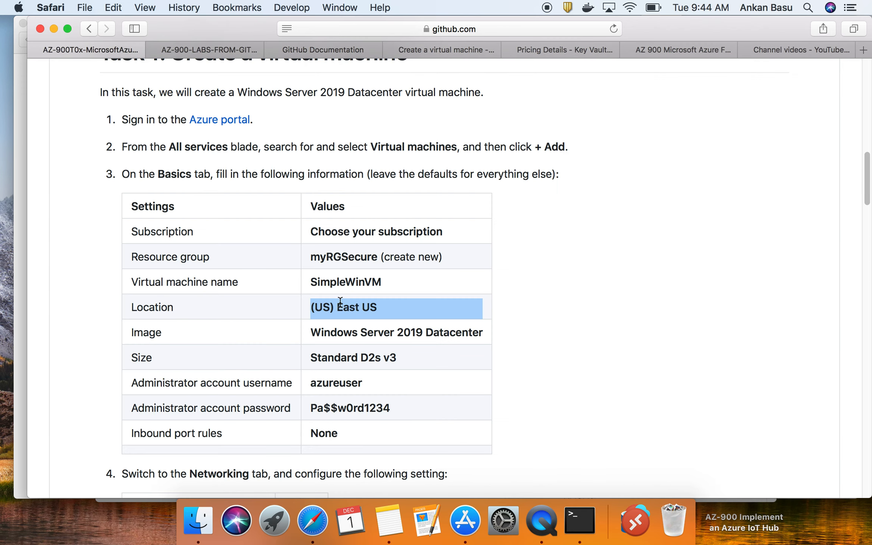
{"action": "scroll", "coordinate": [339, 301], "scroll_direction": "down", "scroll_amount": 1}
{"action": "triple_click", "coordinate": [364, 320]}
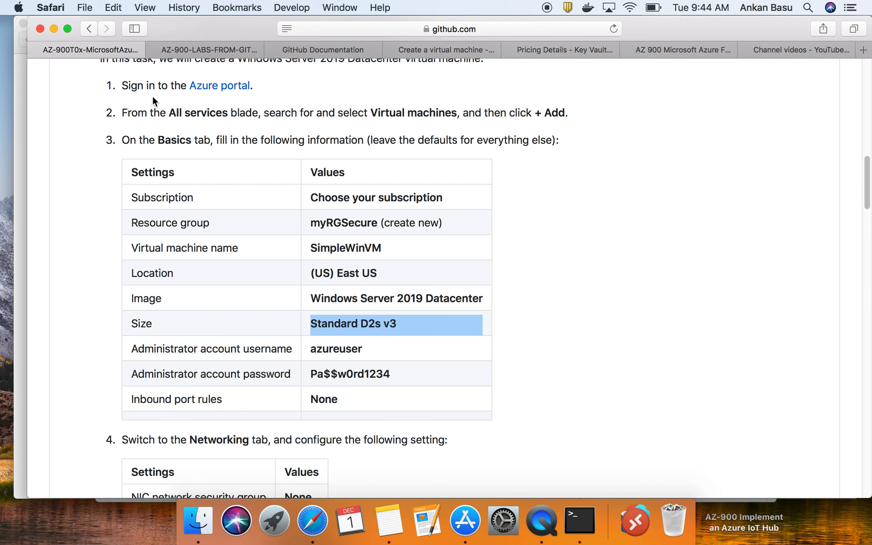
{"action": "left_click", "coordinate": [439, 50]}
{"action": "scroll", "coordinate": [390, 299], "scroll_direction": "down", "scroll_amount": 1}
{"action": "left_click", "coordinate": [305, 257]}
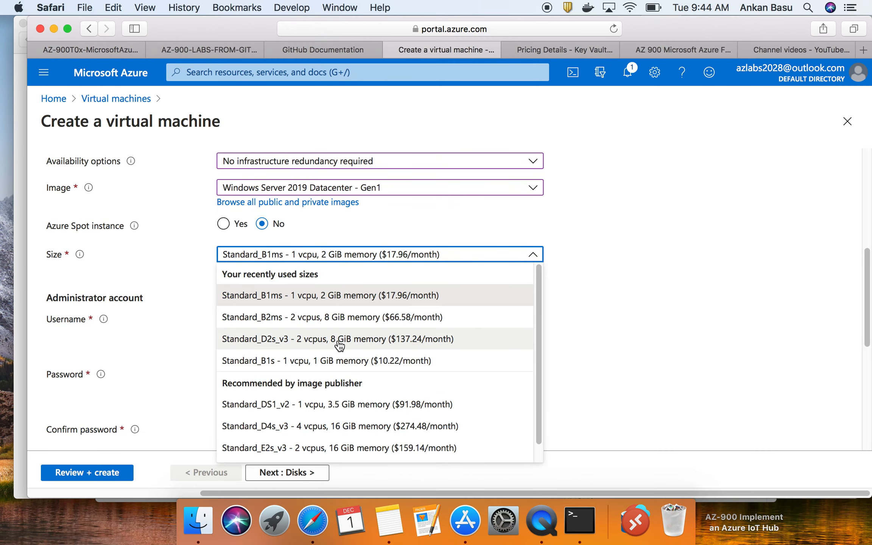
{"action": "left_click", "coordinate": [299, 342]}
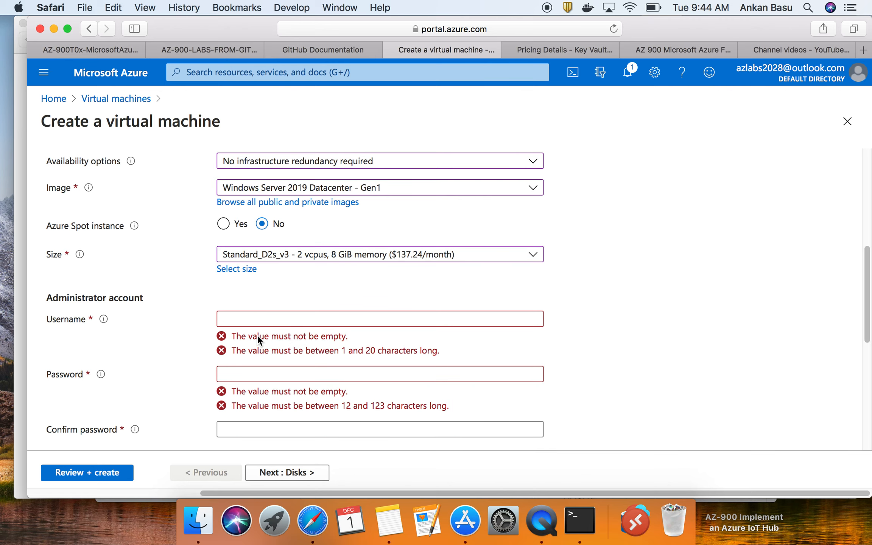
- Fill in the administrator account with the username student, and enter and confirm the account password
{"action": "left_click", "coordinate": [259, 322]}
{"action": "type", "text": "student"}
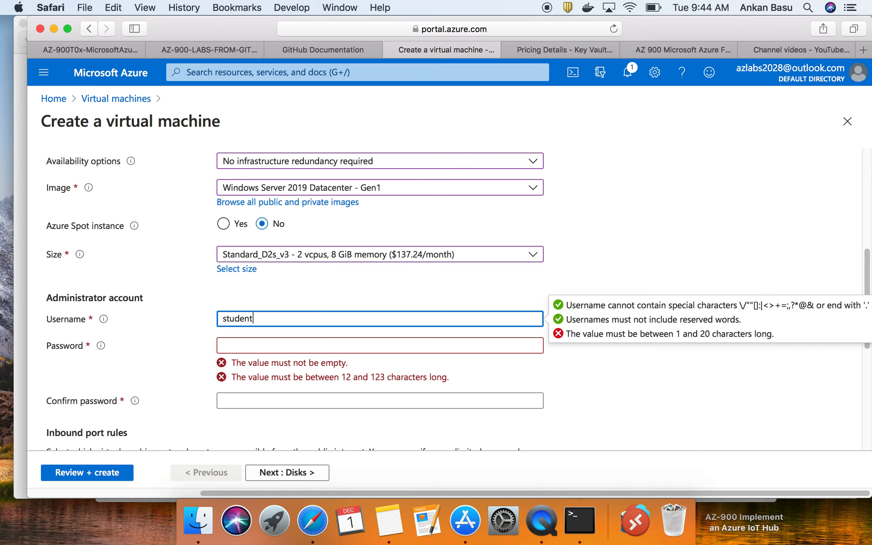
{"action": "key", "text": "Tab"}
{"action": "type", "text": "•••"}
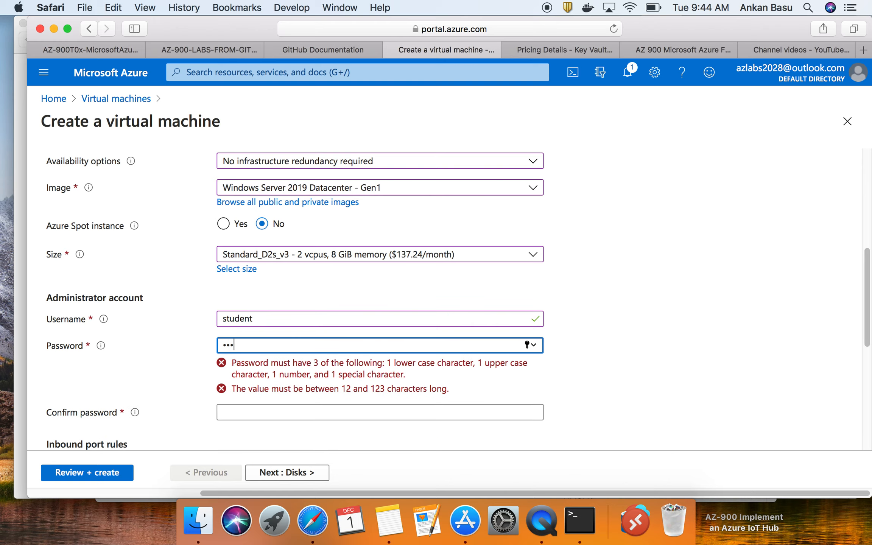
{"action": "type", "text": "•"}
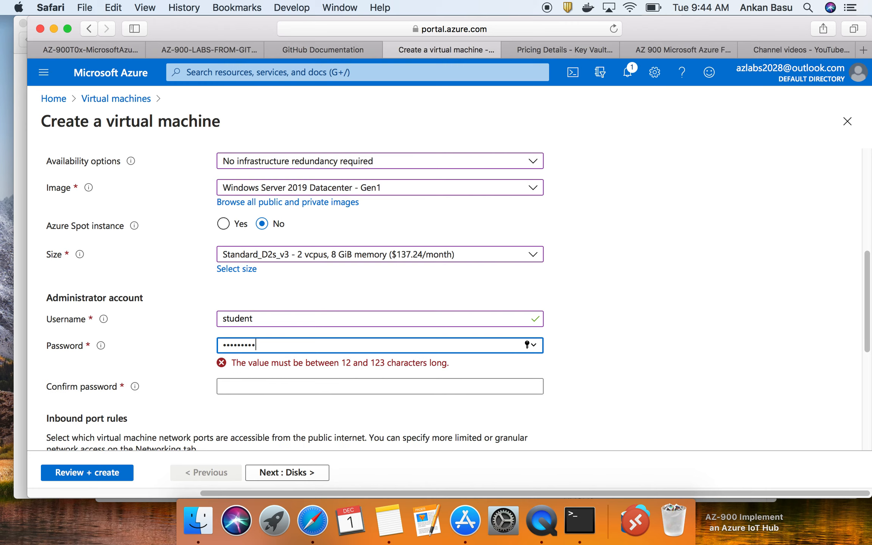
{"action": "type", "text": "••"}
{"action": "key", "text": "Tab"}
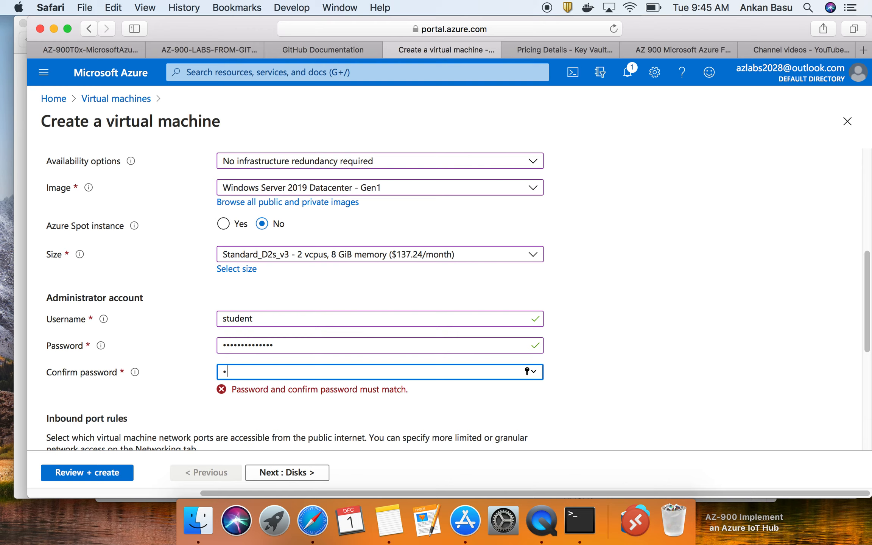
{"action": "type", "text": "••••••••"}
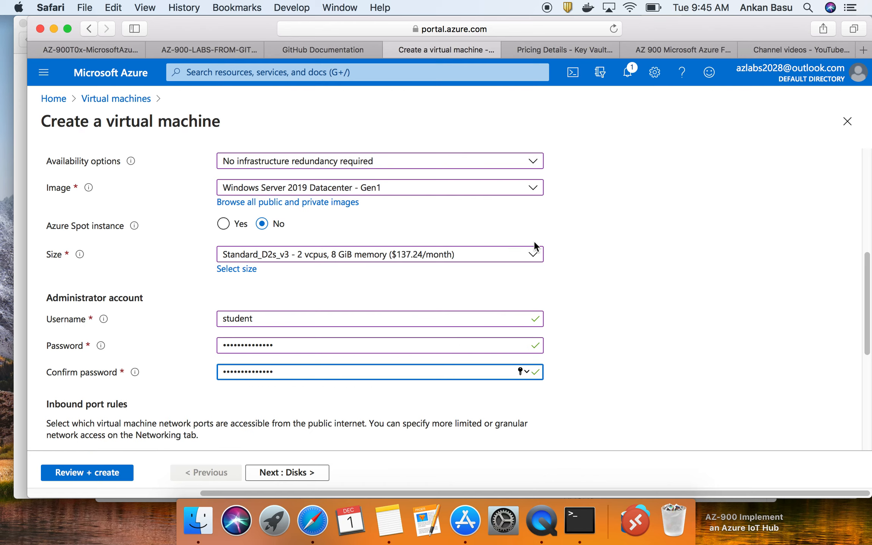
- Set the public inbound ports to None after checking the walkthrough, and continue to the disk settings
{"action": "scroll", "coordinate": [492, 354], "scroll_direction": "down", "scroll_amount": 5}
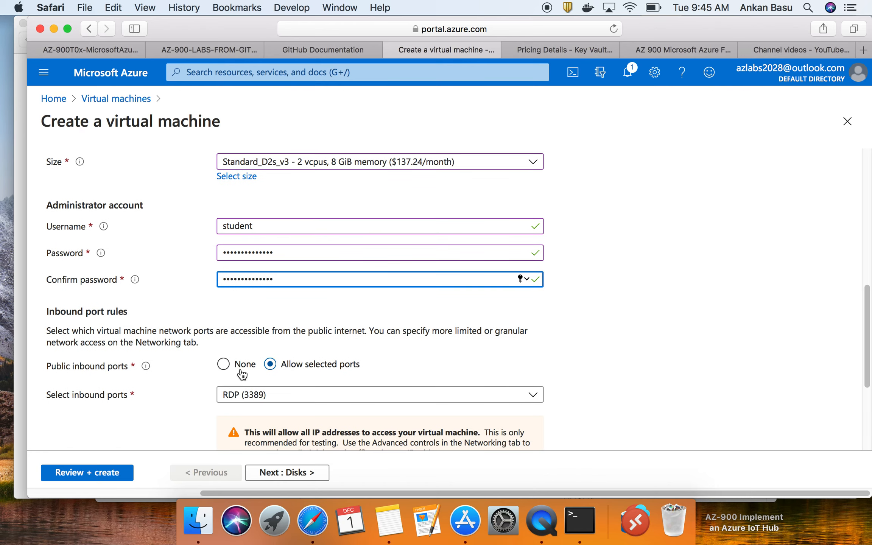
{"action": "left_click", "coordinate": [106, 53]}
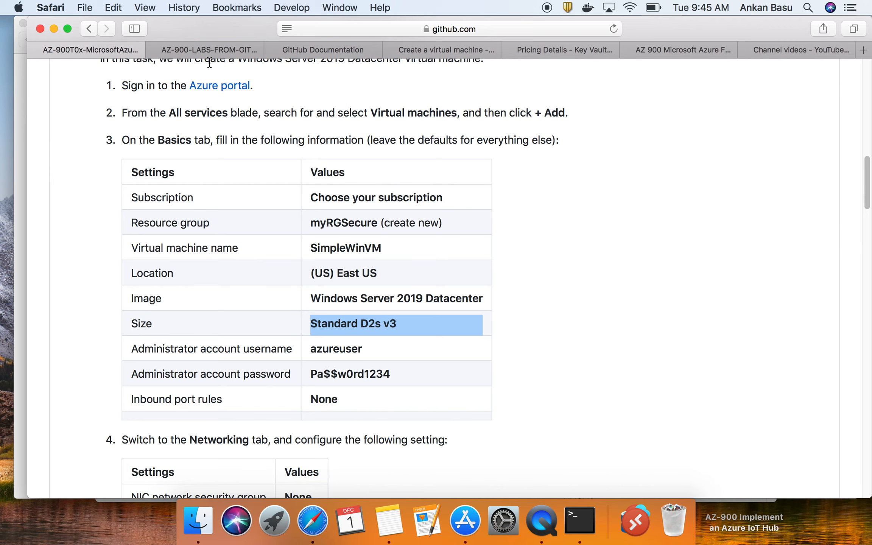
{"action": "left_click", "coordinate": [404, 53]}
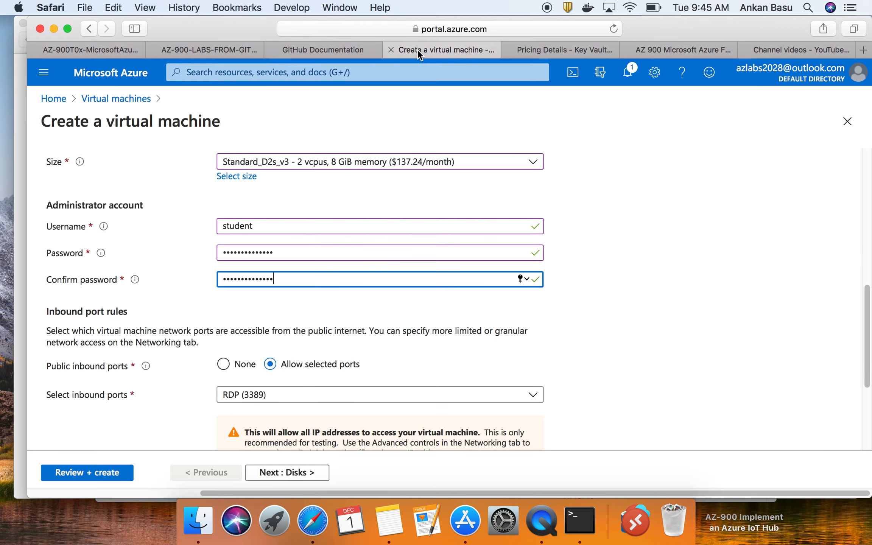
{"action": "left_click", "coordinate": [223, 365]}
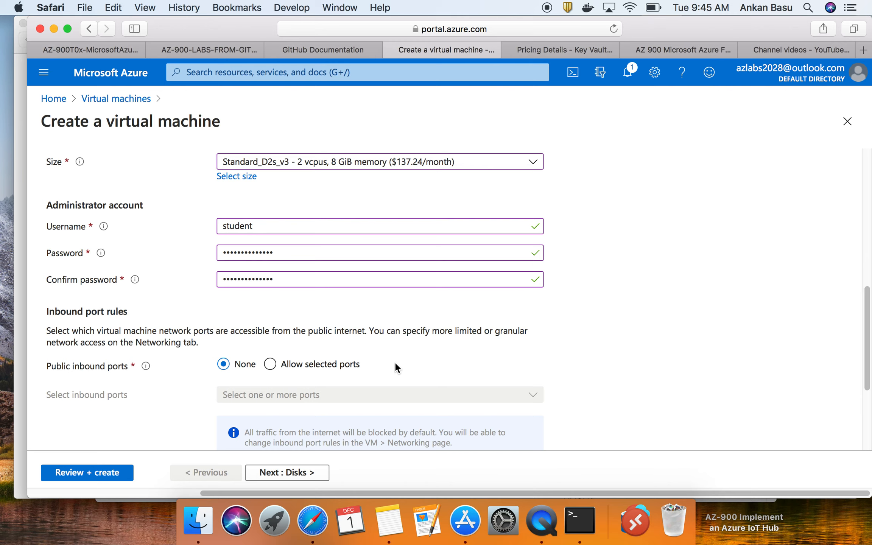
{"action": "scroll", "coordinate": [394, 362], "scroll_direction": "down", "scroll_amount": 3}
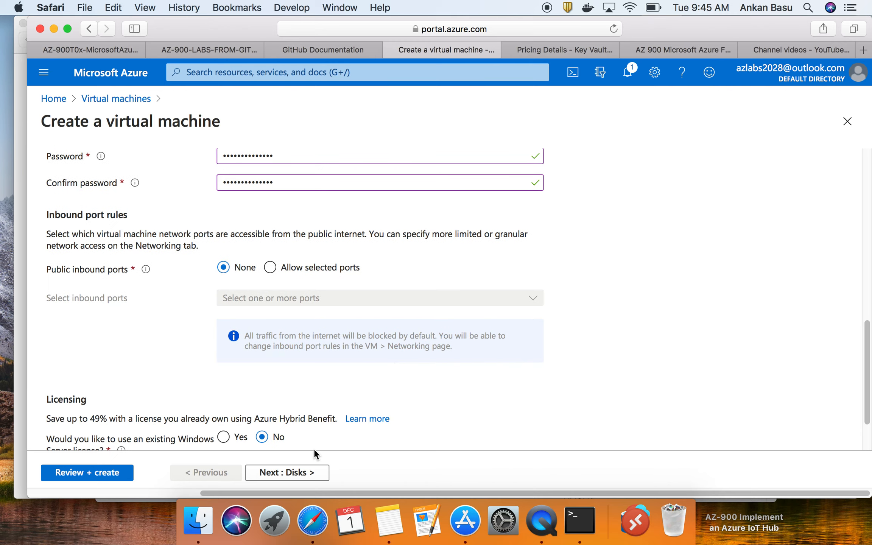
{"action": "left_click", "coordinate": [293, 474]}
- Following instruction 4 of the walkthrough, keep the default disk options and set the NIC network security group to None
{"action": "left_click", "coordinate": [89, 50]}
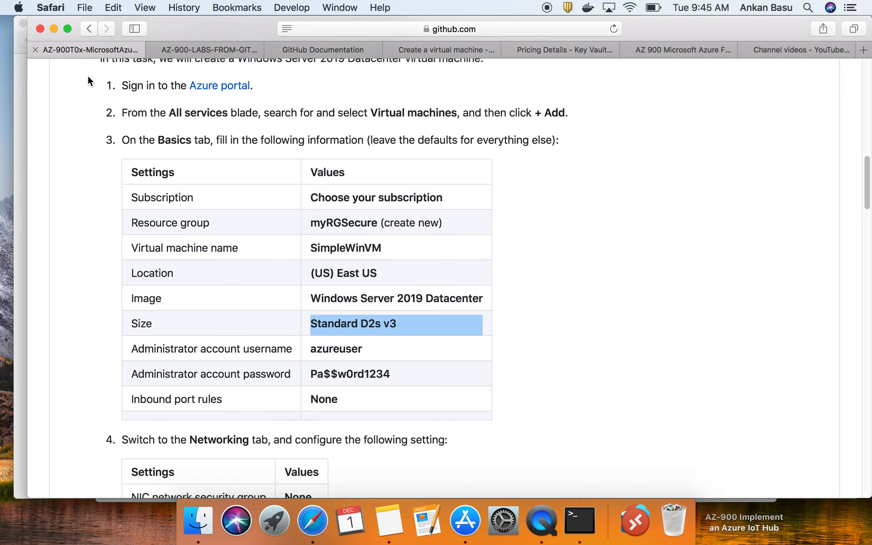
{"action": "scroll", "coordinate": [289, 301], "scroll_direction": "down", "scroll_amount": 5}
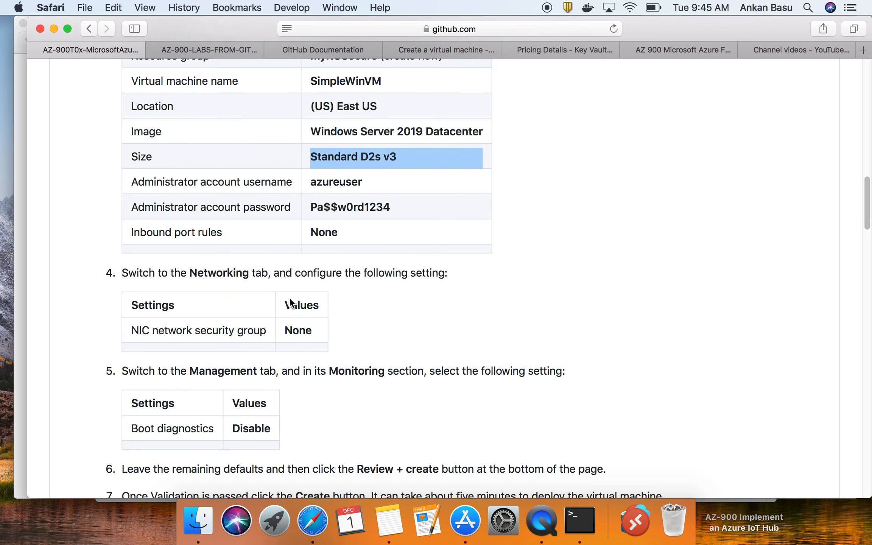
{"action": "left_click_drag", "start_coordinate": [190, 247], "coordinate": [258, 250]}
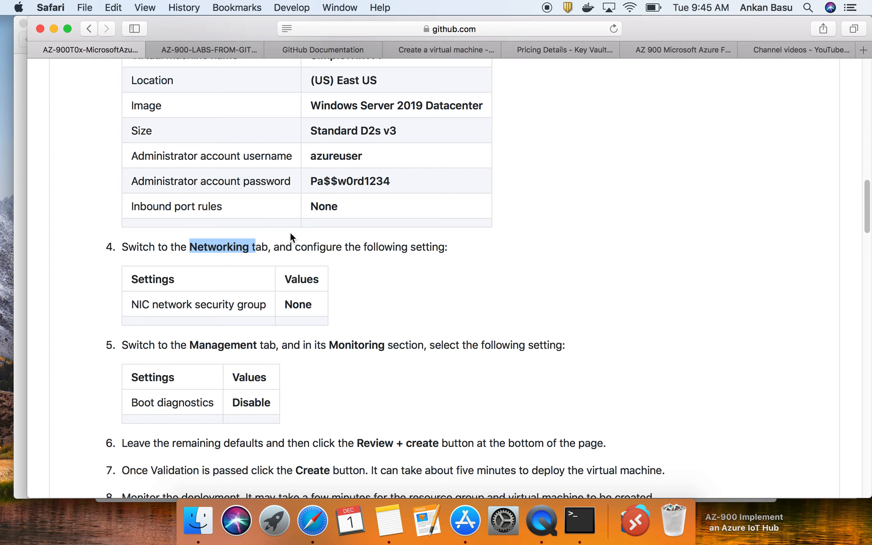
{"action": "left_click", "coordinate": [451, 49]}
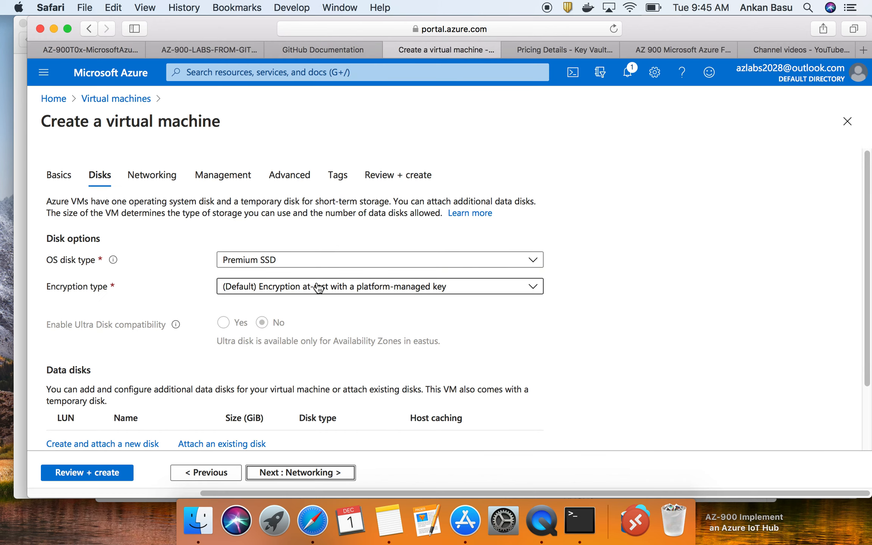
{"action": "scroll", "coordinate": [322, 289], "scroll_direction": "down", "scroll_amount": 2}
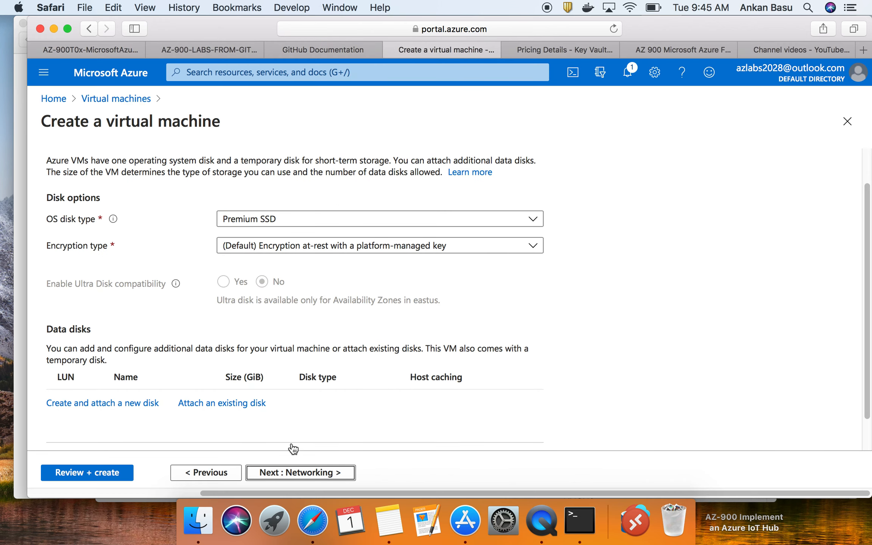
{"action": "scroll", "coordinate": [288, 341], "scroll_direction": "down", "scroll_amount": 1}
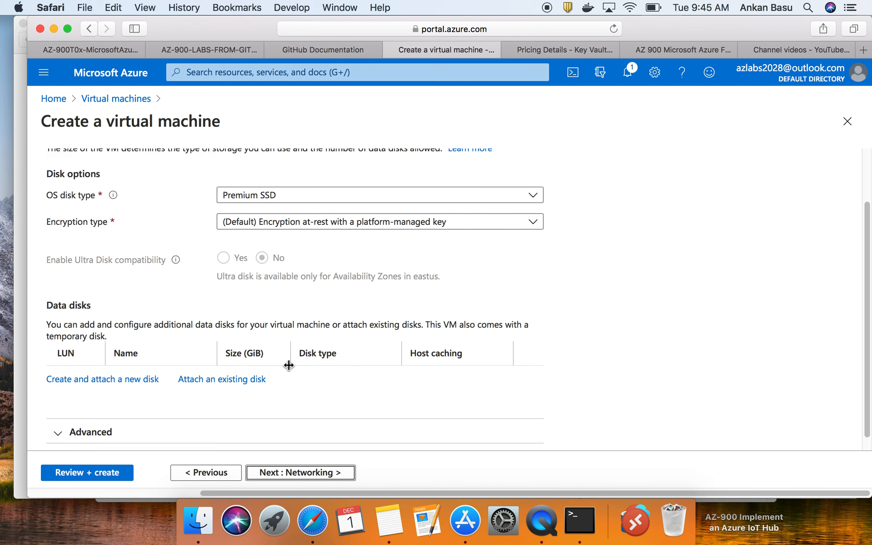
{"action": "left_click", "coordinate": [306, 474]}
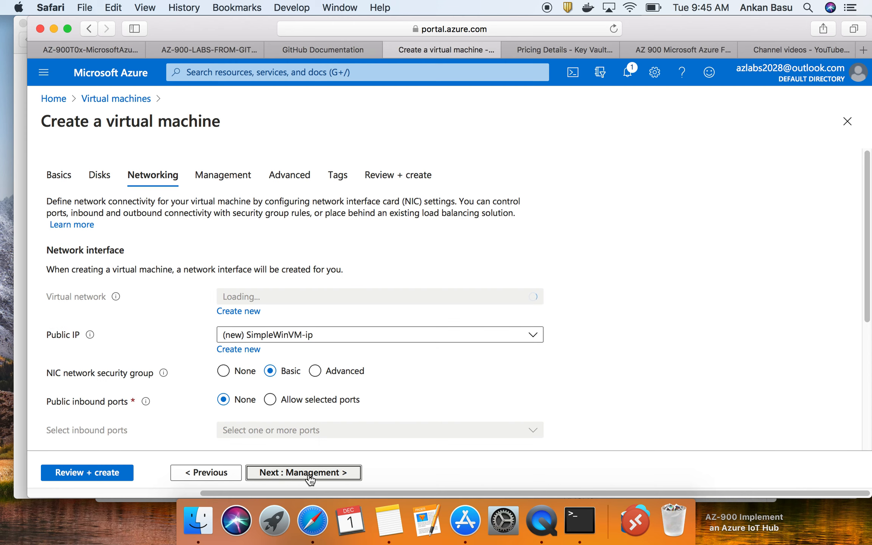
{"action": "scroll", "coordinate": [175, 353], "scroll_direction": "down", "scroll_amount": 2}
{"action": "scroll", "coordinate": [175, 354], "scroll_direction": "down", "scroll_amount": 1}
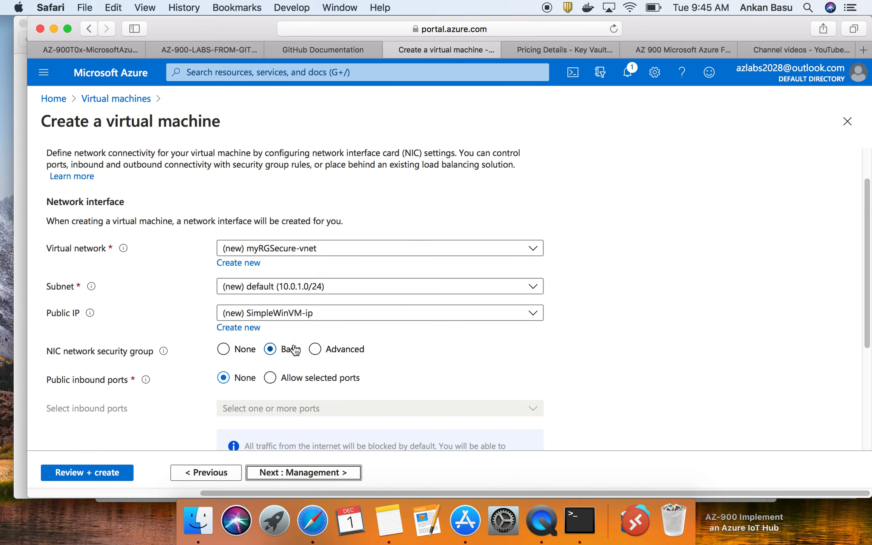
{"action": "left_click", "coordinate": [224, 349]}
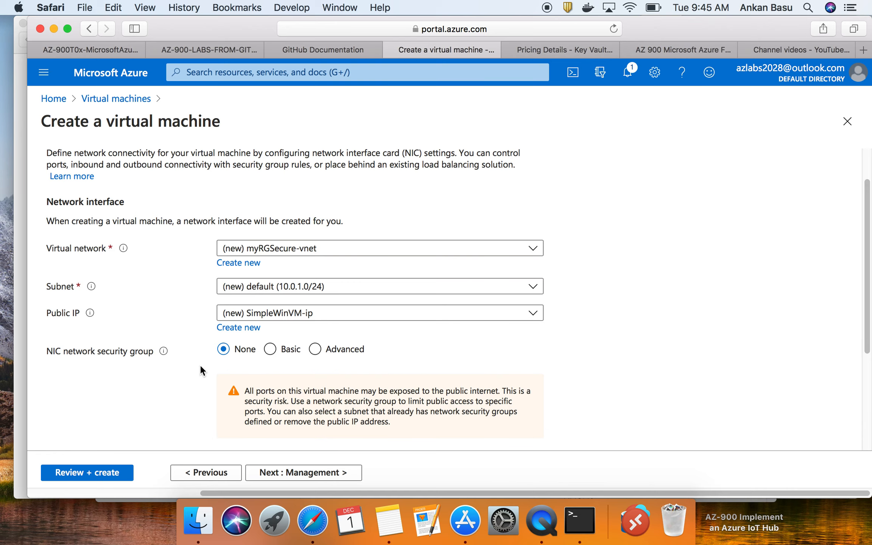
- Following instruction 5 of the walkthrough, continue to the management settings and set boot diagnostics to Disable
{"action": "scroll", "coordinate": [200, 365], "scroll_direction": "down", "scroll_amount": 5}
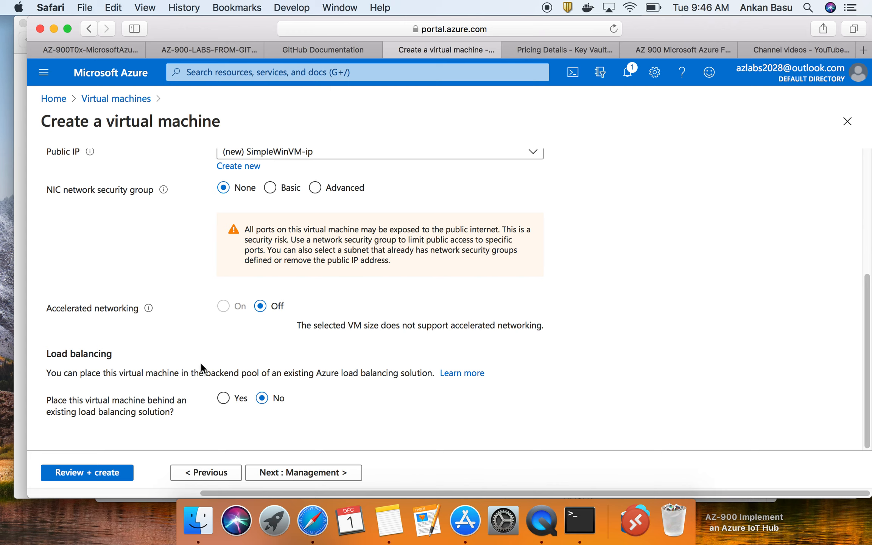
{"action": "left_click", "coordinate": [86, 47]}
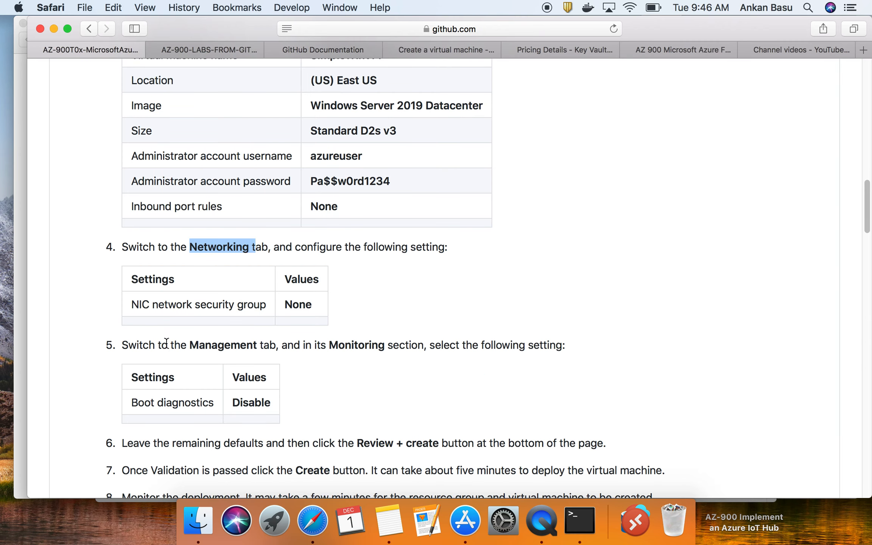
{"action": "scroll", "coordinate": [198, 411], "scroll_direction": "down", "scroll_amount": 1}
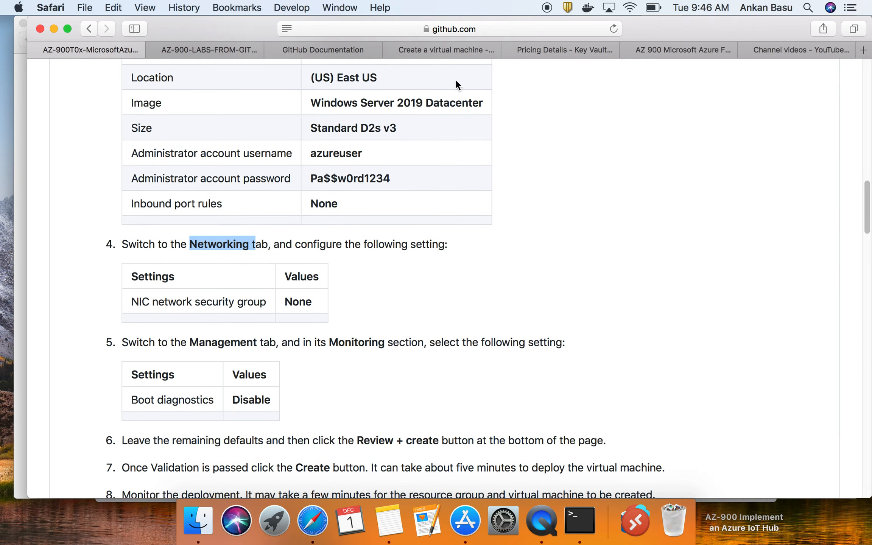
{"action": "left_click", "coordinate": [445, 50]}
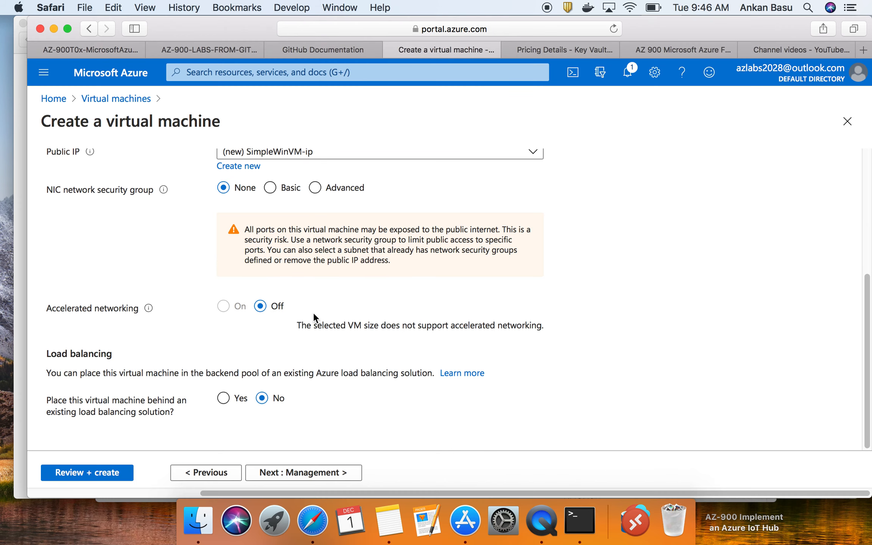
{"action": "left_click", "coordinate": [333, 473]}
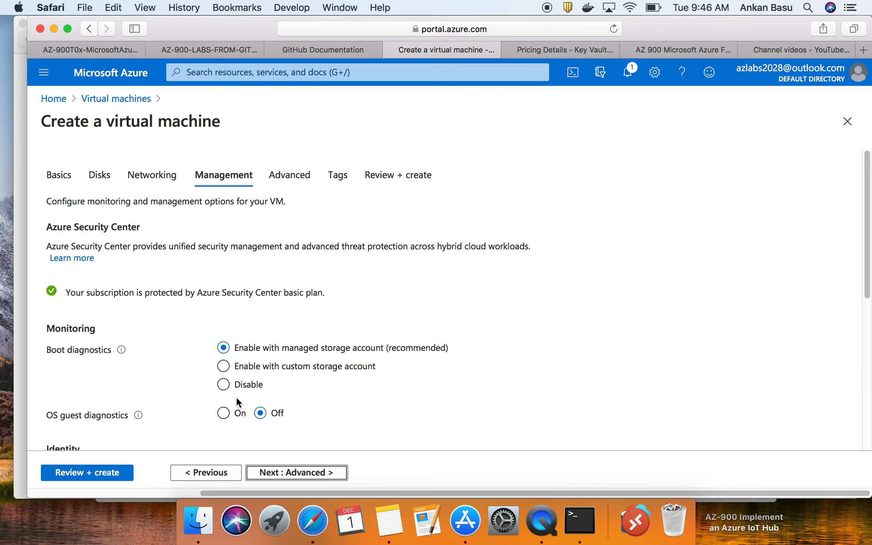
{"action": "left_click", "coordinate": [223, 385]}
{"action": "scroll", "coordinate": [166, 390], "scroll_direction": "down", "scroll_amount": 3}
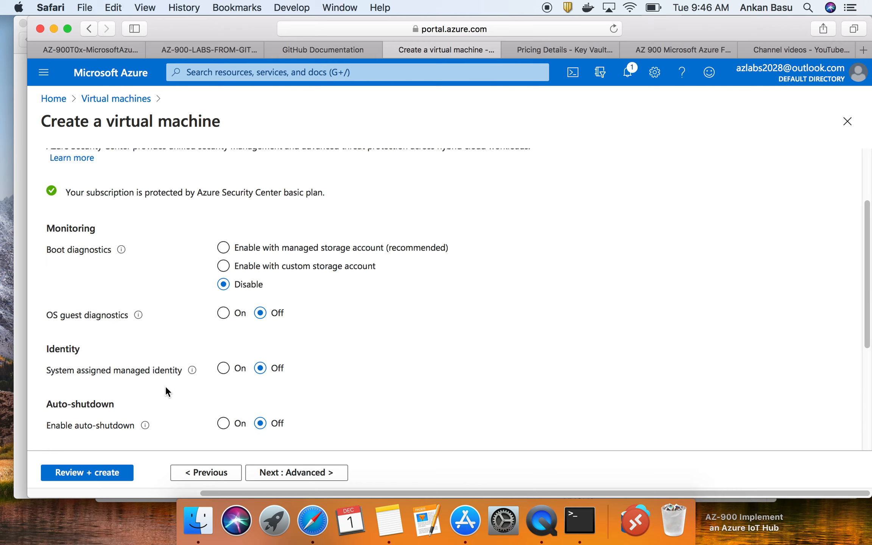
- Keep the default advanced settings, leave the tags empty, and continue to the final review of the virtual machine
{"action": "left_click", "coordinate": [305, 475]}
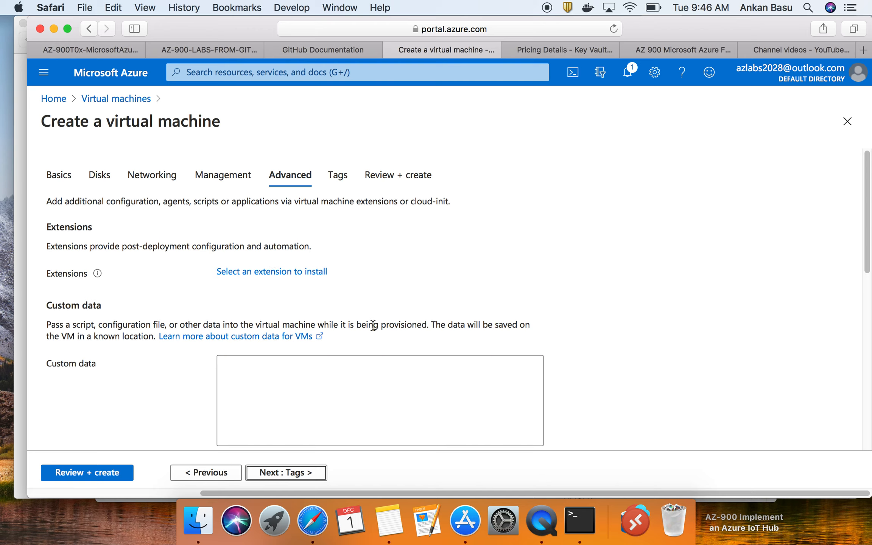
{"action": "left_click", "coordinate": [306, 475]}
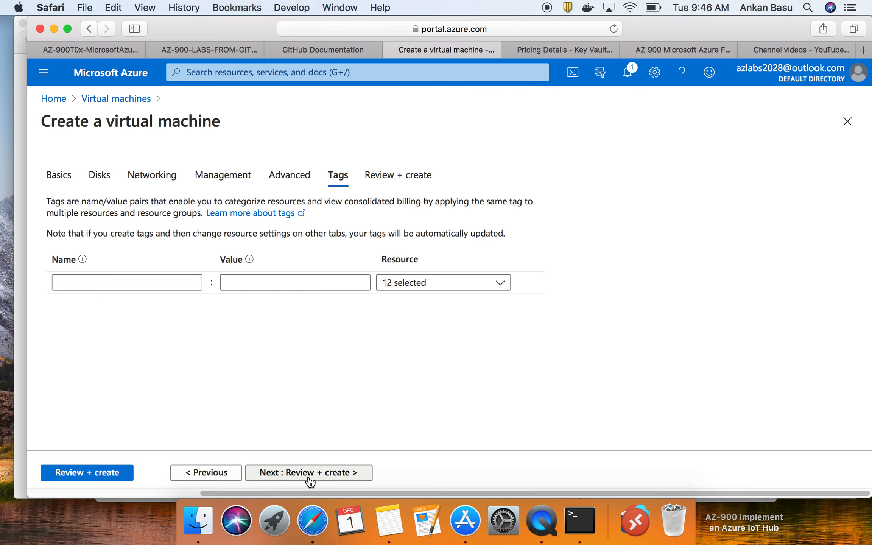
{"action": "left_click", "coordinate": [335, 476]}
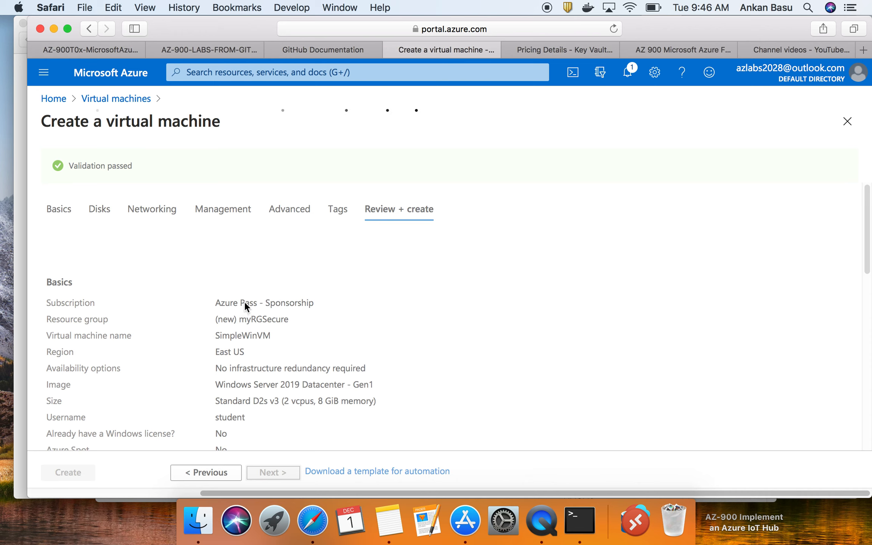
- Examine the hourly price and the basic settings in the review summary, from resource group and region to image, size and username
{"action": "scroll", "coordinate": [128, 349], "scroll_direction": "down", "scroll_amount": 1}
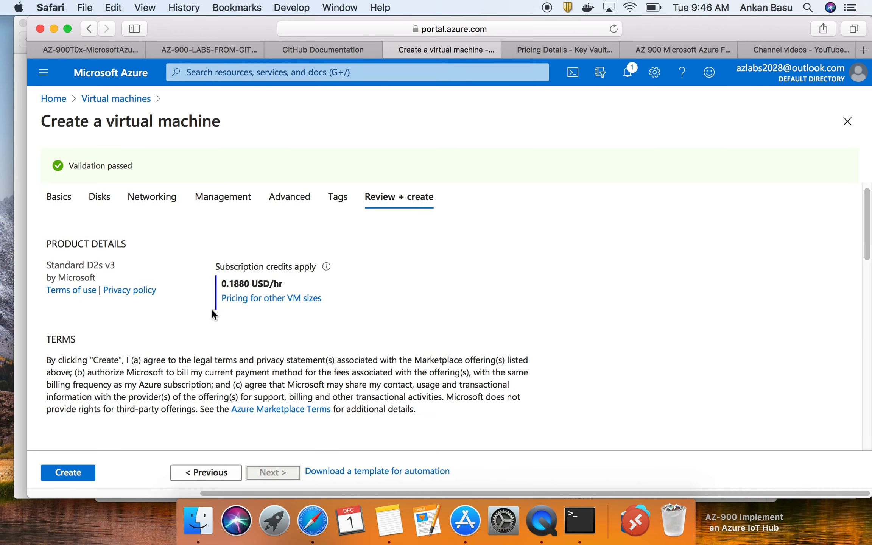
{"action": "left_click_drag", "start_coordinate": [219, 285], "coordinate": [300, 284]}
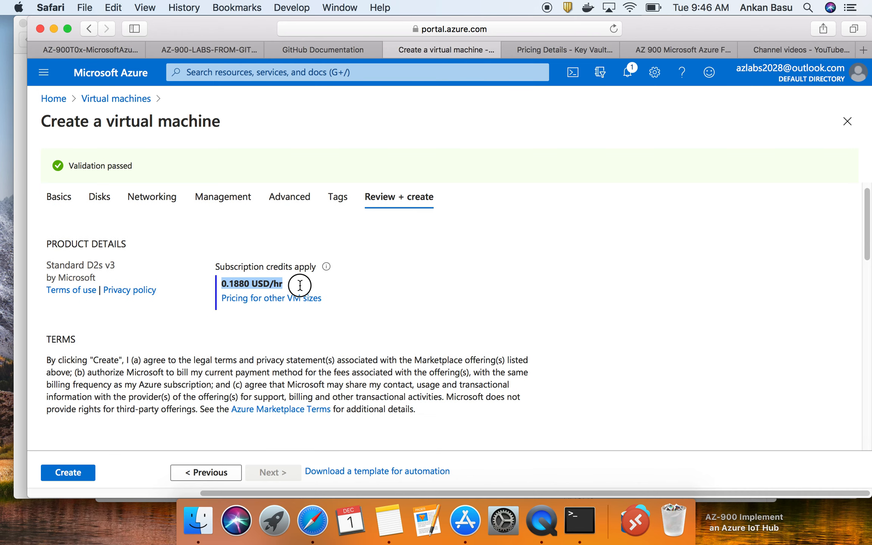
{"action": "scroll", "coordinate": [299, 379], "scroll_direction": "down", "scroll_amount": 10}
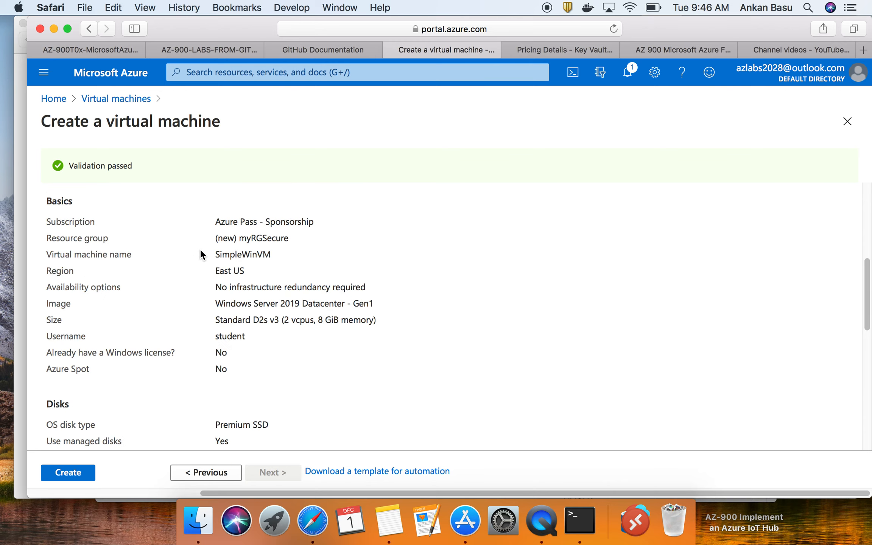
{"action": "double_click", "coordinate": [265, 244]}
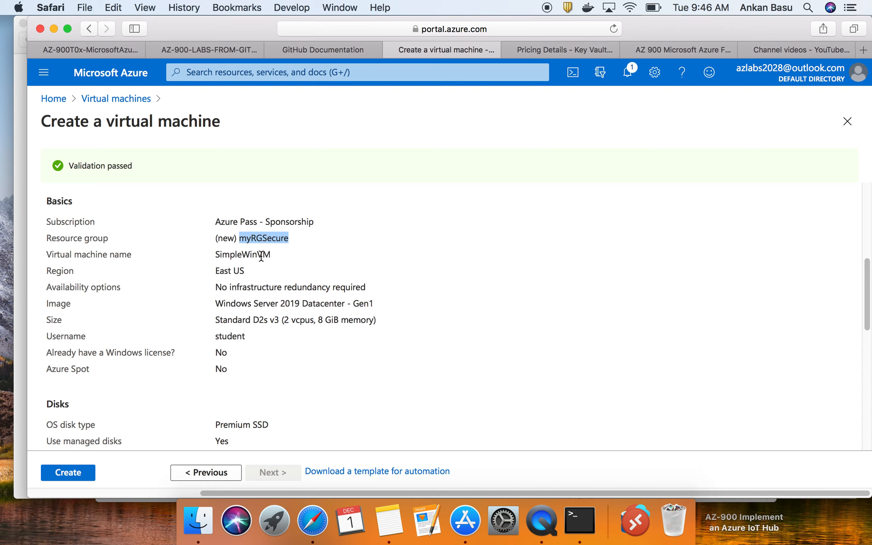
{"action": "double_click", "coordinate": [262, 255]}
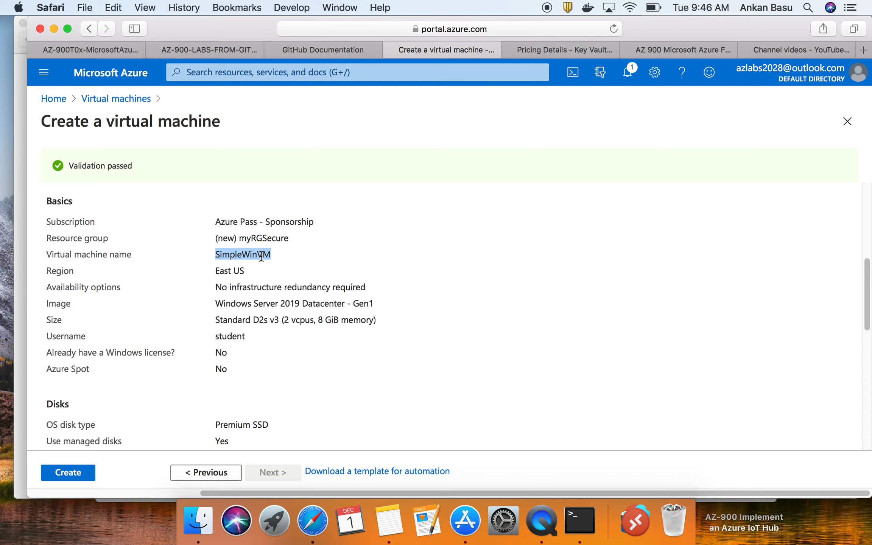
{"action": "double_click", "coordinate": [226, 271]}
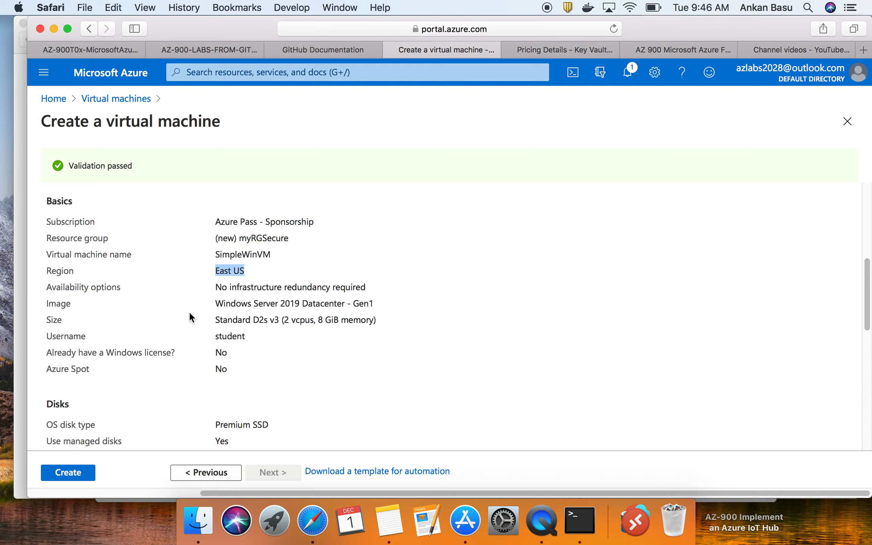
{"action": "triple_click", "coordinate": [264, 287]}
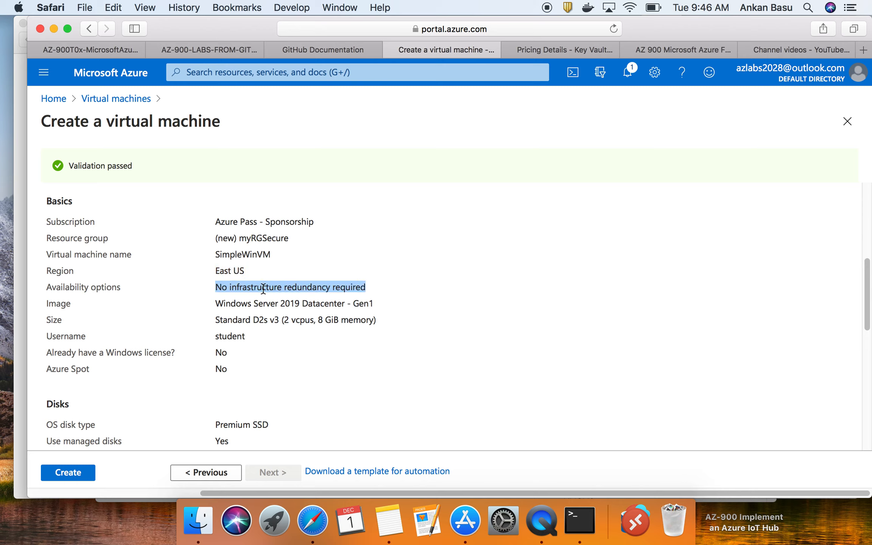
{"action": "triple_click", "coordinate": [273, 303]}
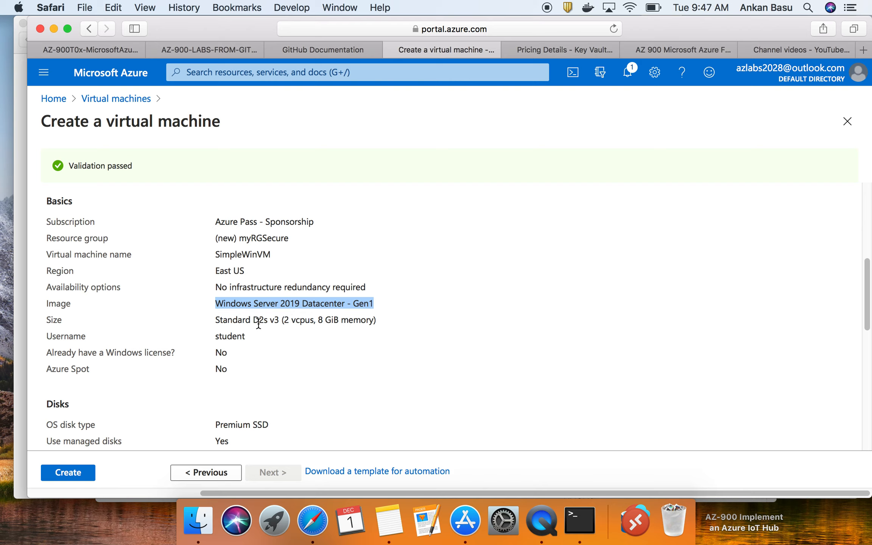
{"action": "left_click_drag", "start_coordinate": [284, 321], "coordinate": [361, 321]}
{"action": "double_click", "coordinate": [232, 336]}
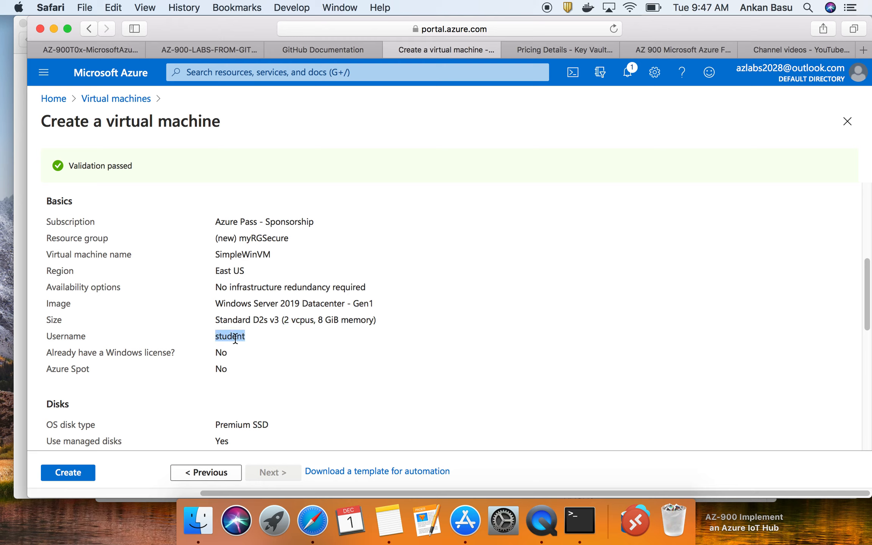
- Check the networking and management settings in the review summary, and create the virtual machine
{"action": "scroll", "coordinate": [235, 338], "scroll_direction": "down", "scroll_amount": 10}
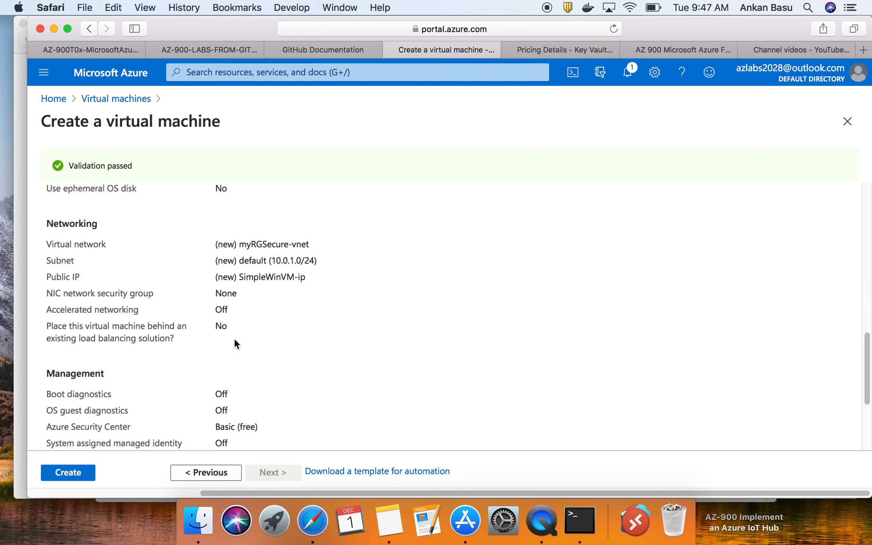
{"action": "scroll", "coordinate": [235, 344], "scroll_direction": "down", "scroll_amount": 1}
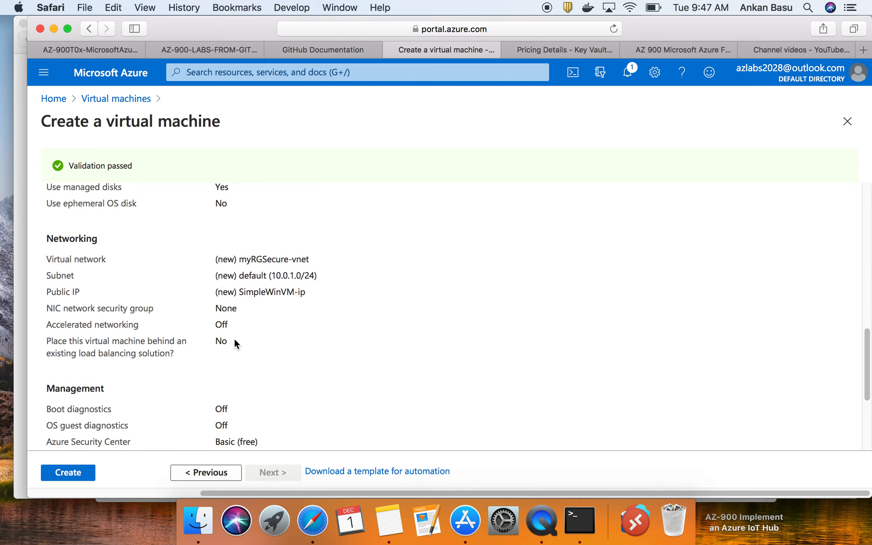
{"action": "double_click", "coordinate": [281, 258]}
{"action": "left_click", "coordinate": [282, 257]}
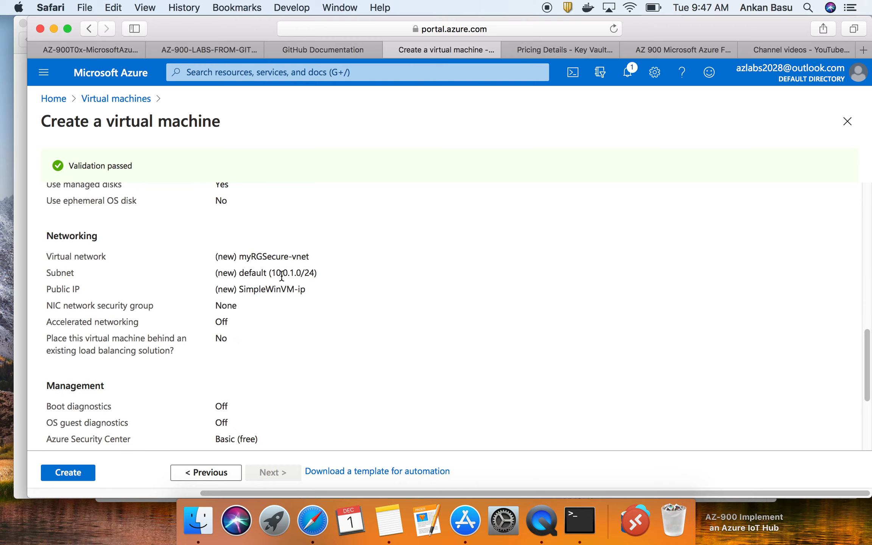
{"action": "left_click_drag", "start_coordinate": [274, 272], "coordinate": [314, 272]}
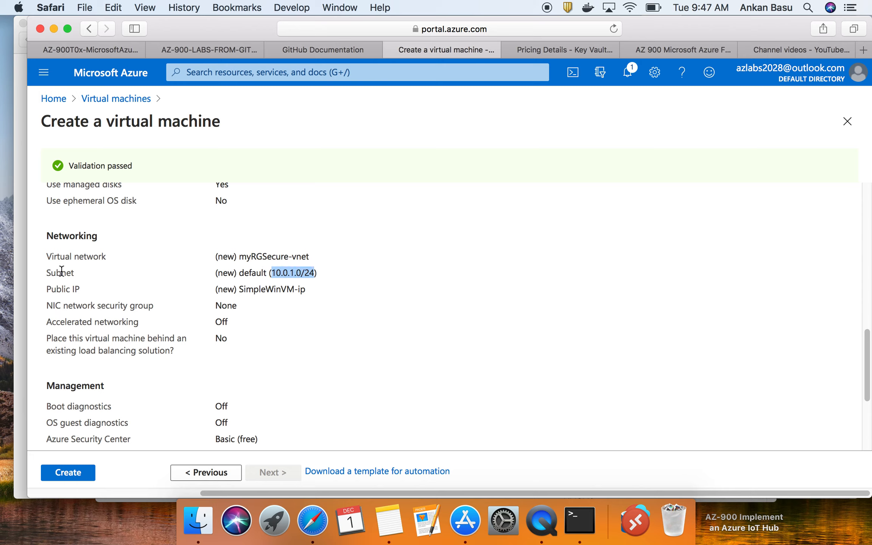
{"action": "left_click_drag", "start_coordinate": [240, 289], "coordinate": [306, 291]}
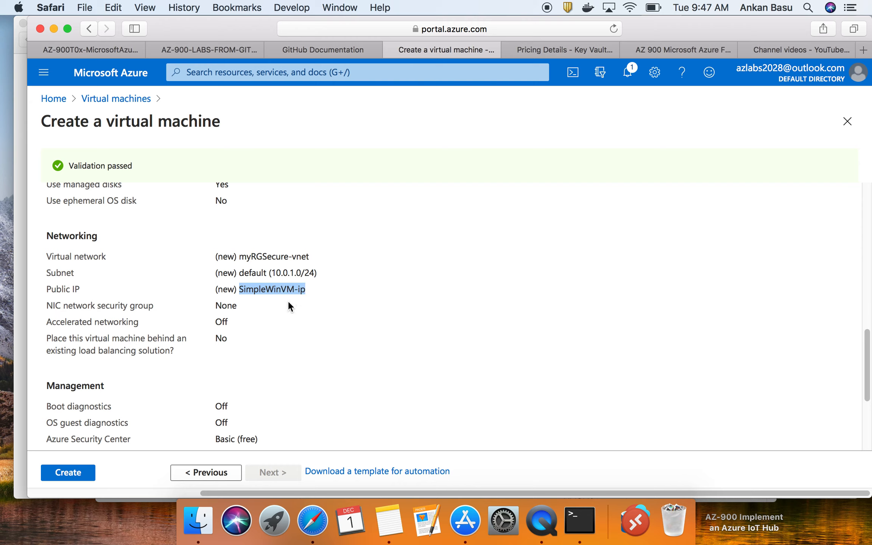
{"action": "scroll", "coordinate": [260, 367], "scroll_direction": "down", "scroll_amount": 1}
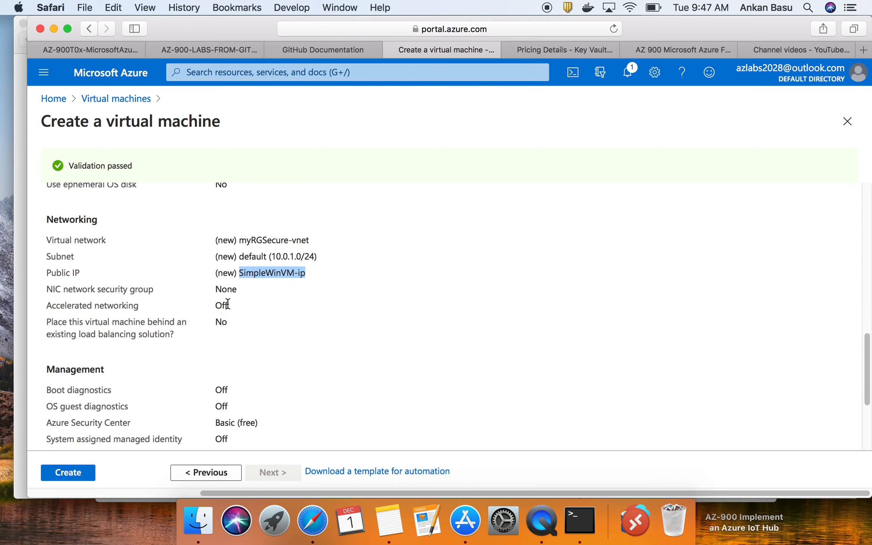
{"action": "triple_click", "coordinate": [139, 290]}
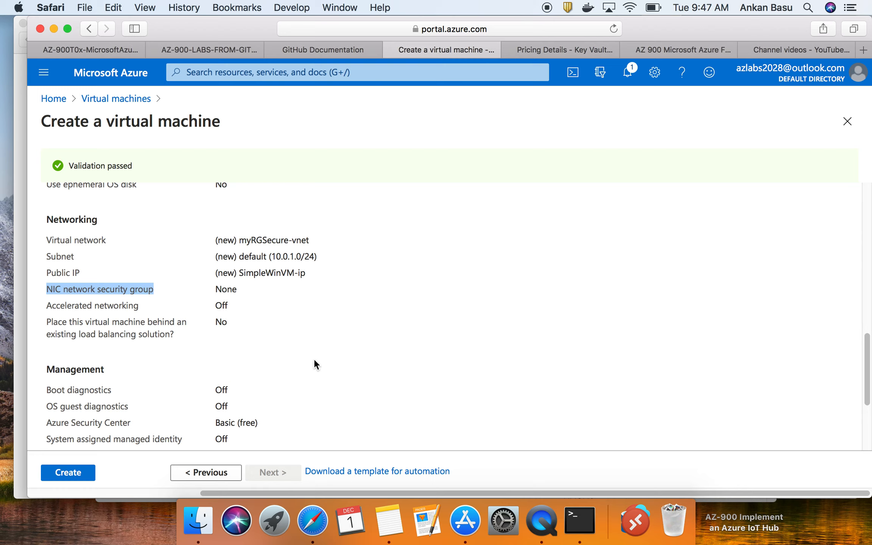
{"action": "scroll", "coordinate": [315, 363], "scroll_direction": "down", "scroll_amount": 5}
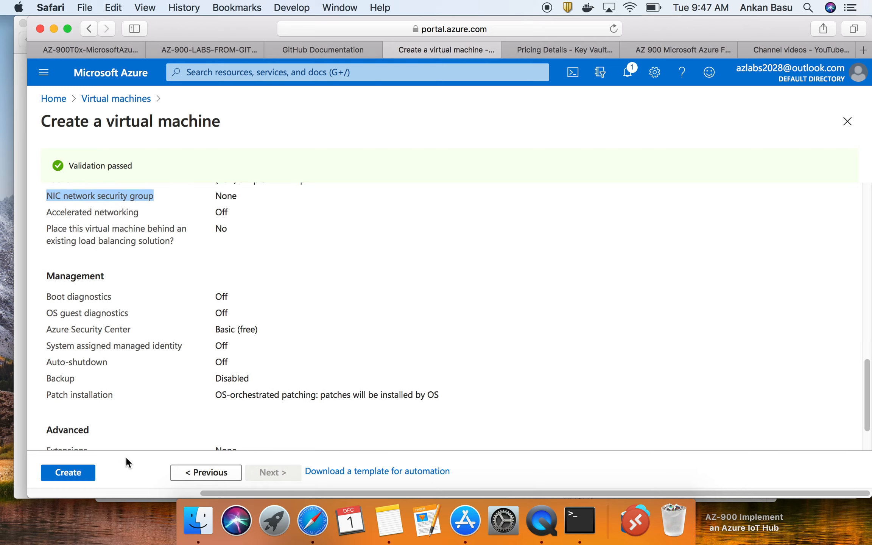
{"action": "left_click", "coordinate": [68, 472]}
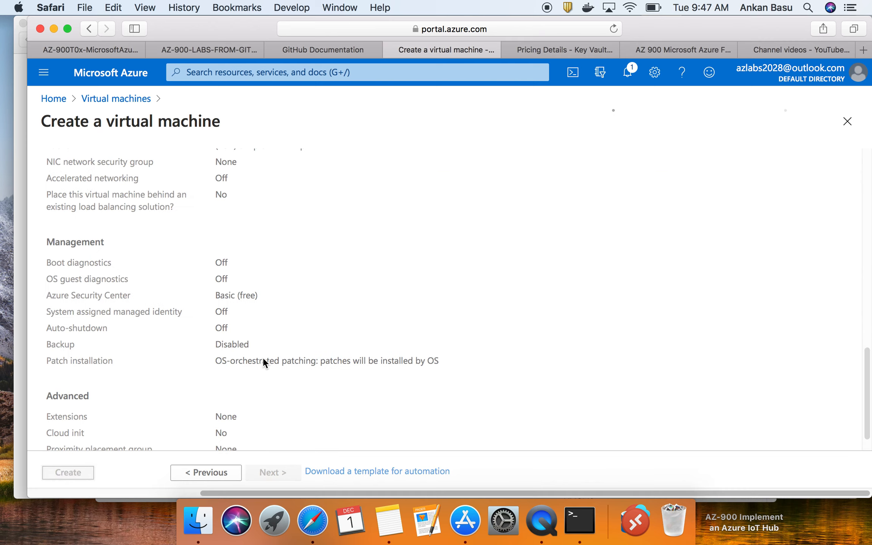
- Read walkthrough instructions 6 to 9 on creating the virtual machine, monitoring its deployment and going to the resource
{"action": "left_click", "coordinate": [86, 51]}
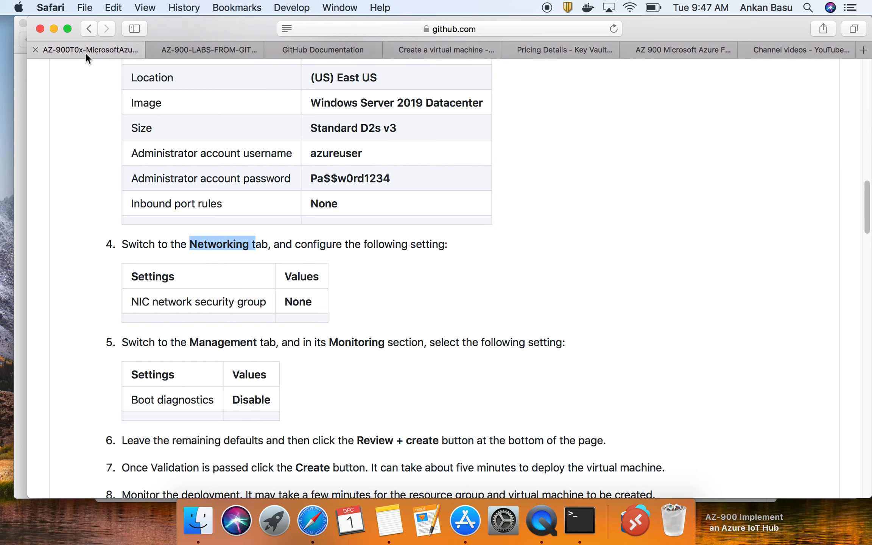
{"action": "scroll", "coordinate": [362, 325], "scroll_direction": "down", "scroll_amount": 1}
{"action": "scroll", "coordinate": [363, 326], "scroll_direction": "down", "scroll_amount": 3}
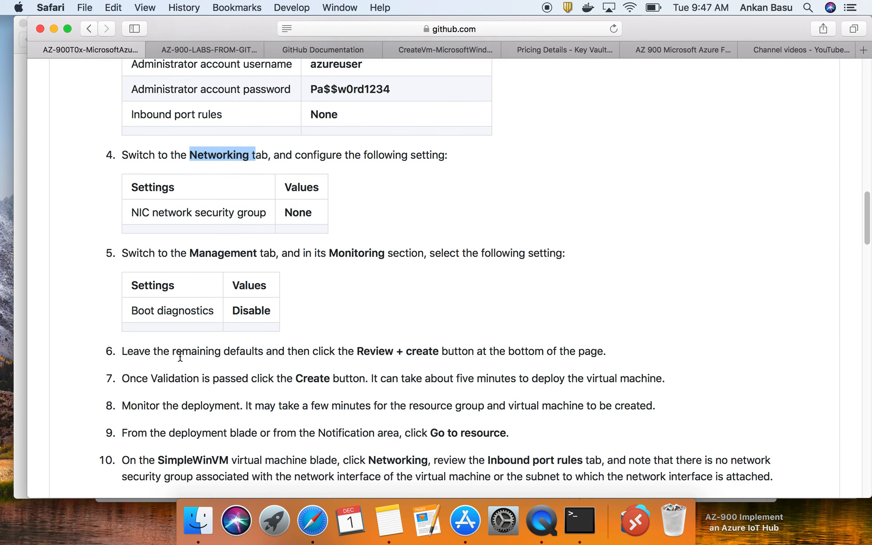
{"action": "double_click", "coordinate": [180, 354]}
{"action": "left_click", "coordinate": [179, 354]}
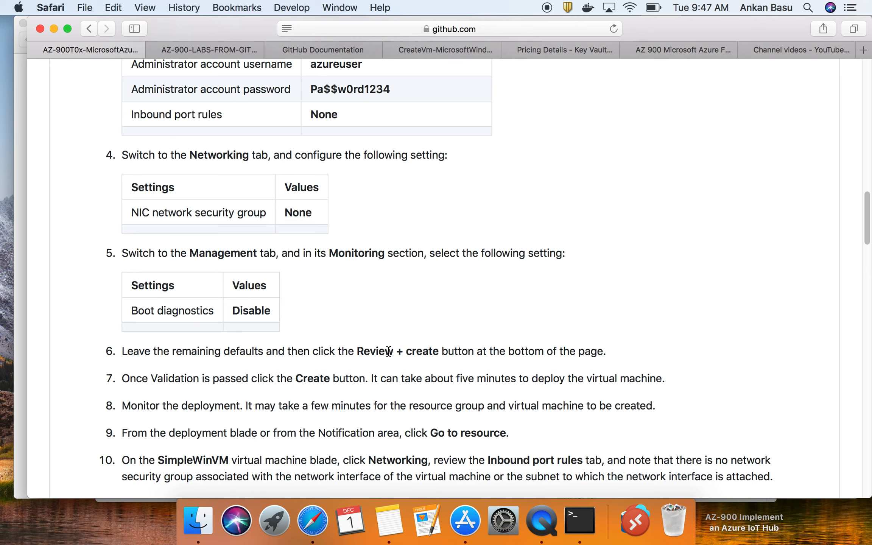
{"action": "triple_click", "coordinate": [304, 380]}
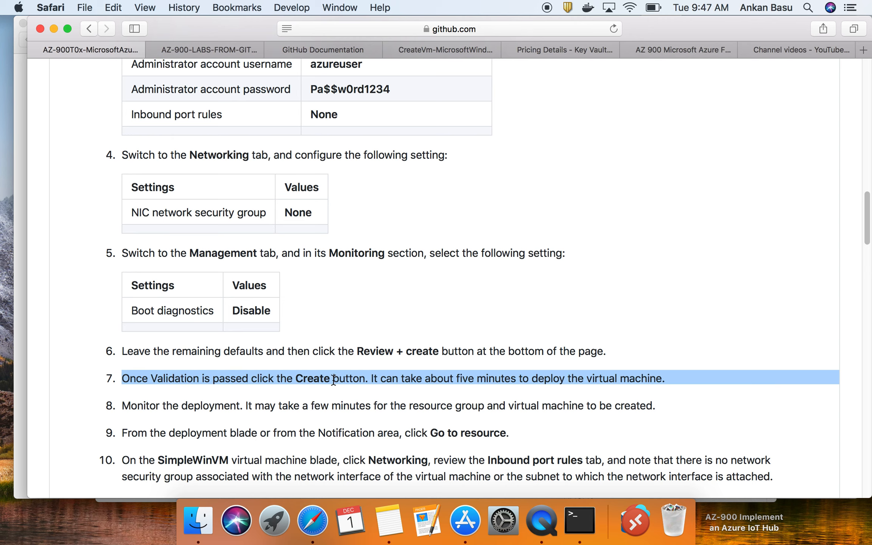
{"action": "scroll", "coordinate": [374, 382], "scroll_direction": "down", "scroll_amount": 1}
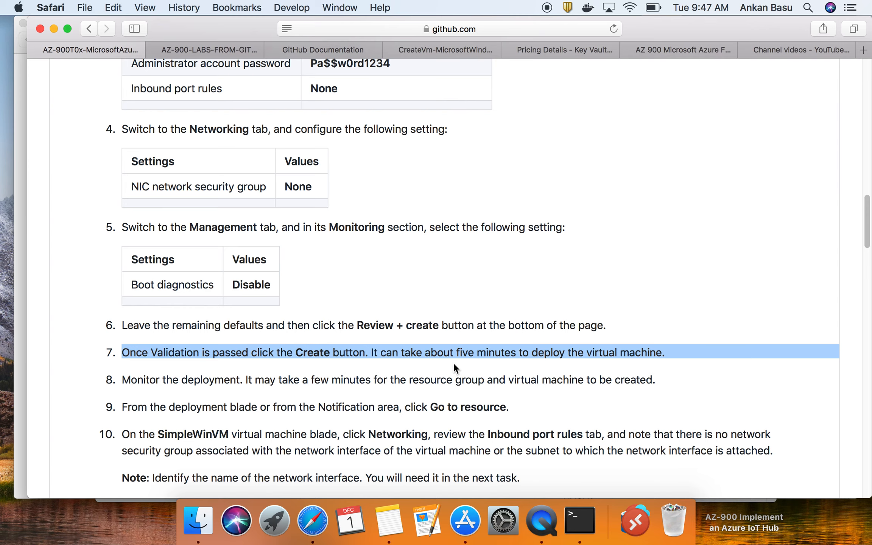
{"action": "scroll", "coordinate": [455, 363], "scroll_direction": "down", "scroll_amount": 3}
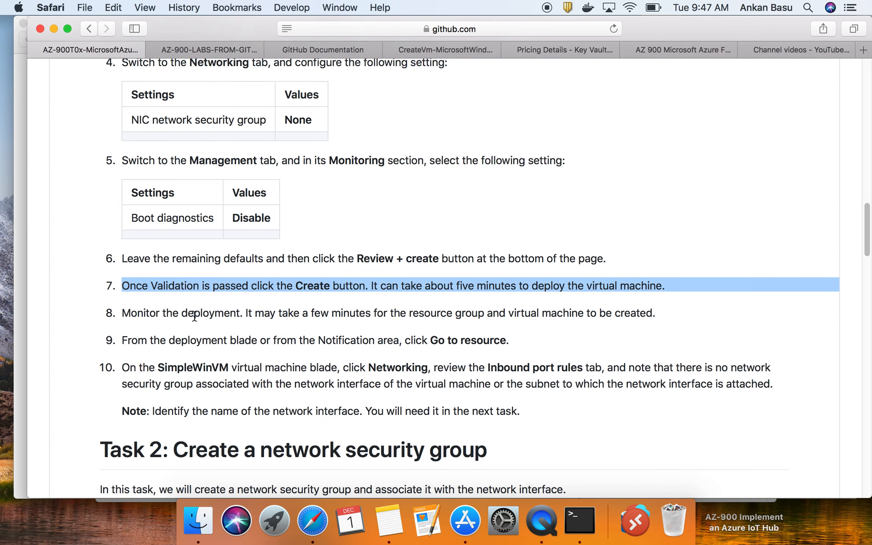
{"action": "triple_click", "coordinate": [194, 316]}
{"action": "scroll", "coordinate": [194, 316], "scroll_direction": "down", "scroll_amount": 2}
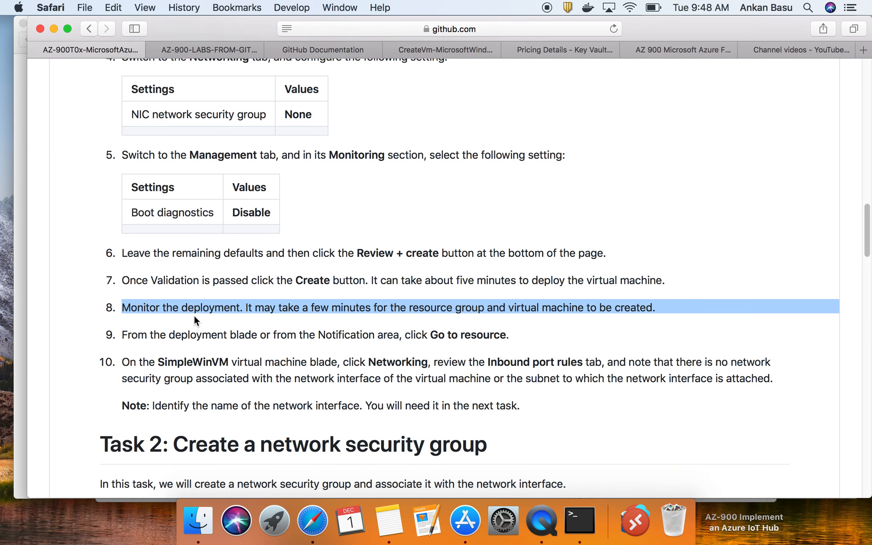
{"action": "double_click", "coordinate": [193, 333]}
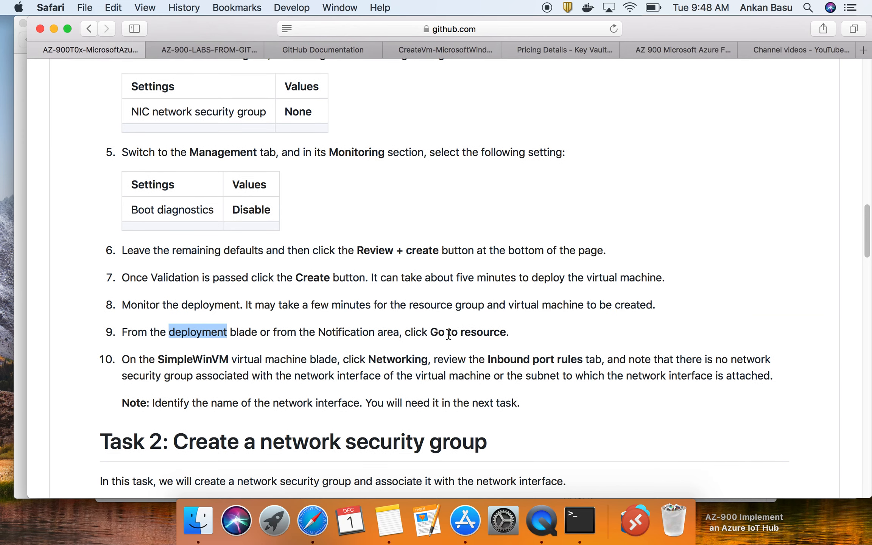
- Read walkthrough instruction 10 on reviewing the networking, check the deployment notifications, and go to the deployed SimpleWinVM resource
{"action": "scroll", "coordinate": [446, 340], "scroll_direction": "down", "scroll_amount": 4}
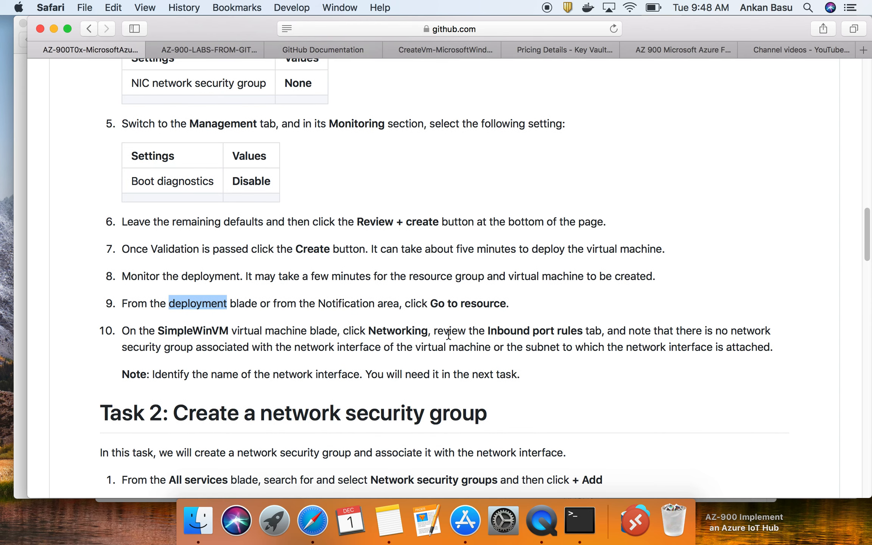
{"action": "triple_click", "coordinate": [405, 332]}
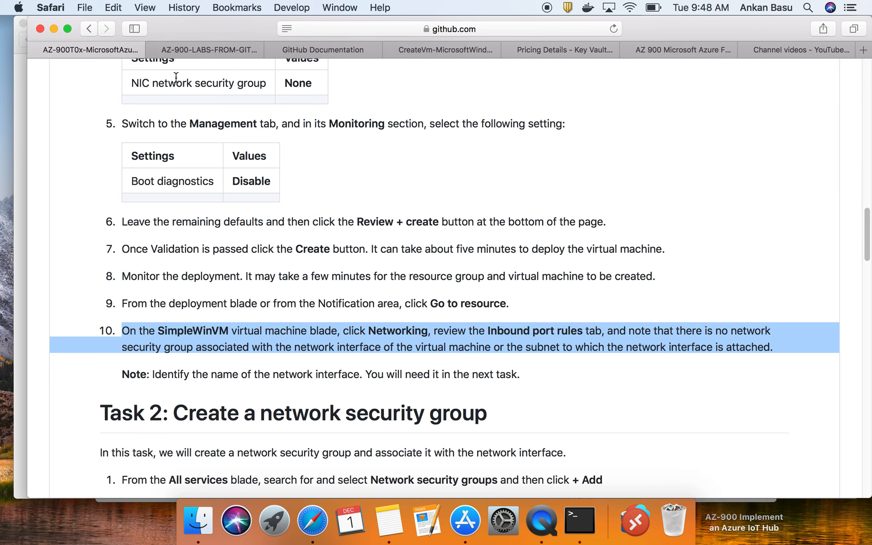
{"action": "left_click", "coordinate": [418, 50]}
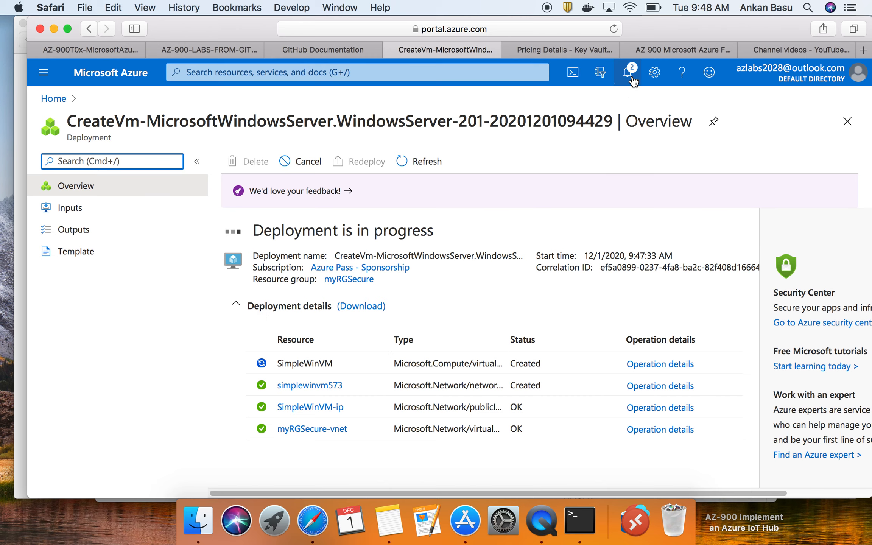
{"action": "left_click", "coordinate": [632, 78]}
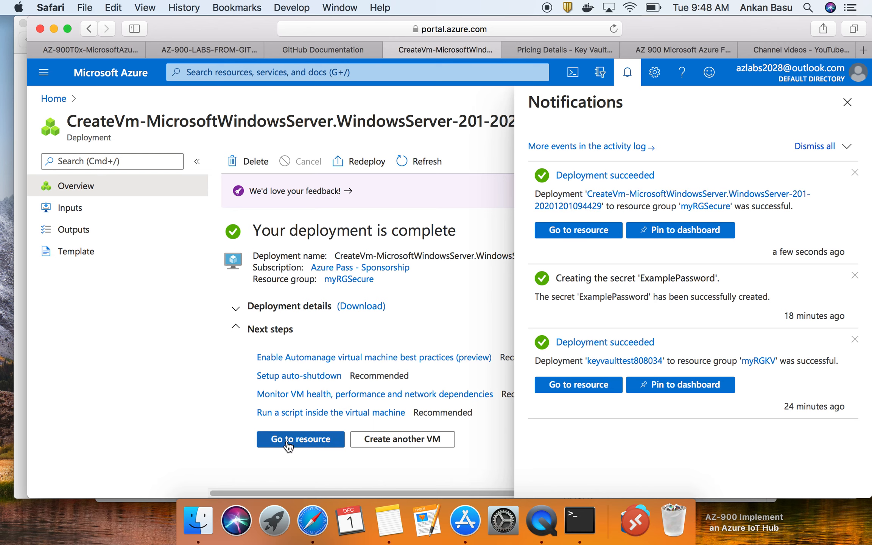
{"action": "left_click", "coordinate": [289, 444]}
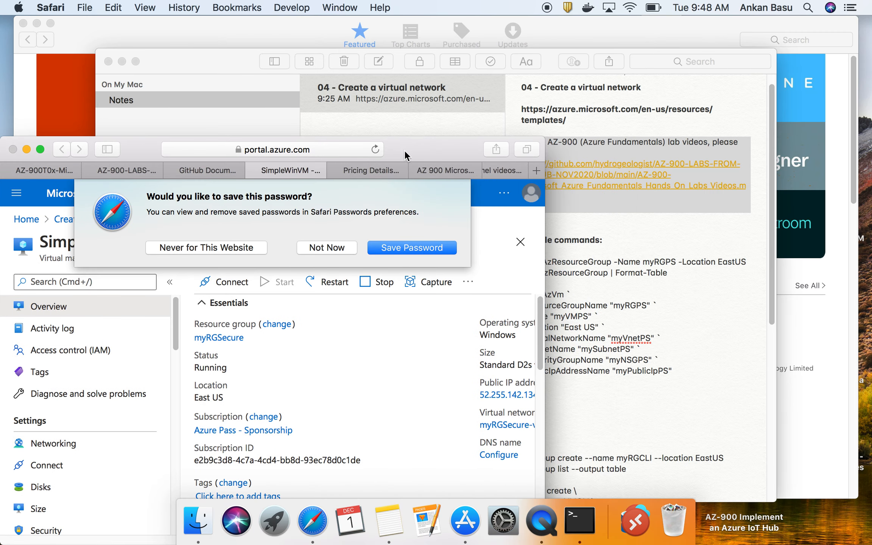
- Enlarge the browser window, decline saving the password, and look over the SimpleWinVM virtual machine overview
{"action": "double_click", "coordinate": [406, 145]}
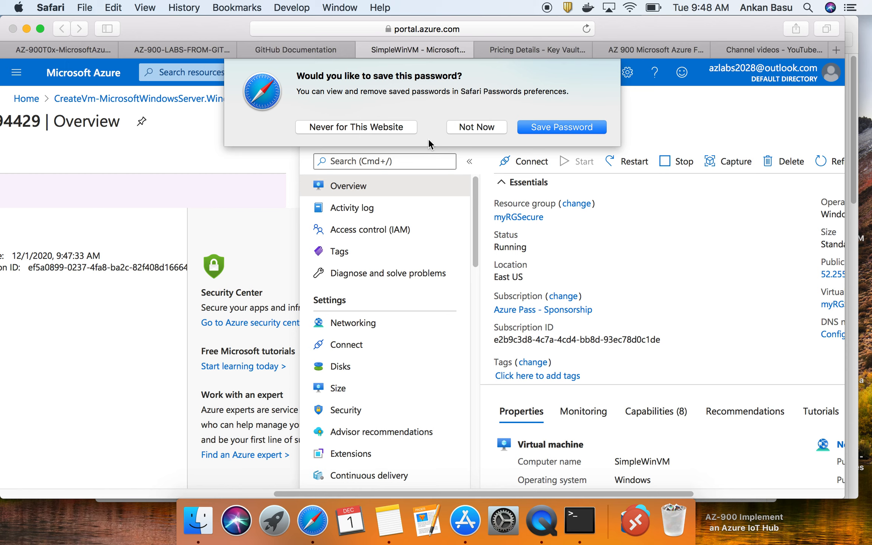
{"action": "left_click", "coordinate": [472, 128]}
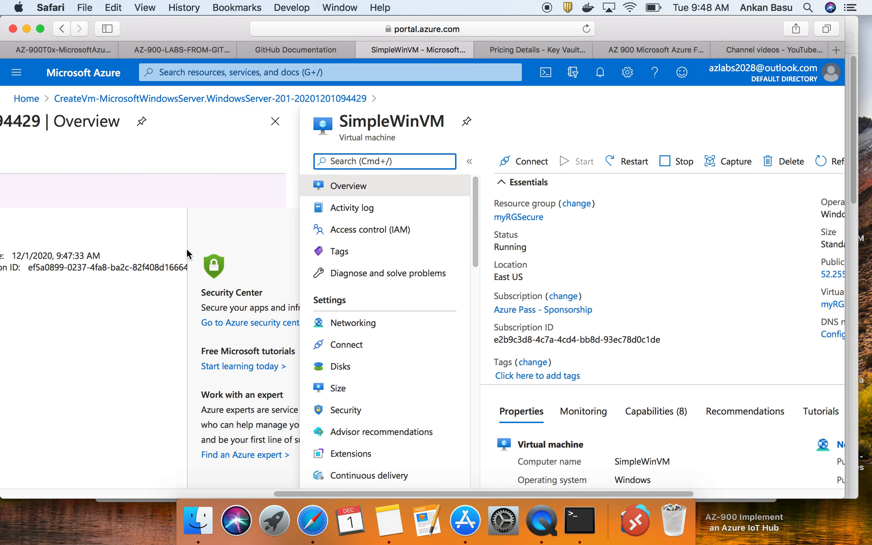
{"action": "left_click_drag", "start_coordinate": [384, 492], "coordinate": [535, 488]}
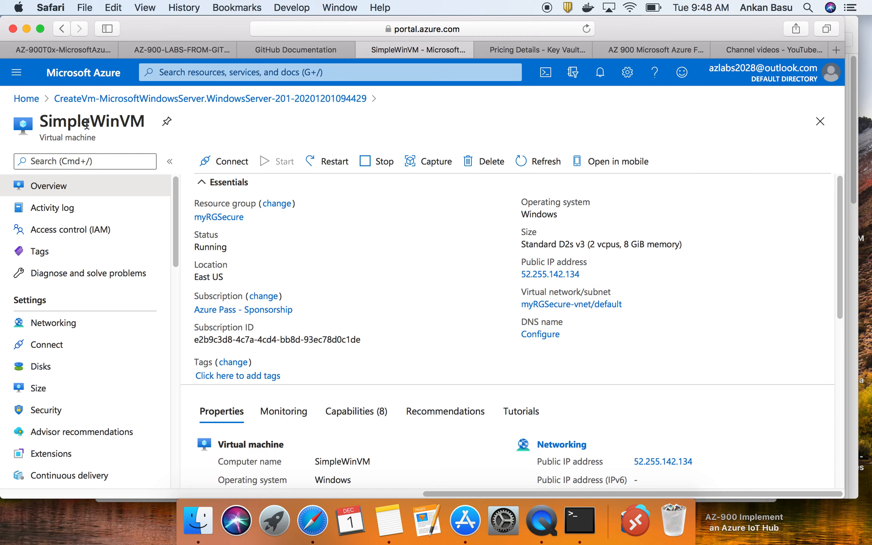
{"action": "left_click_drag", "start_coordinate": [40, 137], "coordinate": [95, 137]}
{"action": "mouse_move", "coordinate": [566, 278]}
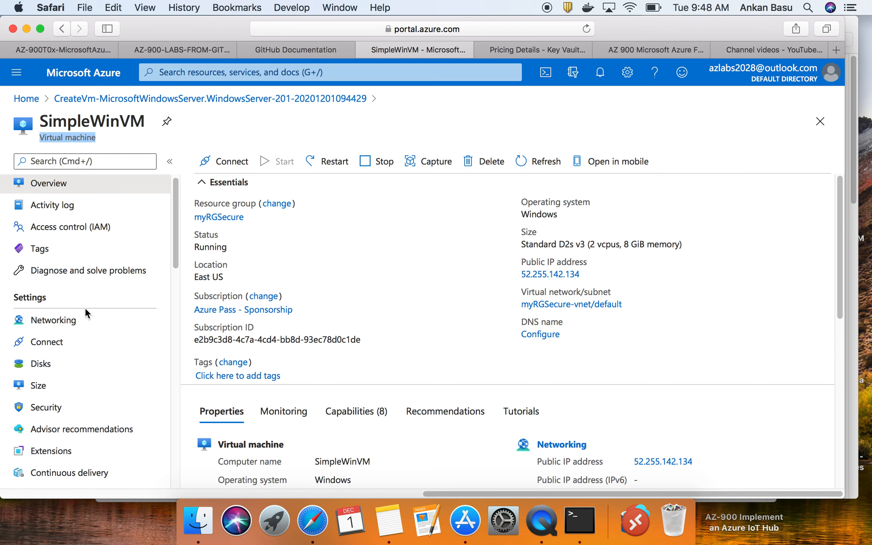
- Open SimpleWinVM's networking settings and check the inbound port rules, outbound port rules and application security groups
{"action": "left_click", "coordinate": [84, 321]}
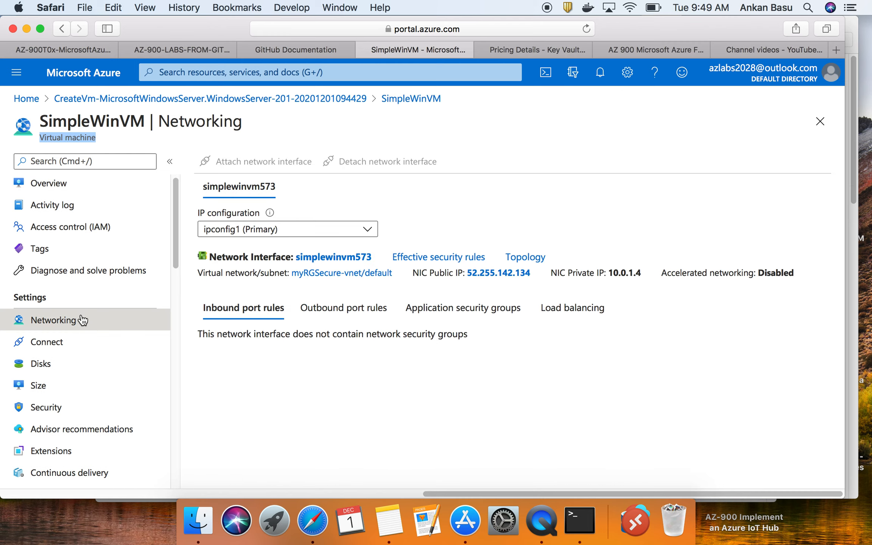
{"action": "left_click", "coordinate": [255, 313]}
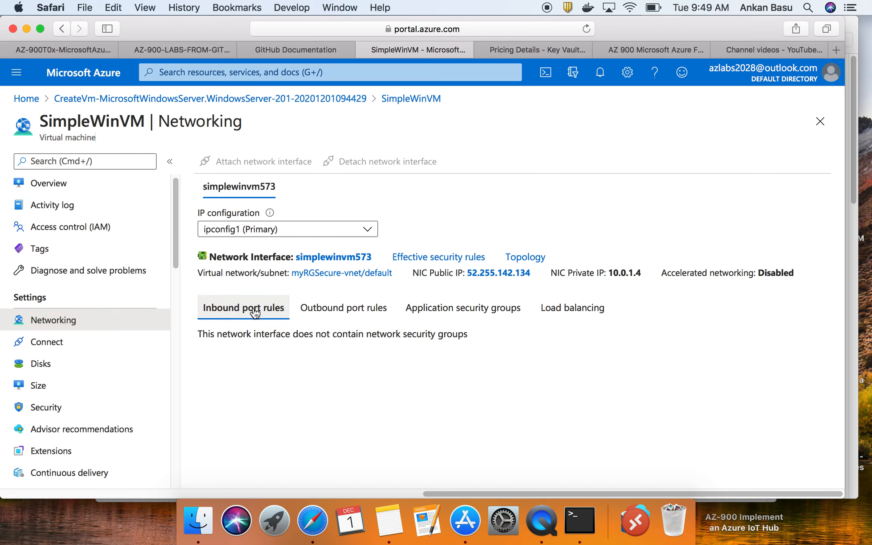
{"action": "mouse_move", "coordinate": [216, 334]}
{"action": "left_mouse_down"}
{"action": "mouse_move", "coordinate": [247, 333]}
{"action": "mouse_move", "coordinate": [223, 340]}
{"action": "left_mouse_up"}
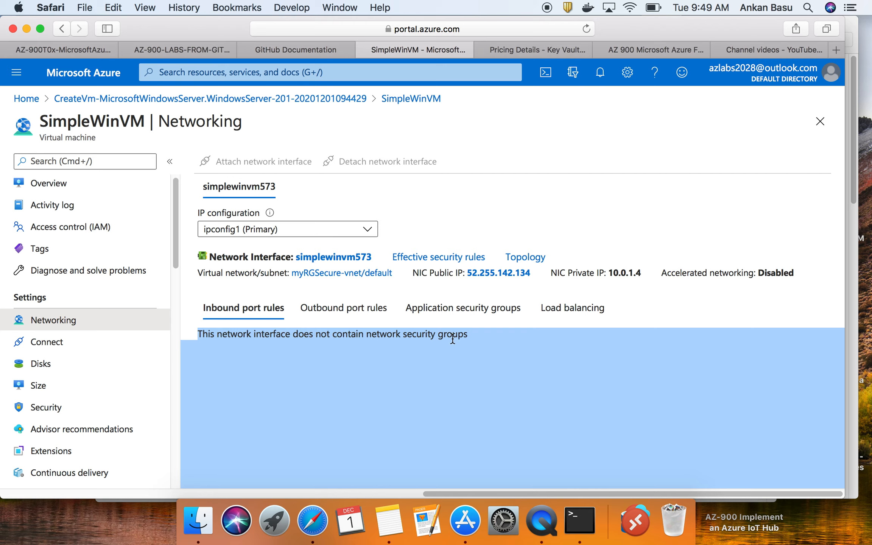
{"action": "left_click", "coordinate": [348, 308]}
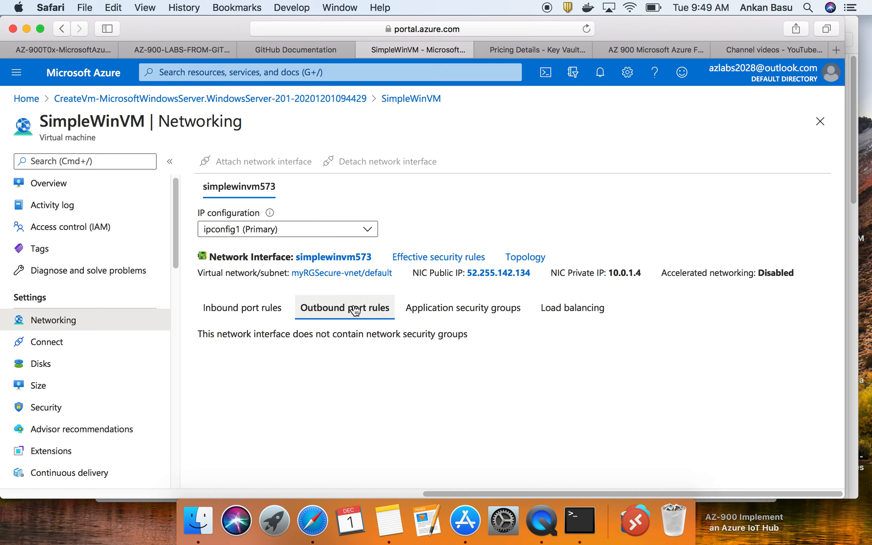
{"action": "left_click", "coordinate": [248, 310]}
{"action": "left_click", "coordinate": [474, 312]}
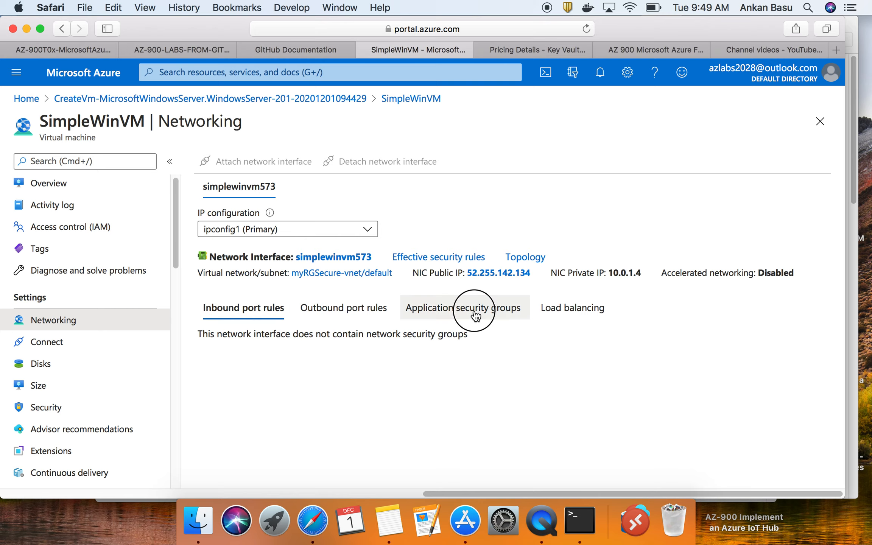
{"action": "left_click", "coordinate": [245, 316]}
- Open the network interface attached to SimpleWinVM and read the walkthrough note about identifying its name
{"action": "left_click", "coordinate": [333, 258]}
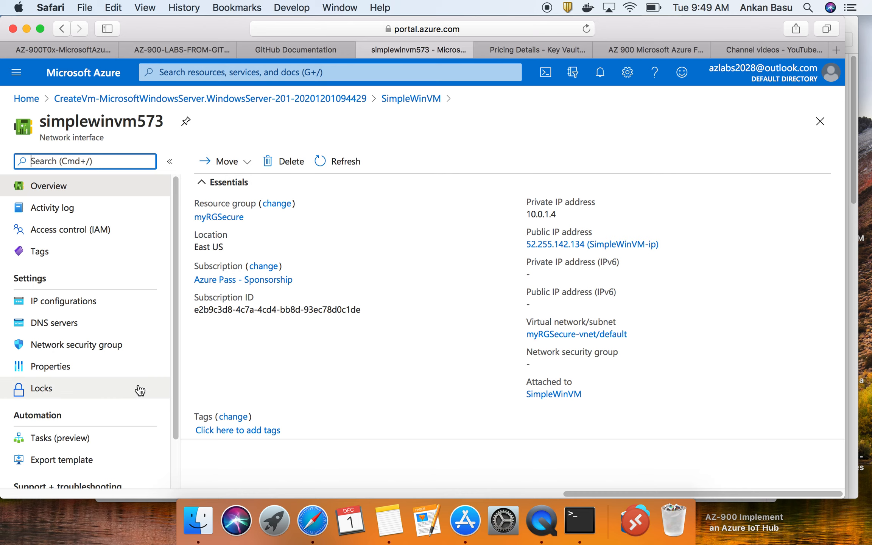
{"action": "left_click", "coordinate": [67, 49]}
{"action": "scroll", "coordinate": [298, 369], "scroll_direction": "down", "scroll_amount": 1}
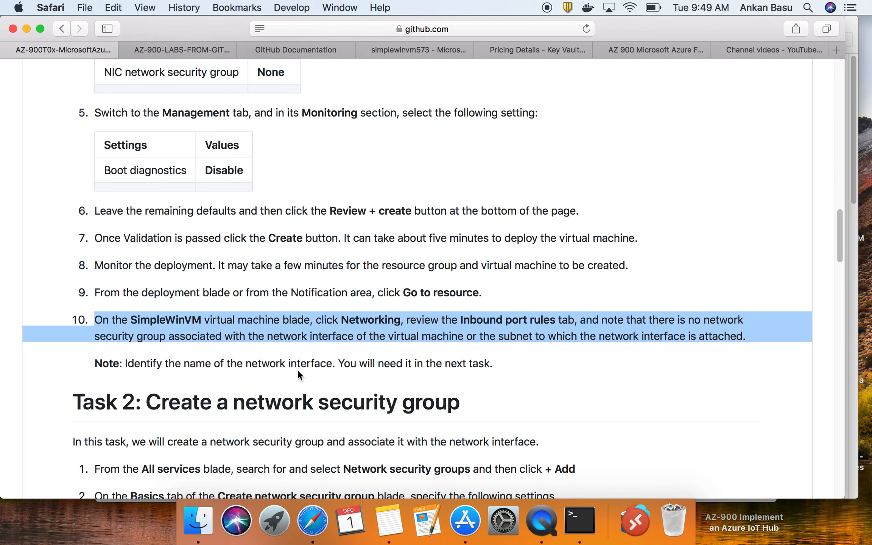
{"action": "left_click_drag", "start_coordinate": [123, 363], "coordinate": [337, 366]}
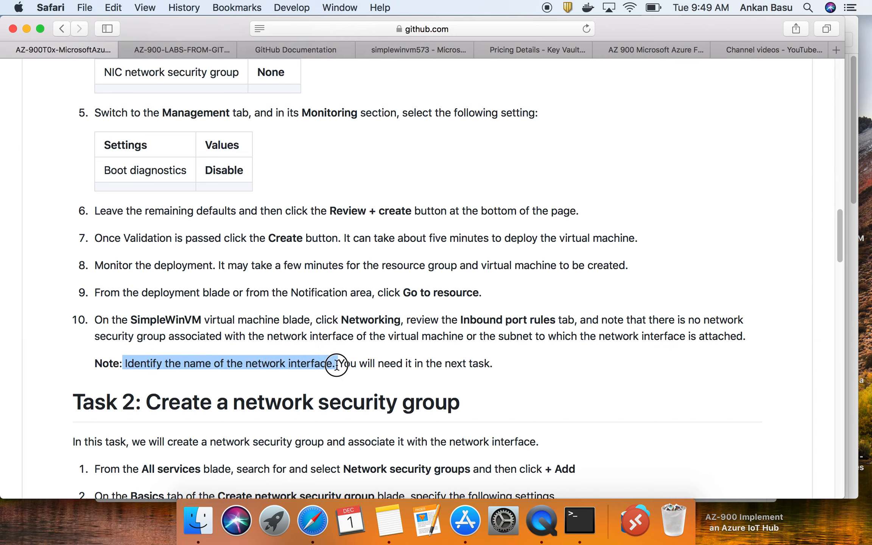
{"action": "left_click", "coordinate": [408, 49]}
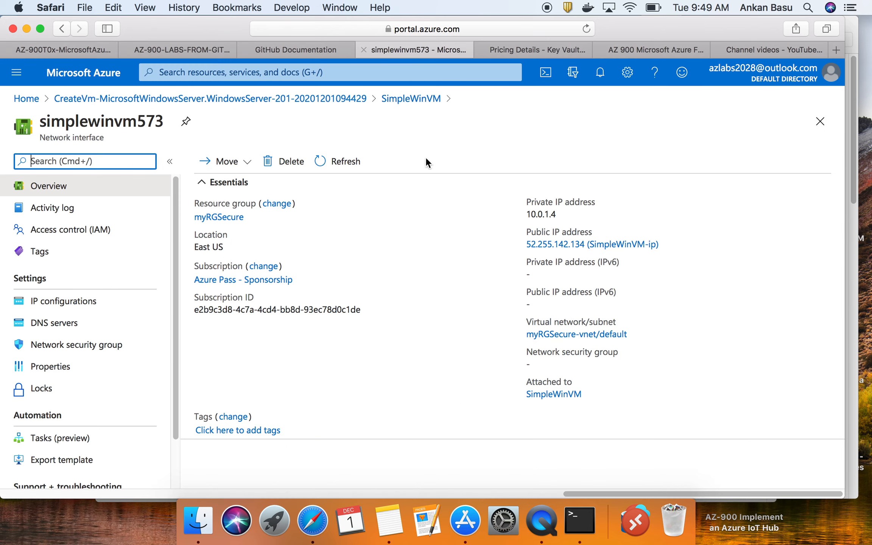
- Copy the network interface name simplewinvm573 into the existing note in Notes, below the key vault URL, and return to Safari
{"action": "left_click_drag", "start_coordinate": [162, 121], "coordinate": [49, 114]}
{"action": "right_click", "coordinate": [48, 114]}
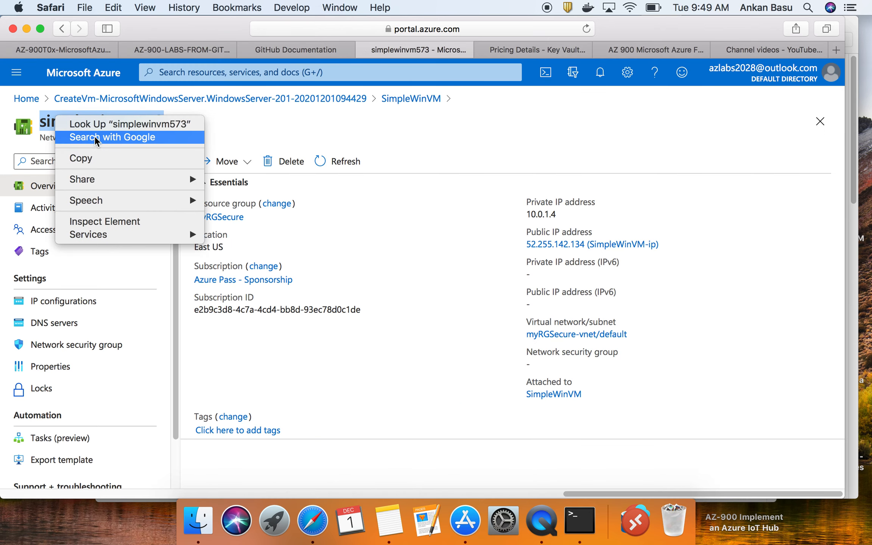
{"action": "left_click", "coordinate": [98, 156]}
{"action": "left_click", "coordinate": [390, 522]}
{"action": "scroll", "coordinate": [587, 390], "scroll_direction": "down", "scroll_amount": 10}
{"action": "left_click", "coordinate": [722, 337]}
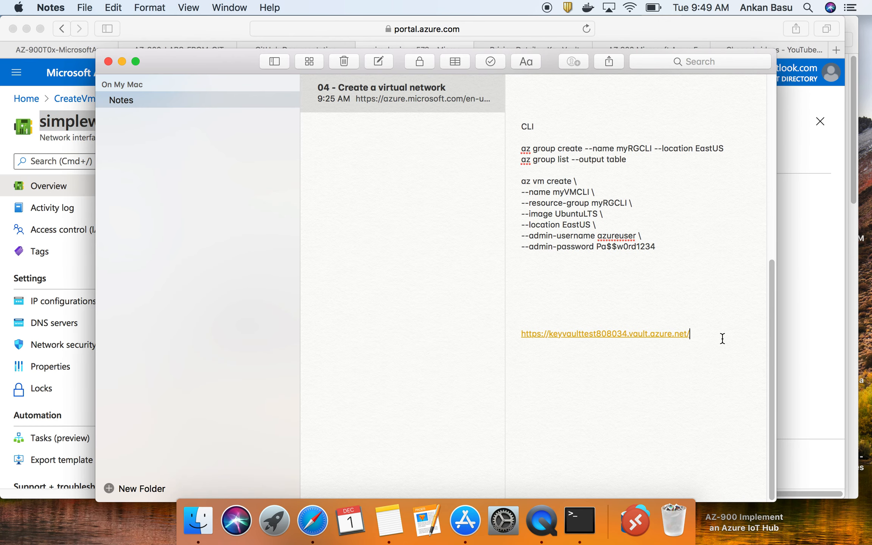
{"action": "key", "text": "Return"}
{"action": "key", "text": "Return"}
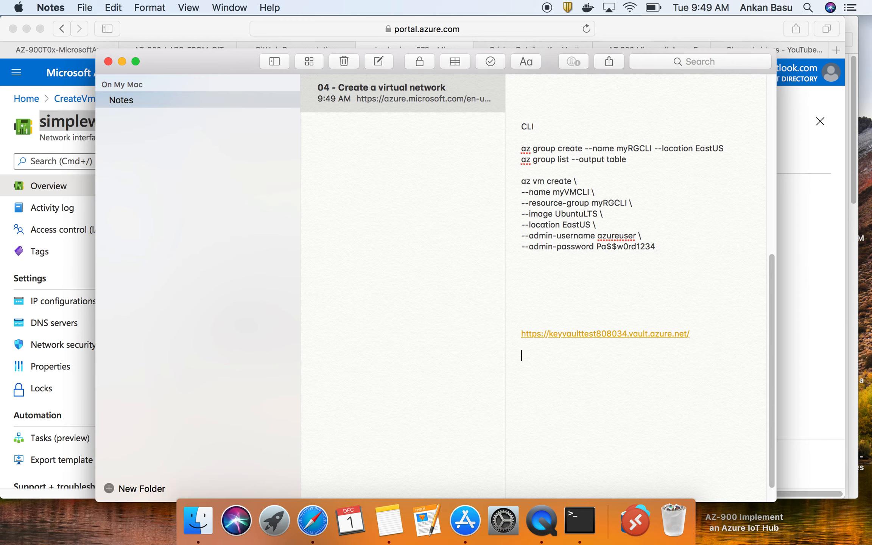
{"action": "key", "text": "super+v"}
{"action": "key", "text": "super+Tab"}
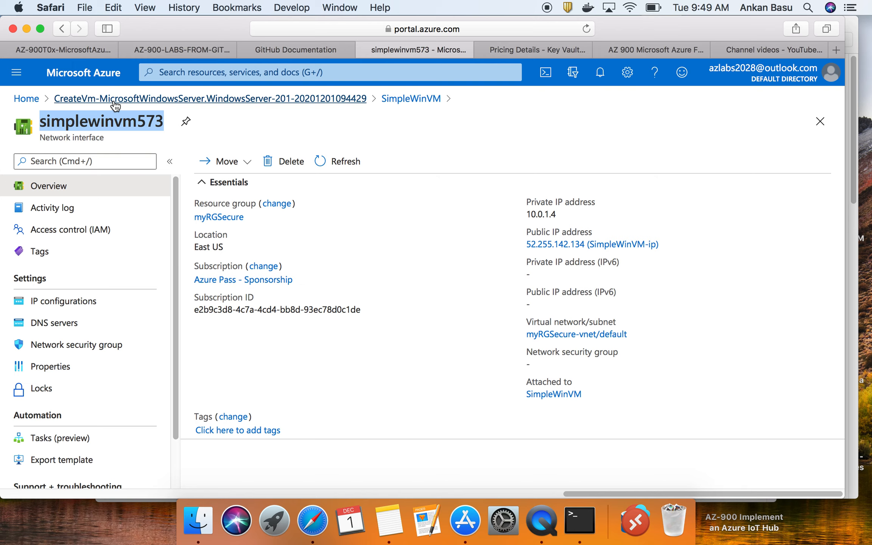
- Read the walkthrough's Task 2 on creating a network security group, and copy the service name "Network security groups" from instruction 1
{"action": "left_click", "coordinate": [82, 52]}
{"action": "scroll", "coordinate": [339, 408], "scroll_direction": "down", "scroll_amount": 3}
{"action": "scroll", "coordinate": [340, 408], "scroll_direction": "down", "scroll_amount": 4}
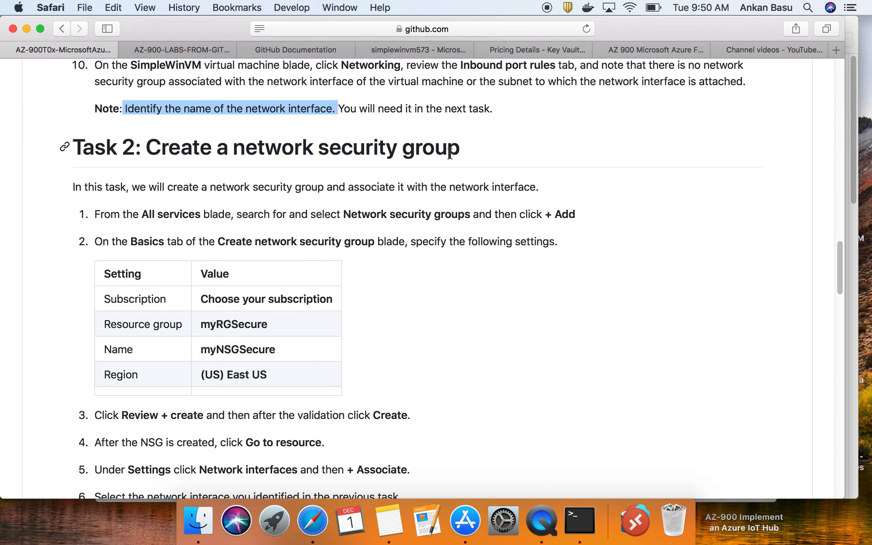
{"action": "left_click", "coordinate": [422, 212]}
{"action": "left_click", "coordinate": [368, 211]}
{"action": "left_click_drag", "start_coordinate": [343, 214], "coordinate": [470, 216]}
{"action": "right_click", "coordinate": [470, 216]}
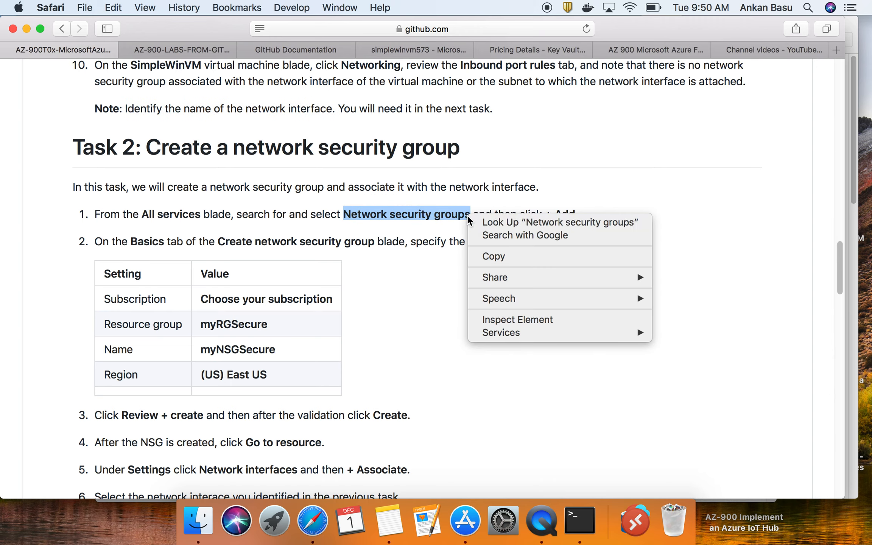
{"action": "left_click", "coordinate": [499, 255]}
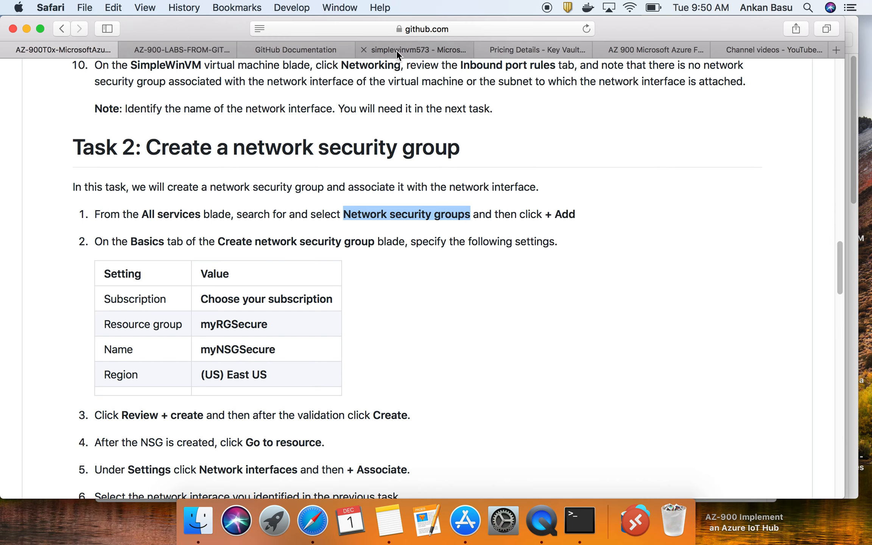
- Search the Azure portal for "Network security groups", open the non-classic service, and start creating a network security group
{"action": "left_click", "coordinate": [396, 50]}
{"action": "left_click", "coordinate": [239, 73]}
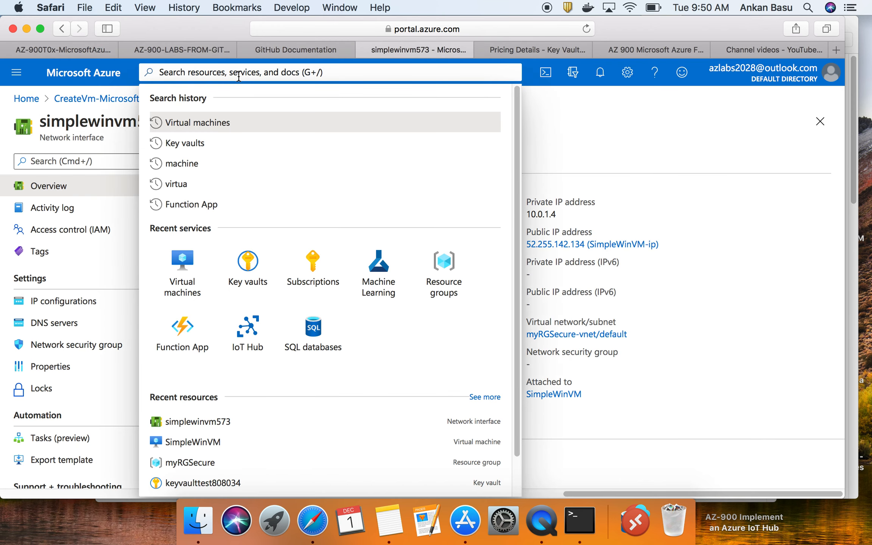
{"action": "key", "text": "super+v"}
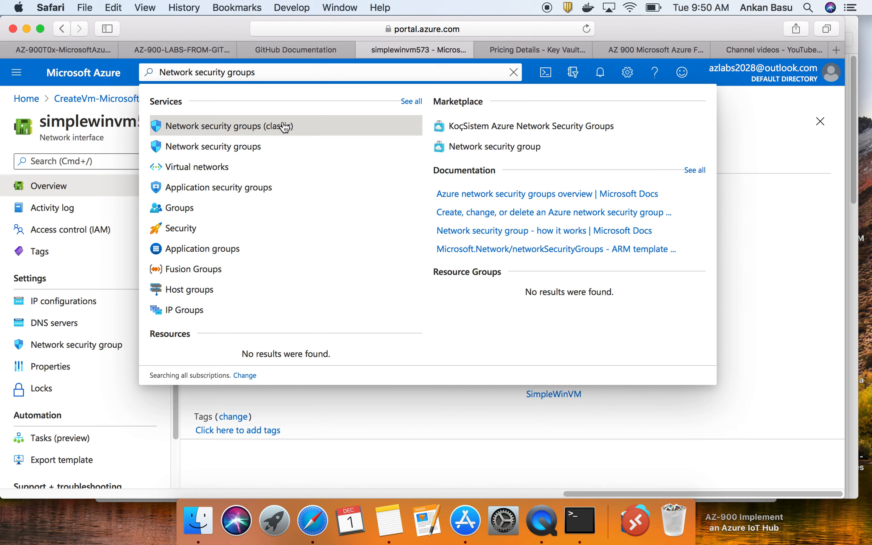
{"action": "left_click", "coordinate": [257, 150]}
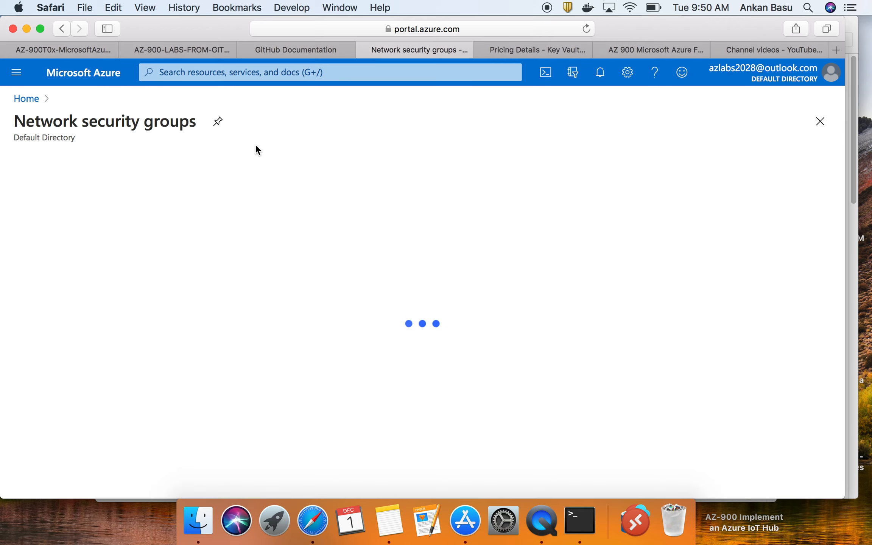
{"action": "left_click", "coordinate": [26, 167]}
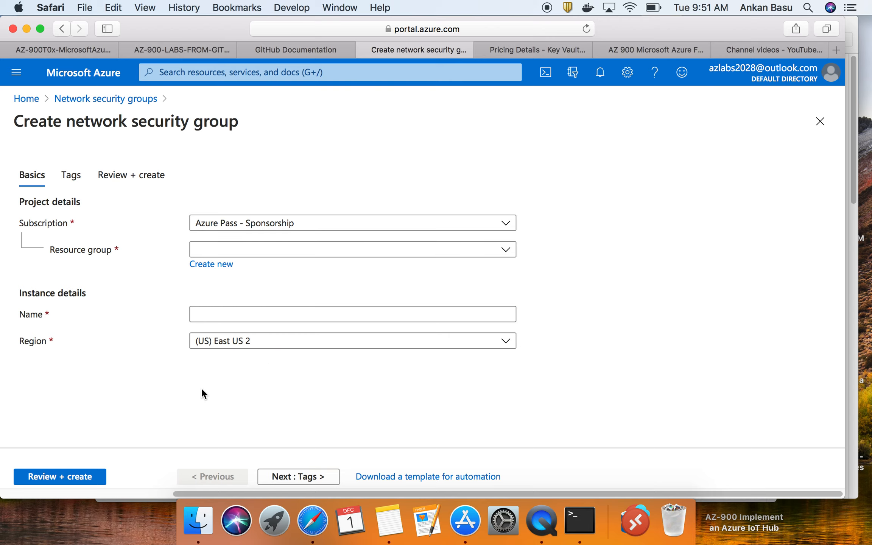
- Copy the resource group name from the Task 2 settings table, and select myRGSecure as the network security group's resource group
{"action": "left_click", "coordinate": [73, 52]}
{"action": "scroll", "coordinate": [308, 363], "scroll_direction": "down", "scroll_amount": 1}
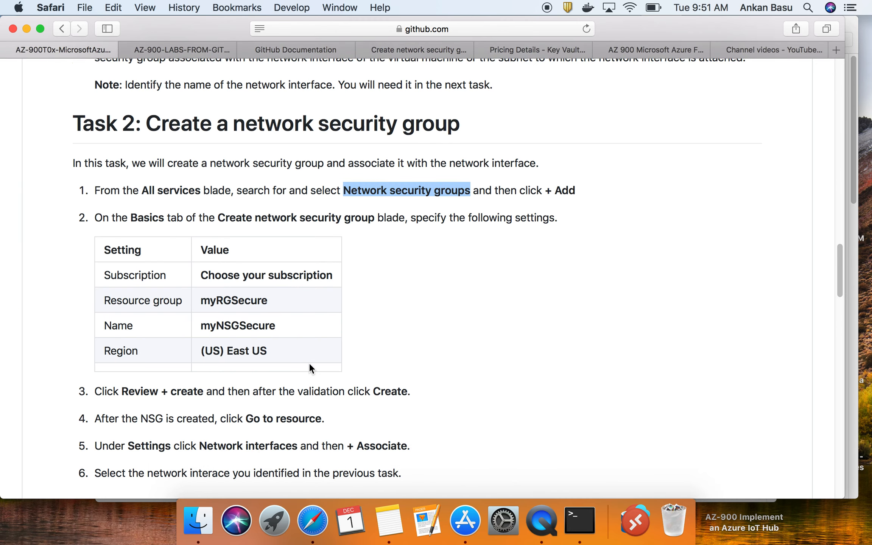
{"action": "double_click", "coordinate": [235, 300]}
{"action": "right_click", "coordinate": [235, 299]}
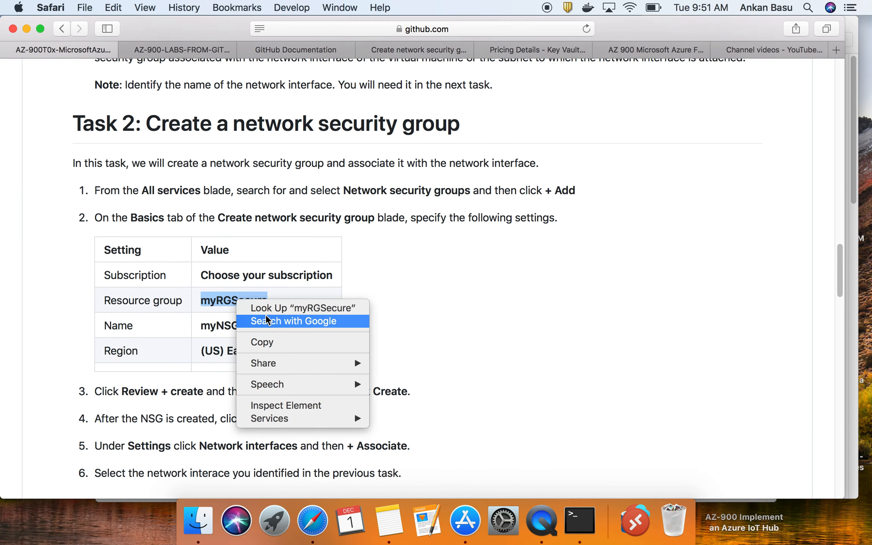
{"action": "left_click", "coordinate": [267, 343]}
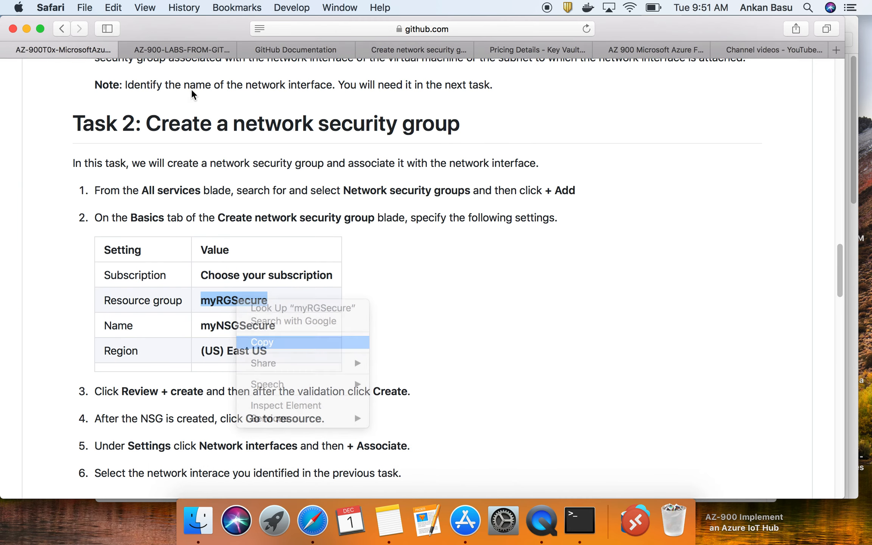
{"action": "left_click", "coordinate": [410, 49]}
{"action": "left_click", "coordinate": [251, 253]}
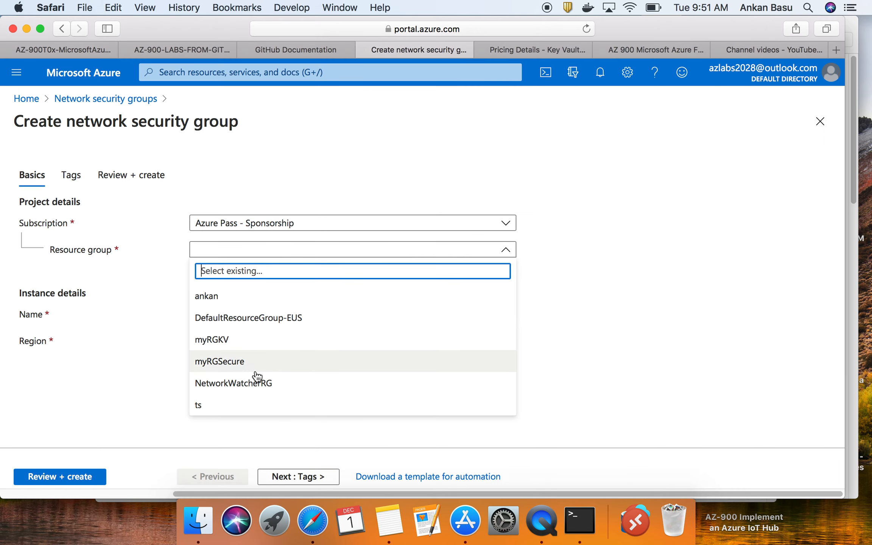
{"action": "left_click", "coordinate": [251, 367]}
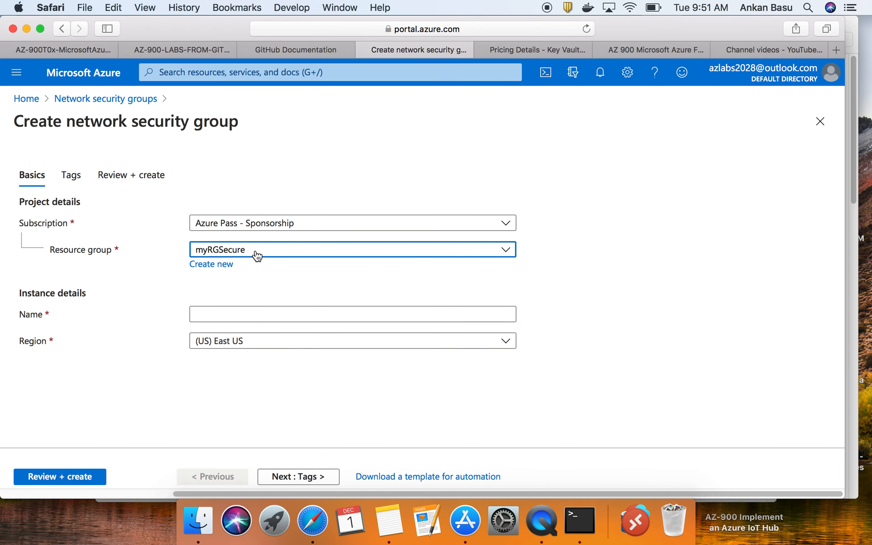
- Copy the name from the walkthrough's Task 2 settings table, and name the network security group myNSGSecure
{"action": "left_click", "coordinate": [231, 314]}
{"action": "left_click", "coordinate": [66, 49]}
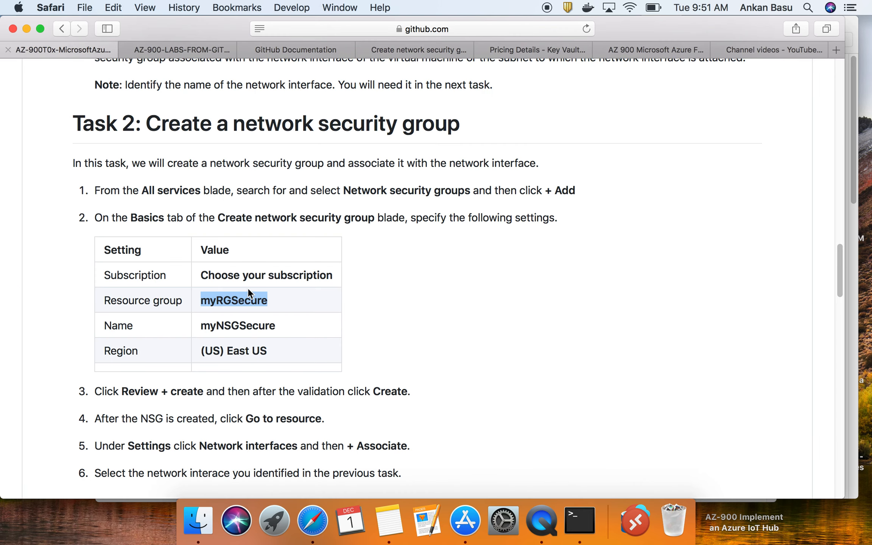
{"action": "double_click", "coordinate": [250, 326]}
{"action": "right_click", "coordinate": [250, 326]}
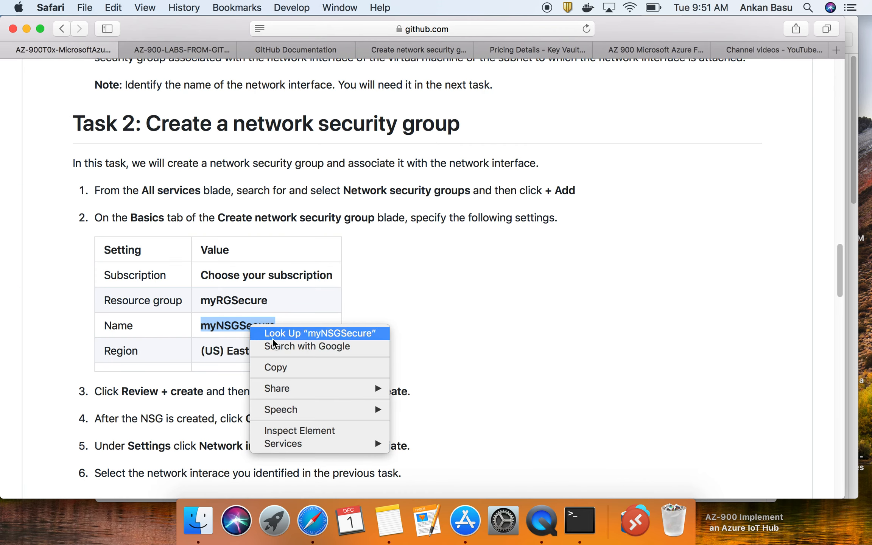
{"action": "left_click", "coordinate": [284, 366]}
{"action": "left_click", "coordinate": [400, 48]}
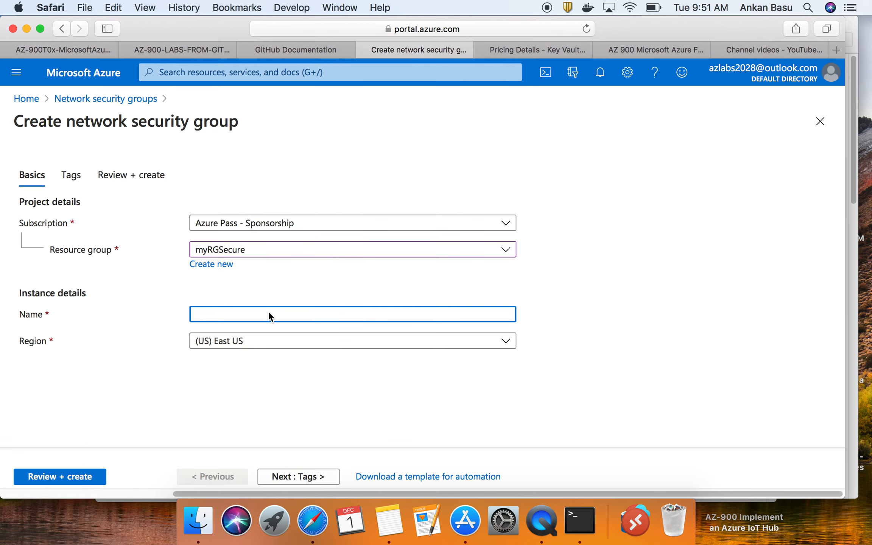
{"action": "key", "text": "super+v"}
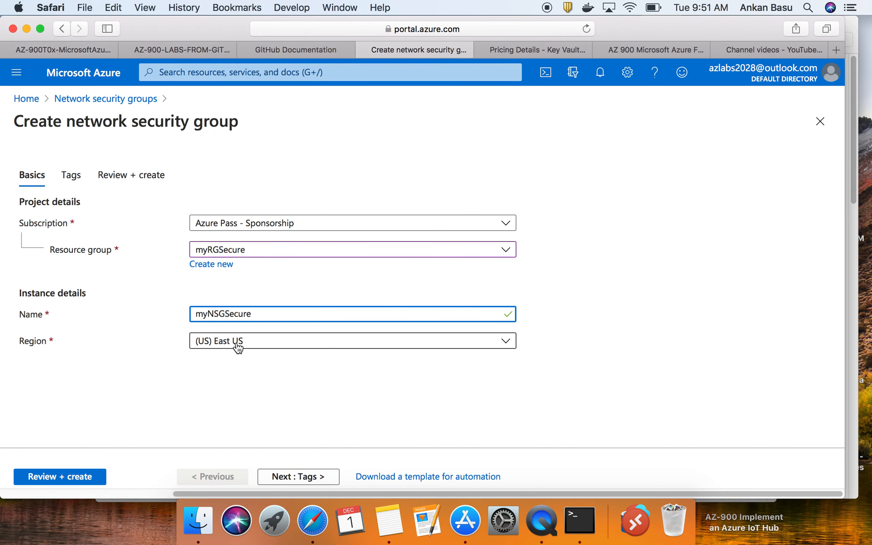
- Check the region against the Task 2 table, and create the network security group in (US) East US without tags
{"action": "left_click", "coordinate": [80, 52]}
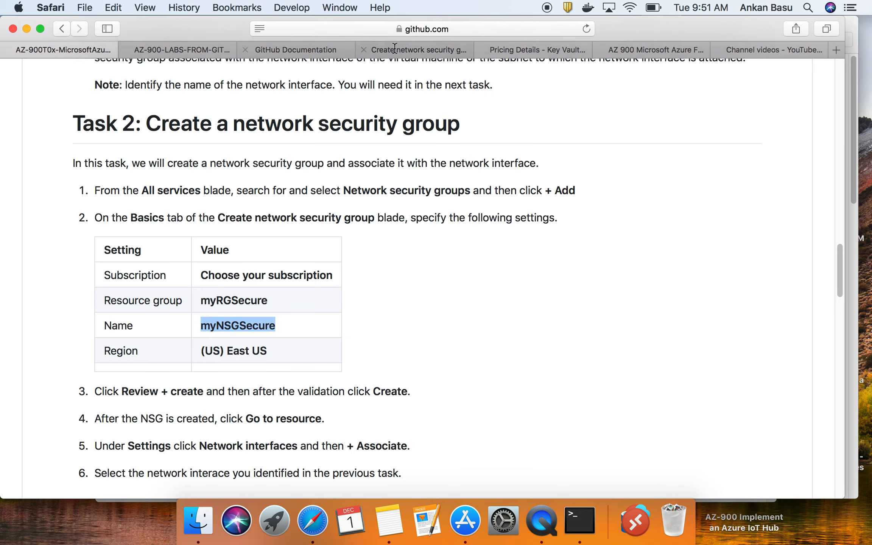
{"action": "scroll", "coordinate": [374, 248], "scroll_direction": "down", "scroll_amount": 3}
{"action": "scroll", "coordinate": [381, 429], "scroll_direction": "down", "scroll_amount": 1}
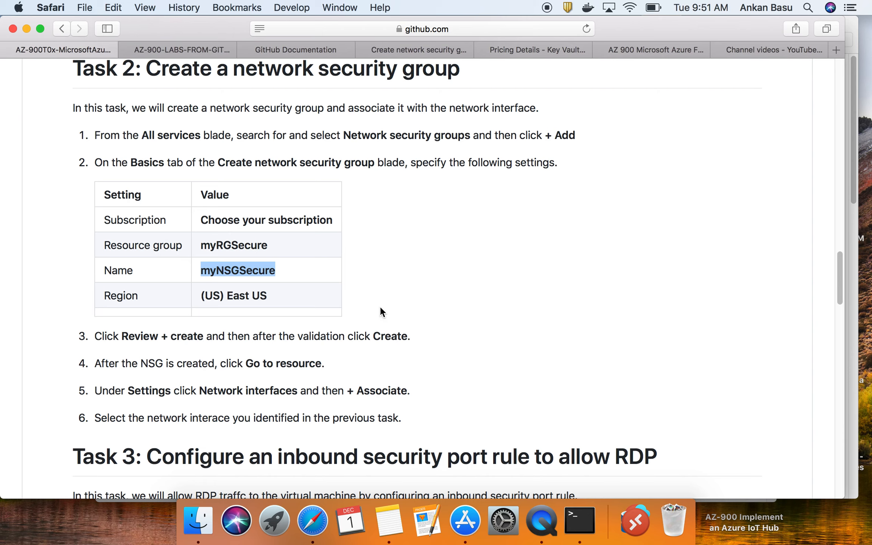
{"action": "left_click", "coordinate": [398, 48]}
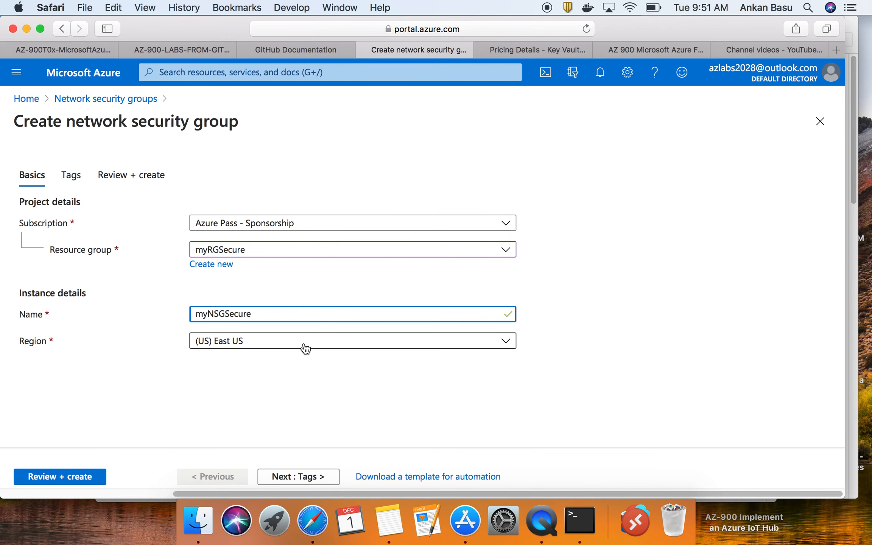
{"action": "left_click", "coordinate": [309, 482]}
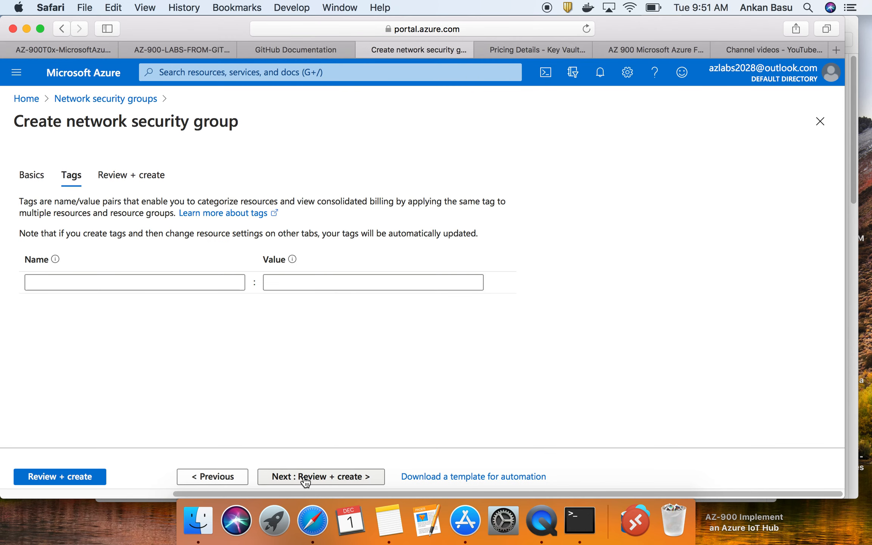
{"action": "left_click", "coordinate": [305, 478]}
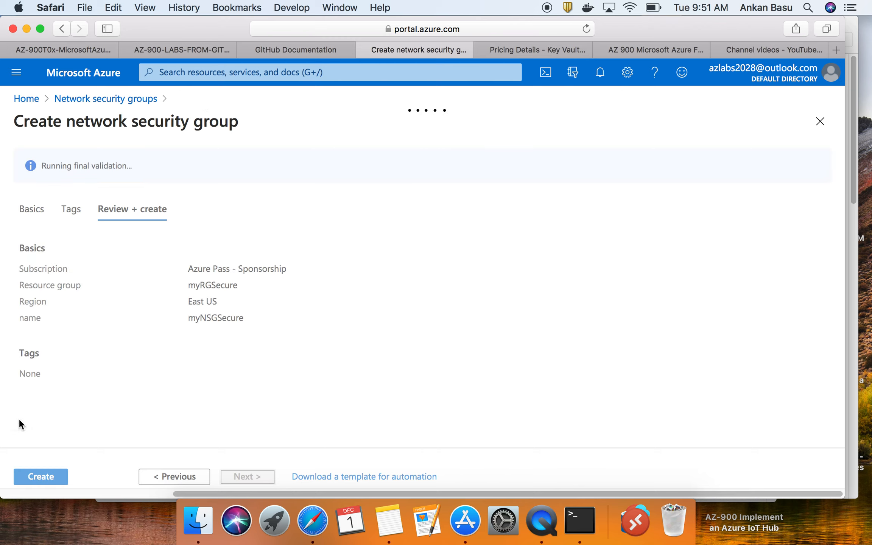
{"action": "left_click", "coordinate": [49, 478]}
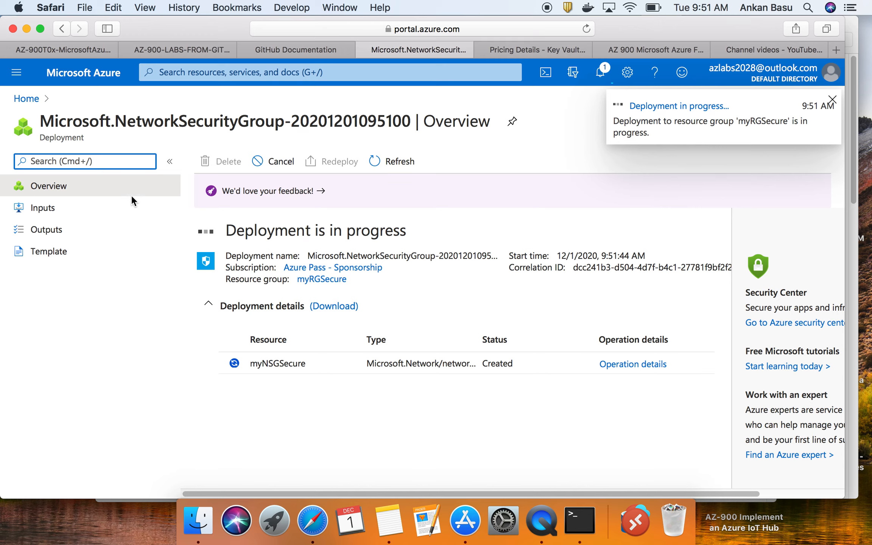
- Review Task 2 instructions 3 to 5 in the walkthrough, and open the deployed myNSGSecure resource
{"action": "left_click", "coordinate": [83, 48]}
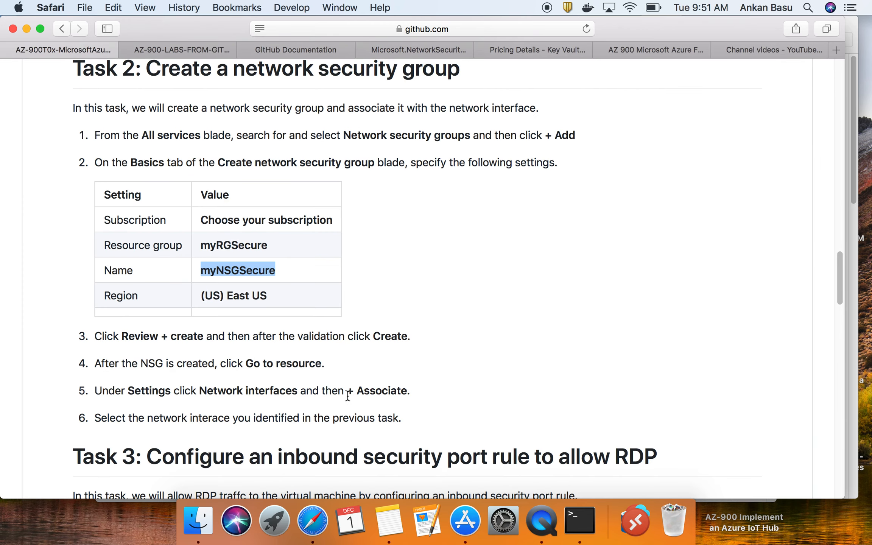
{"action": "left_click_drag", "start_coordinate": [407, 342], "coordinate": [94, 338]}
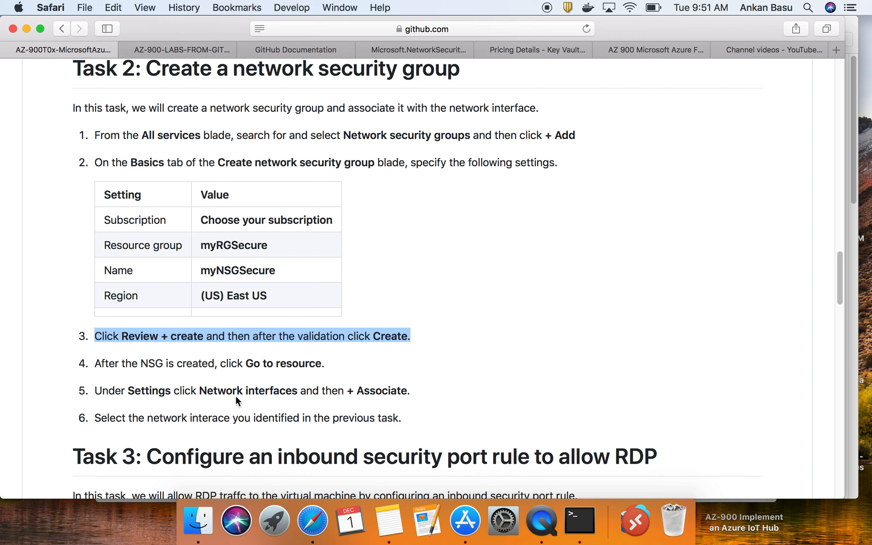
{"action": "left_click_drag", "start_coordinate": [197, 391], "coordinate": [434, 393]}
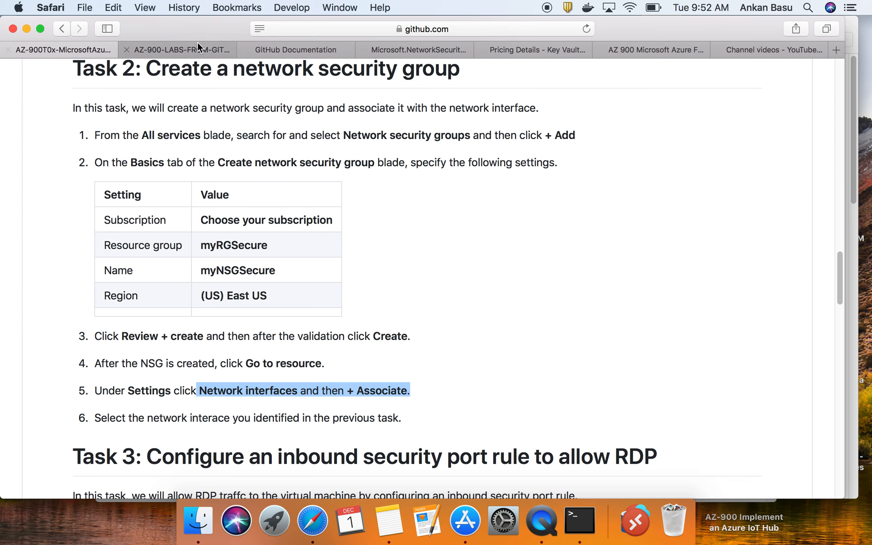
{"action": "left_click", "coordinate": [404, 49]}
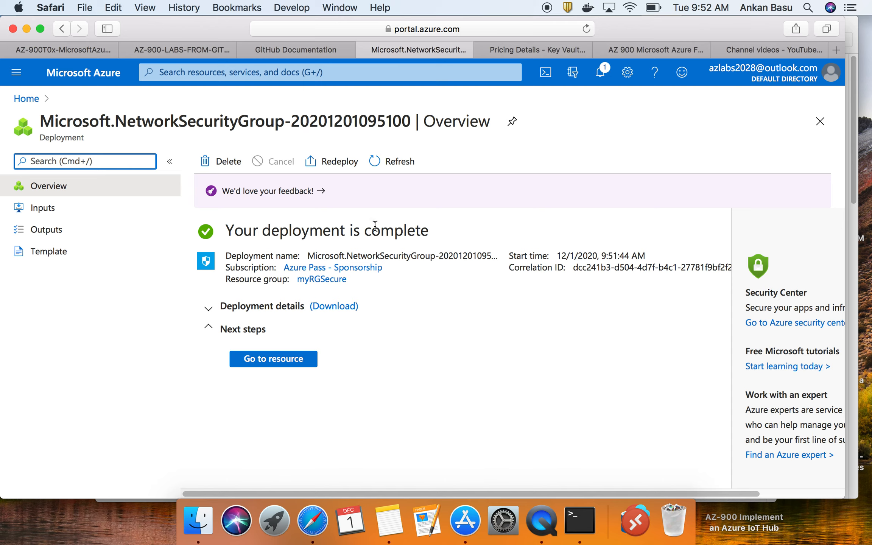
{"action": "left_click", "coordinate": [278, 362]}
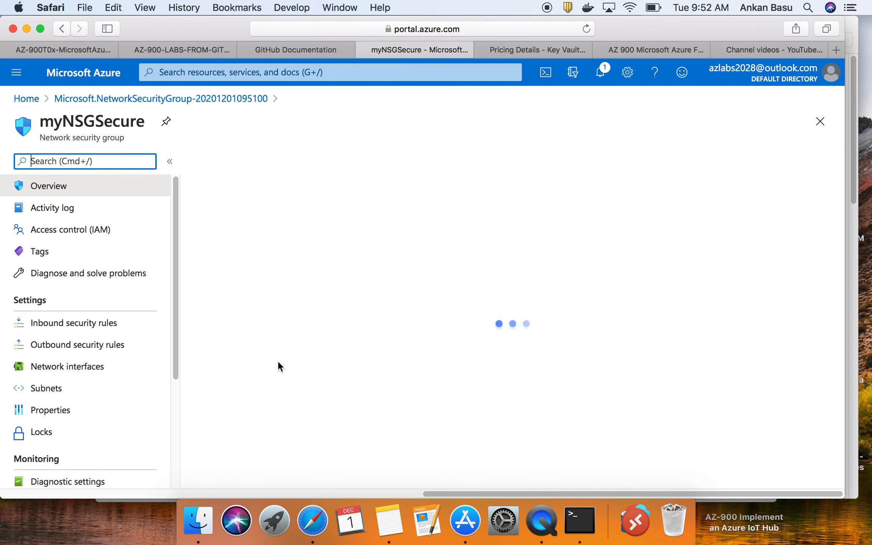
{"action": "left_click_drag", "start_coordinate": [44, 127], "coordinate": [149, 126]}
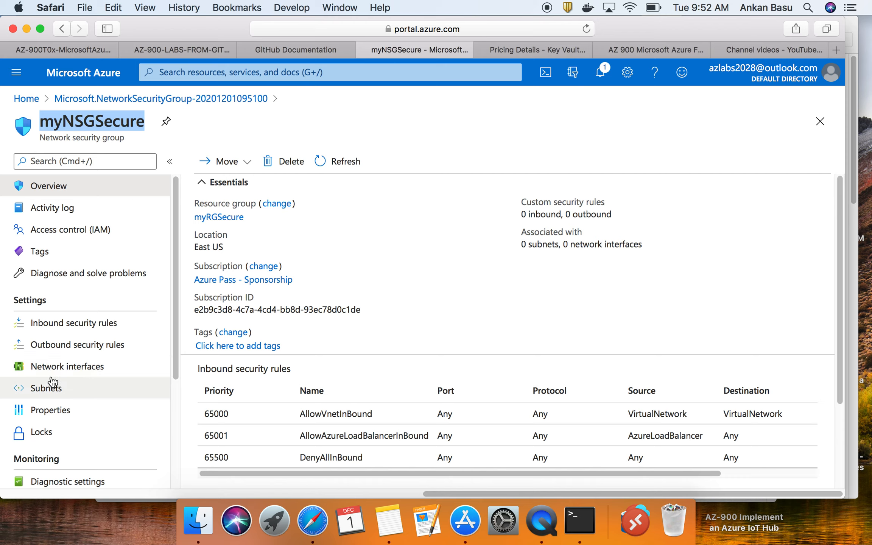
- Associate the network interface simplewinvm573 with the myNSGSecure network security group
{"action": "left_click", "coordinate": [73, 372]}
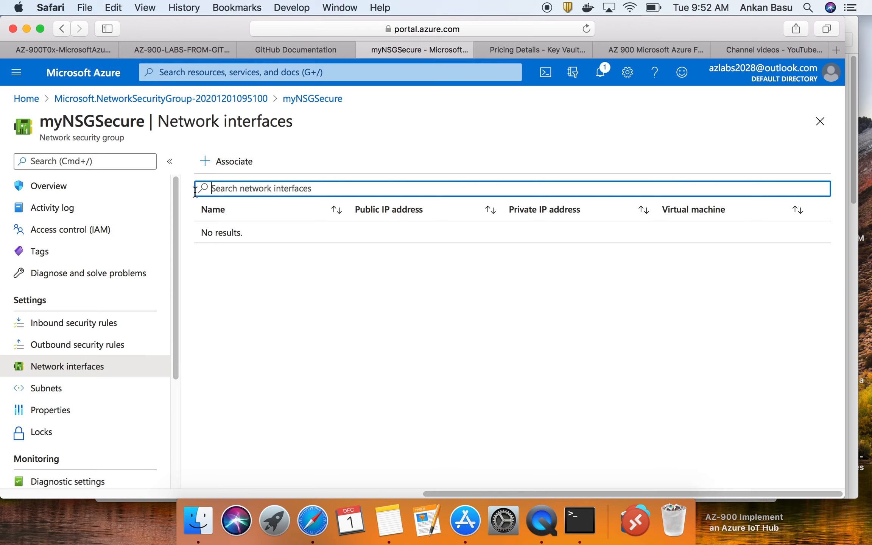
{"action": "left_click", "coordinate": [240, 162]}
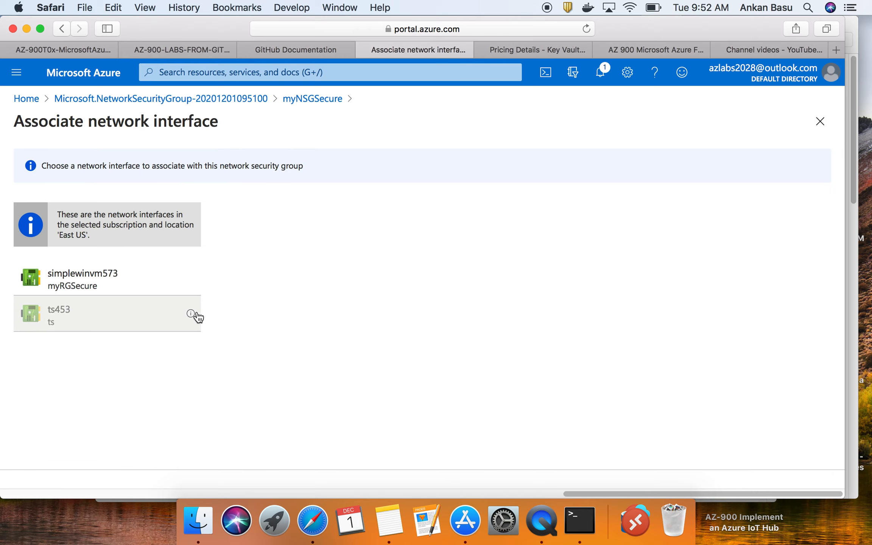
{"action": "left_click", "coordinate": [126, 283]}
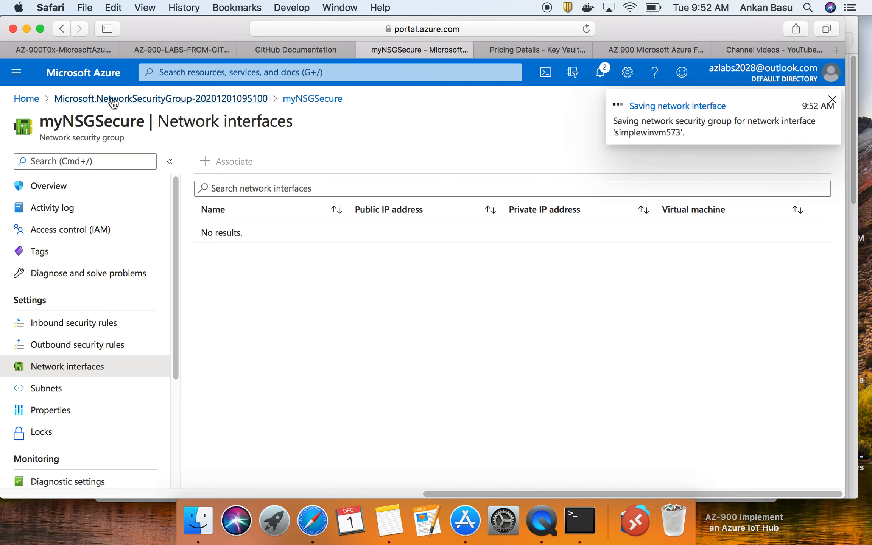
- Read the walkthrough's first Task 3 instructions on allowing RDP, and return to the network interfaces of myNSGSecure
{"action": "left_click", "coordinate": [82, 53]}
{"action": "scroll", "coordinate": [342, 265], "scroll_direction": "down", "scroll_amount": 3}
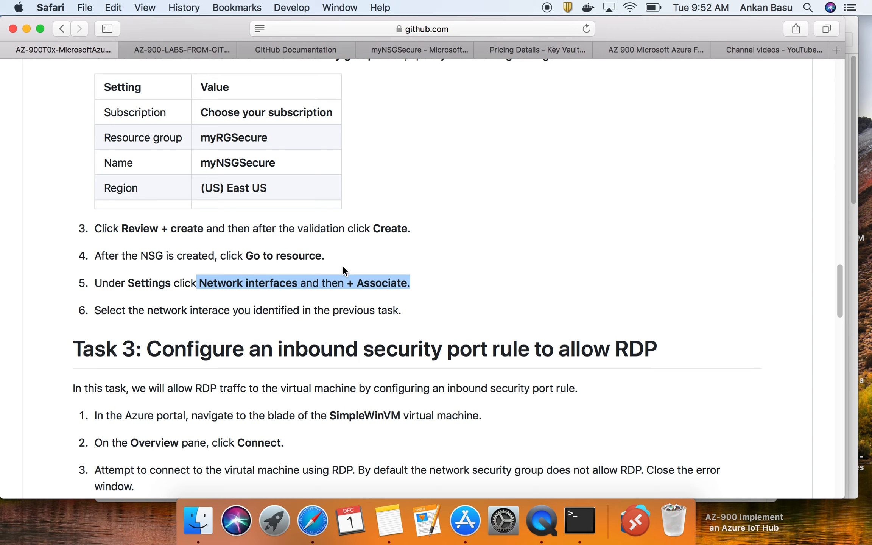
{"action": "scroll", "coordinate": [341, 280], "scroll_direction": "down", "scroll_amount": 4}
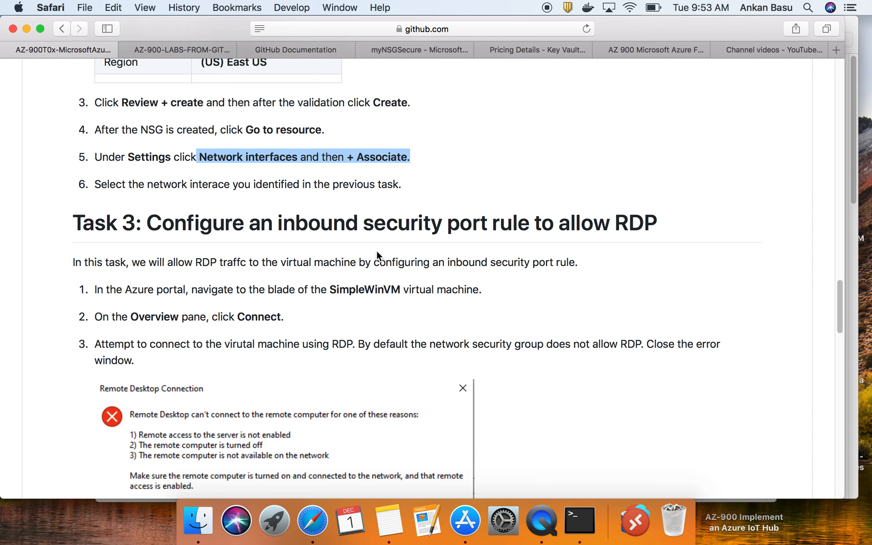
{"action": "left_click", "coordinate": [417, 52]}
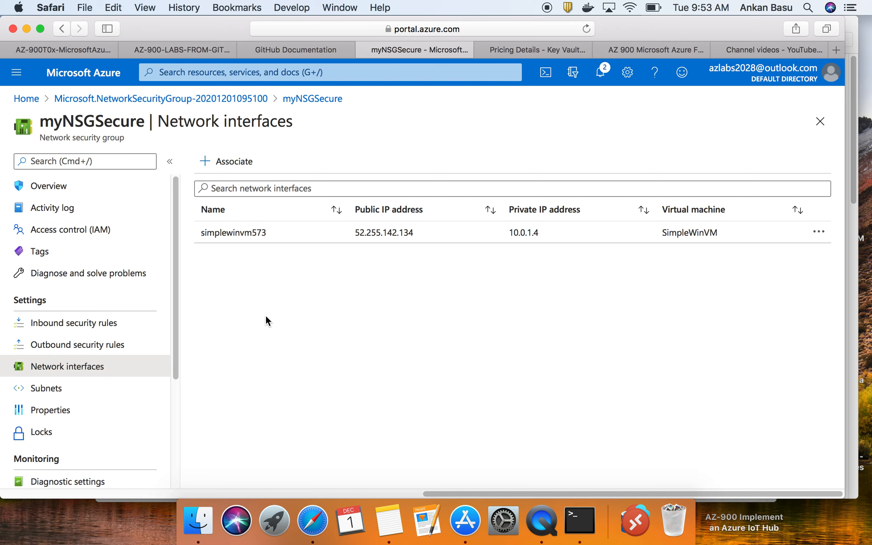
- Open the SimpleWinVM virtual machine from the portal home page, and examine its inbound port rules under Networking
{"action": "left_click", "coordinate": [23, 99]}
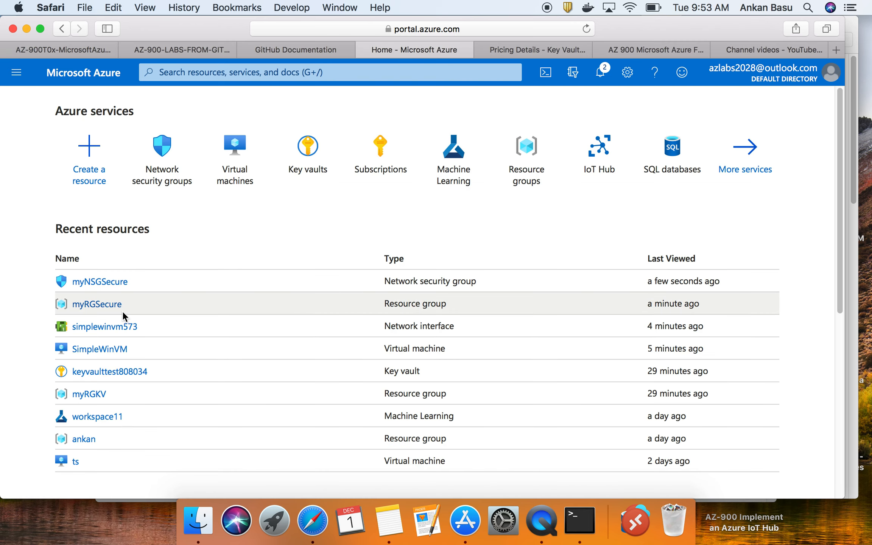
{"action": "left_click", "coordinate": [235, 159]}
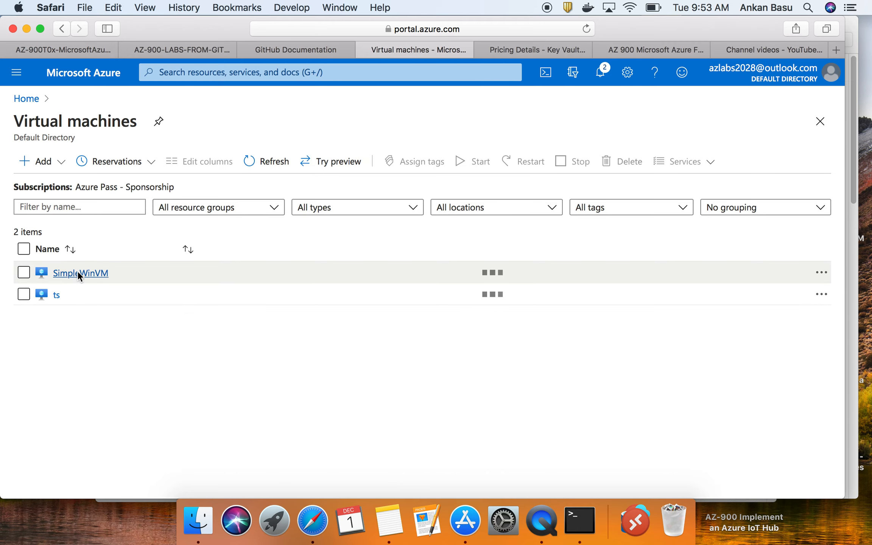
{"action": "left_click", "coordinate": [80, 340]}
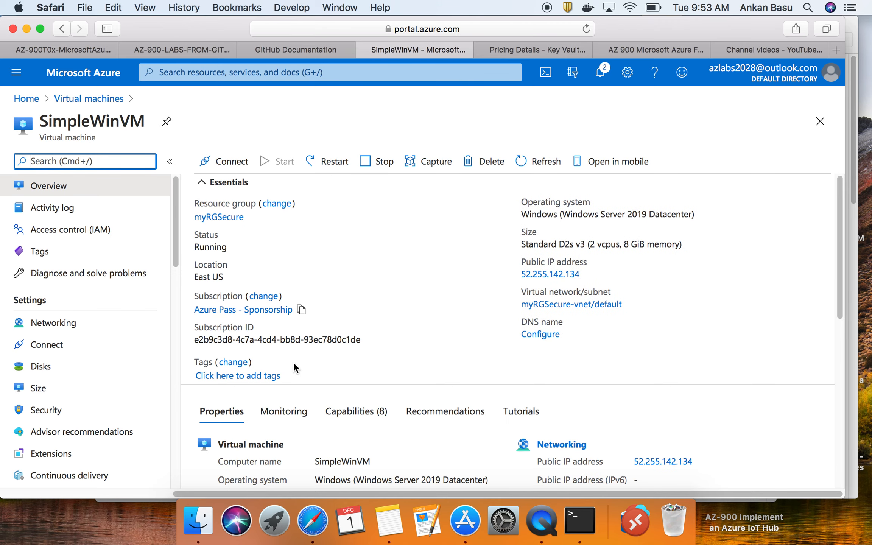
{"action": "scroll", "coordinate": [294, 367], "scroll_direction": "down", "scroll_amount": 1}
{"action": "scroll", "coordinate": [83, 403], "scroll_direction": "down", "scroll_amount": 3}
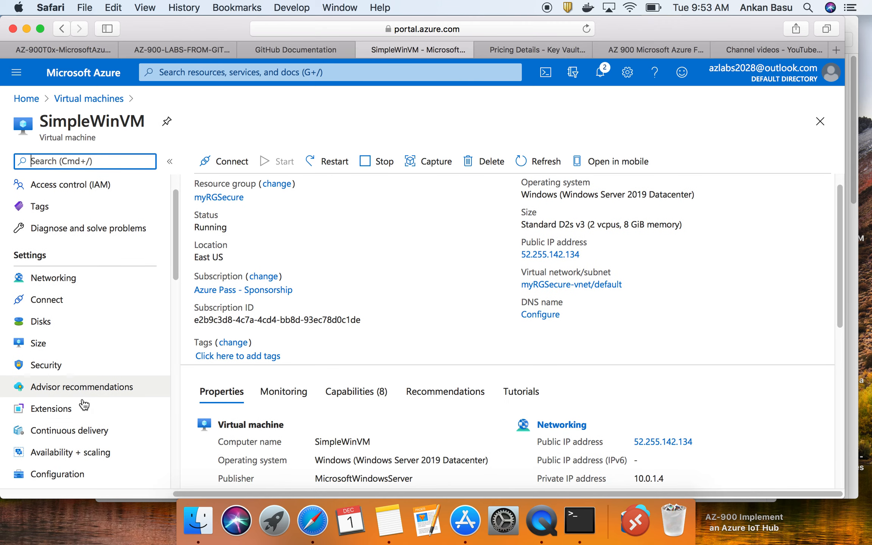
{"action": "left_click", "coordinate": [75, 278]}
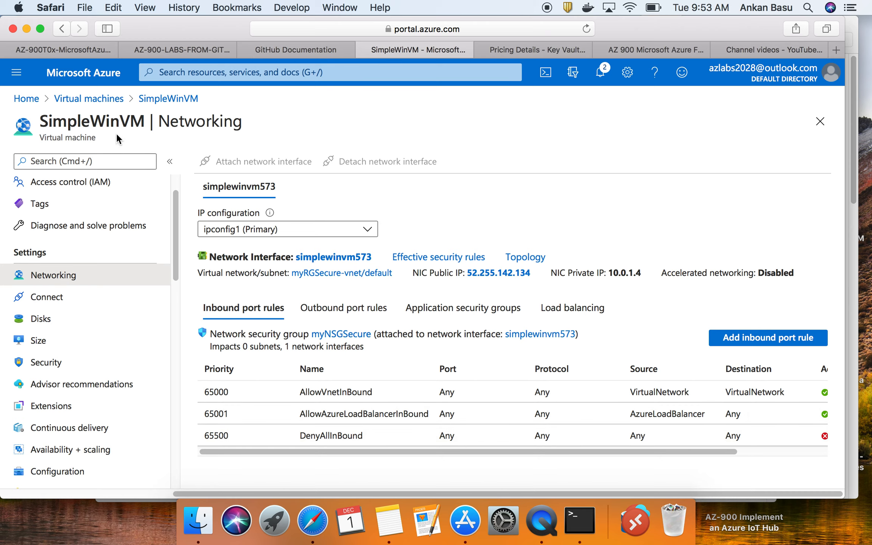
- Copy the public IP address of SimpleWinVM from its SimpleWinVM-ip resource, and return to the virtual machine
{"action": "left_click", "coordinate": [519, 272]}
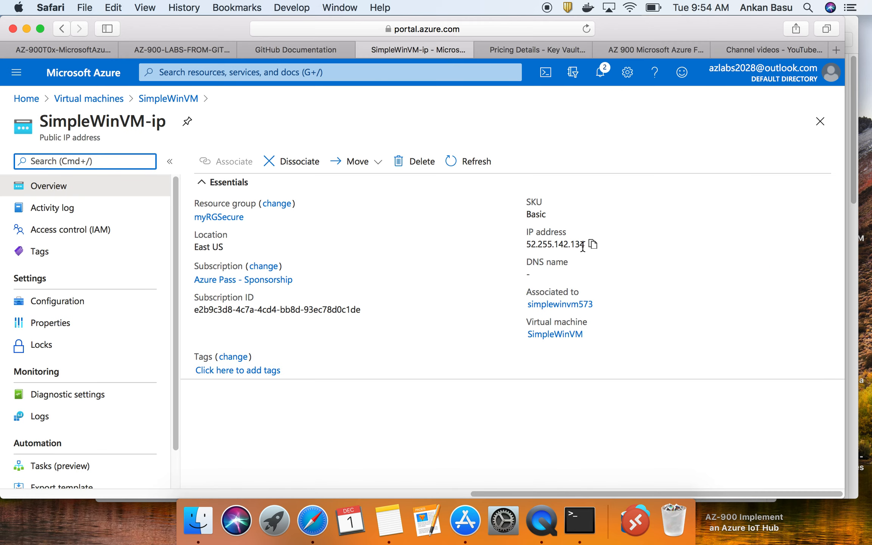
{"action": "left_click", "coordinate": [592, 246]}
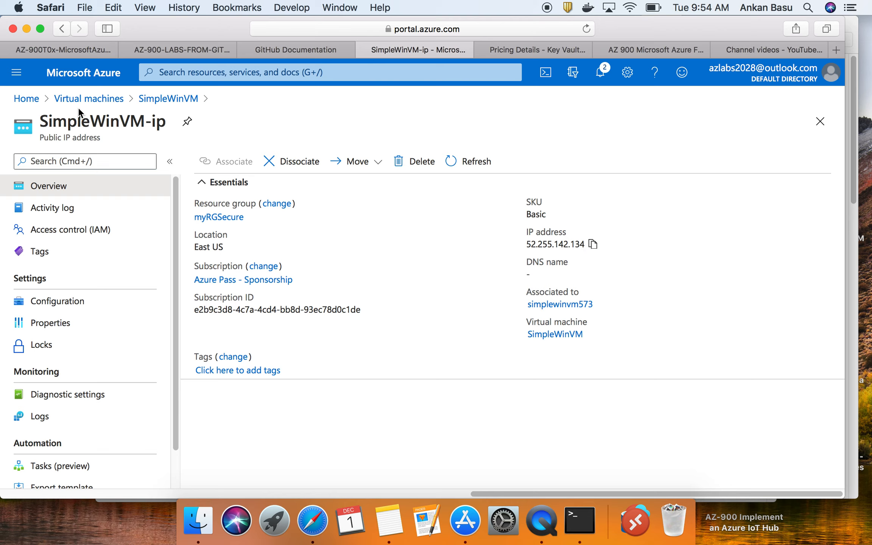
{"action": "left_click", "coordinate": [169, 100]}
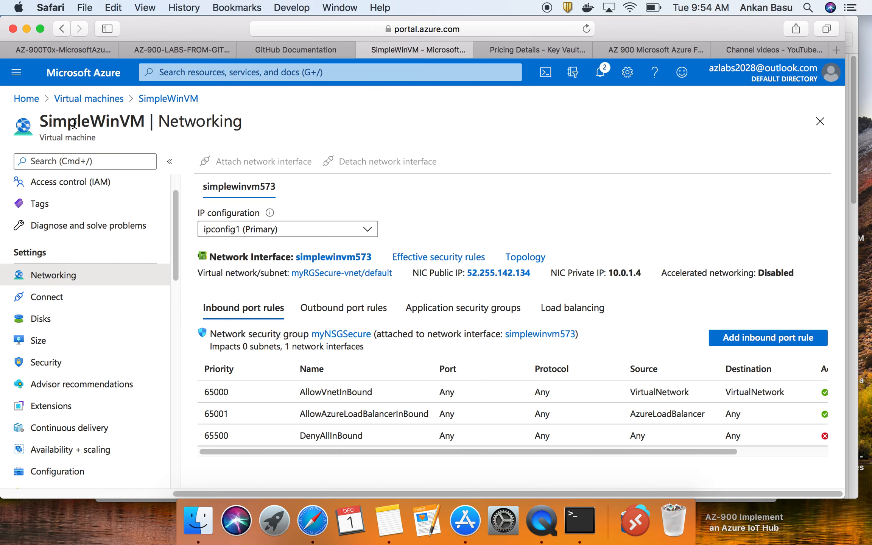
- From the SimpleWinVM overview, choose to connect with RDP and download the RDP file for port 3389
{"action": "scroll", "coordinate": [38, 200], "scroll_direction": "up", "scroll_amount": 3}
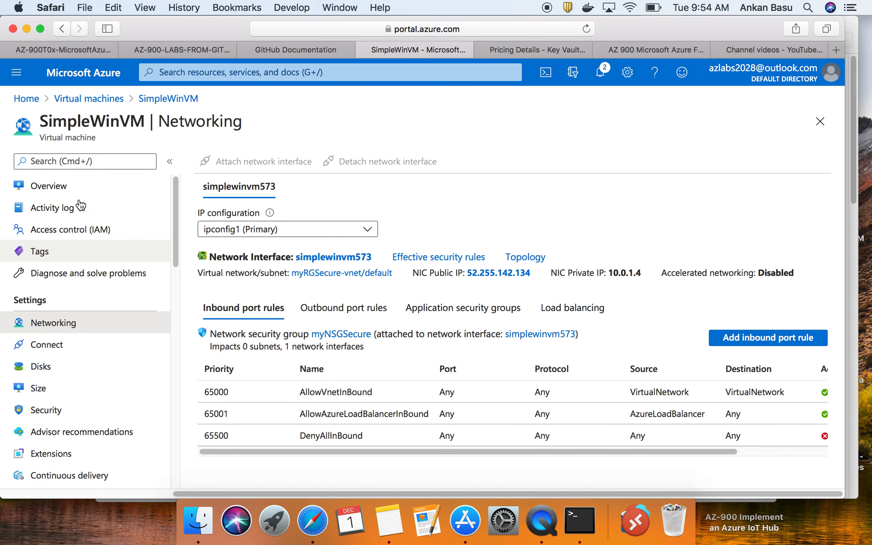
{"action": "left_click", "coordinate": [75, 188]}
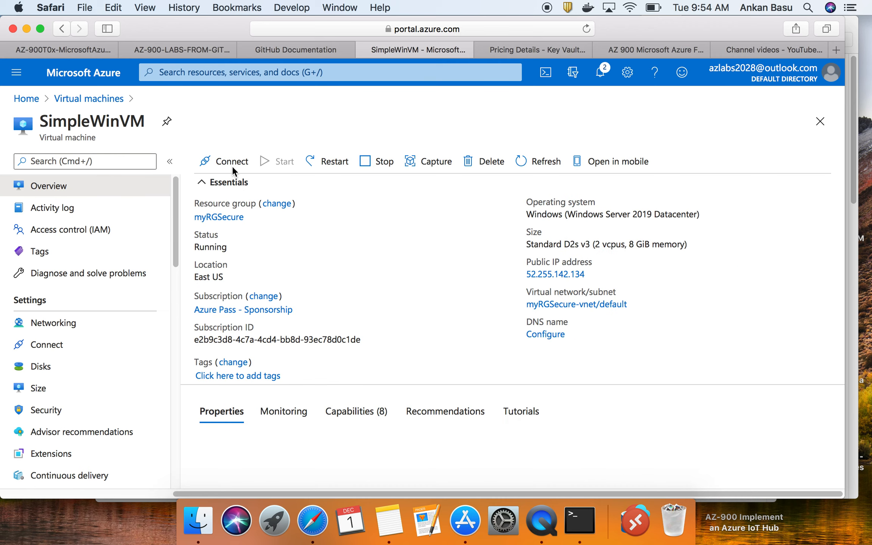
{"action": "left_click", "coordinate": [233, 161]}
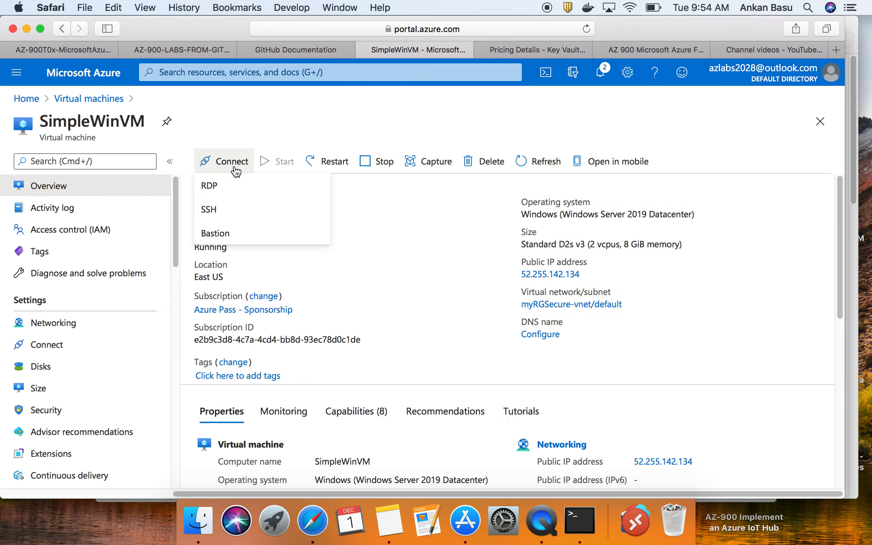
{"action": "left_click", "coordinate": [230, 186]}
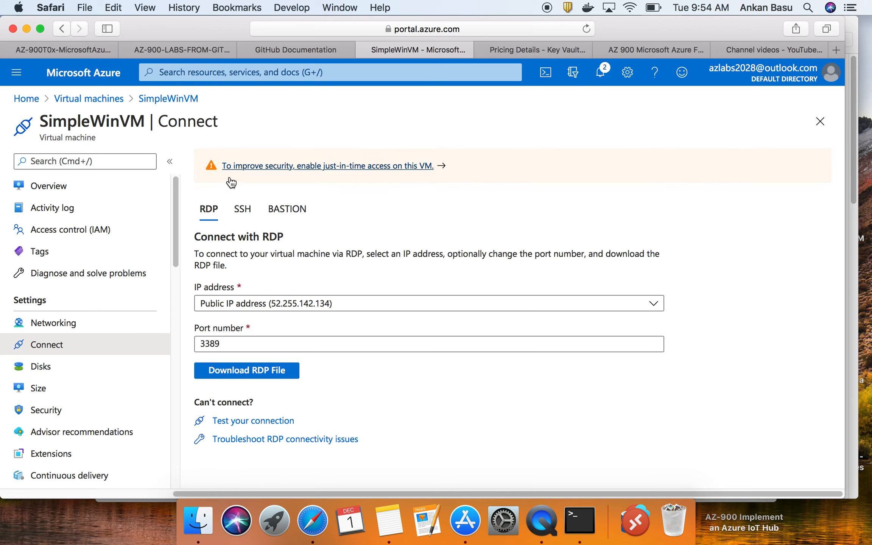
{"action": "left_click", "coordinate": [253, 371]}
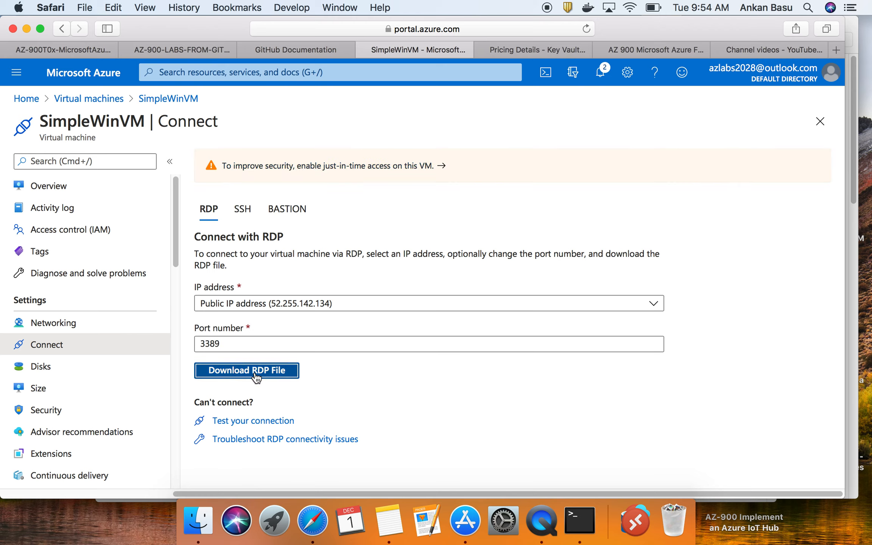
- Open the downloaded SimpleWinVM.rdp file in Microsoft Remote Desktop and try to connect to the virtual machine
{"action": "left_click", "coordinate": [634, 523]}
{"action": "left_click", "coordinate": [581, 474]}
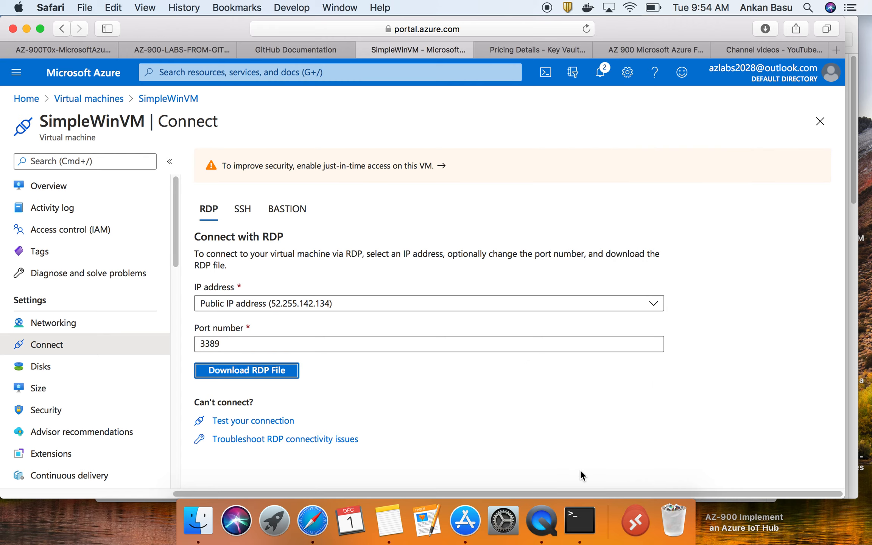
{"action": "left_click", "coordinate": [635, 522]}
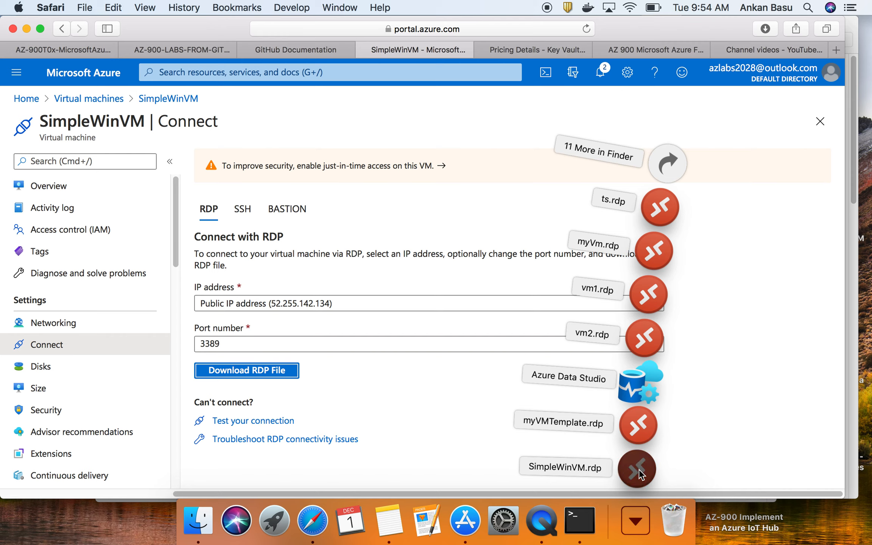
{"action": "left_click", "coordinate": [639, 469]}
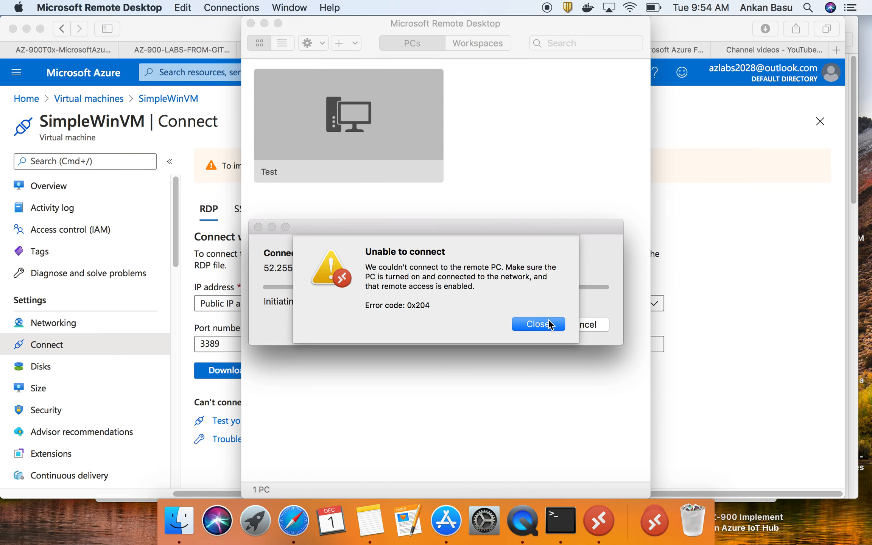
- Switch to the GitHub lab page in Safari and read the Task 3 instructions through the inbound port rule settings table
{"action": "left_click", "coordinate": [67, 50]}
{"action": "left_click_drag", "start_coordinate": [148, 216], "coordinate": [644, 223]}
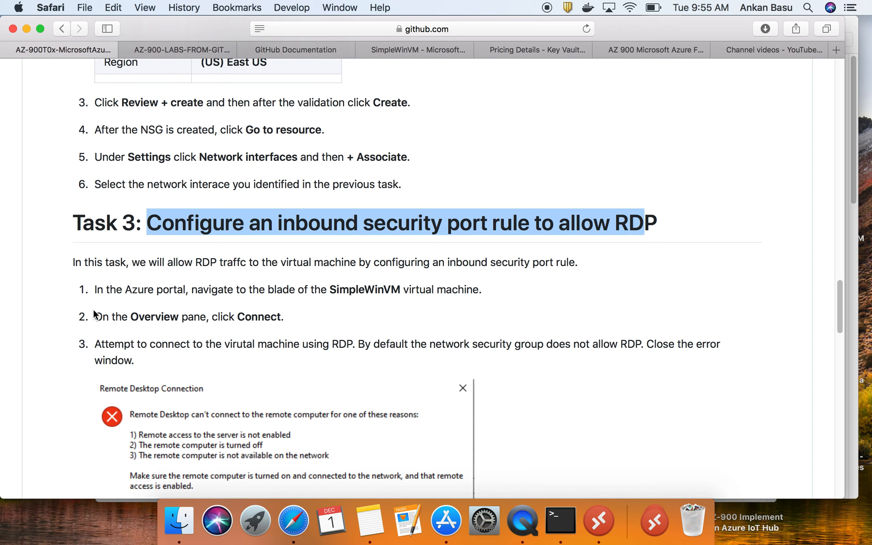
{"action": "triple_click", "coordinate": [353, 292]}
{"action": "scroll", "coordinate": [155, 329], "scroll_direction": "down", "scroll_amount": 5}
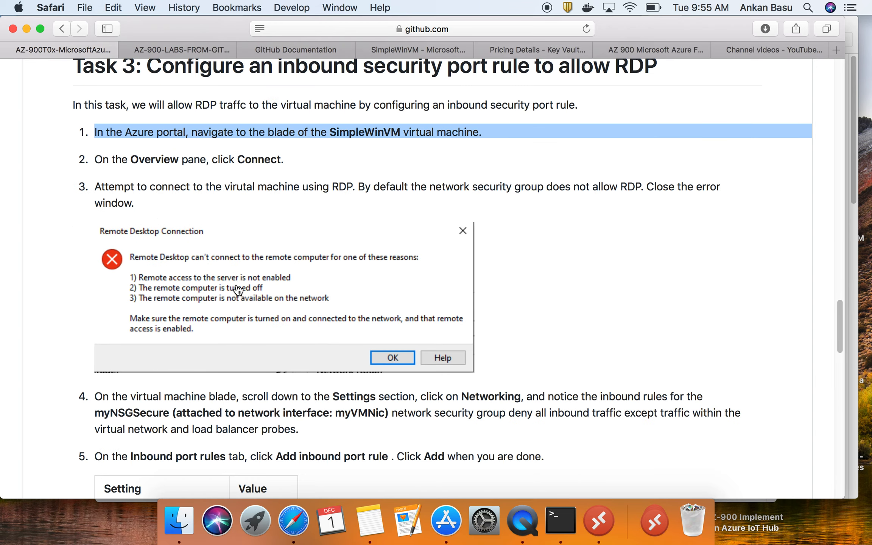
{"action": "scroll", "coordinate": [239, 291], "scroll_direction": "down", "scroll_amount": 3}
{"action": "scroll", "coordinate": [318, 294], "scroll_direction": "down", "scroll_amount": 2}
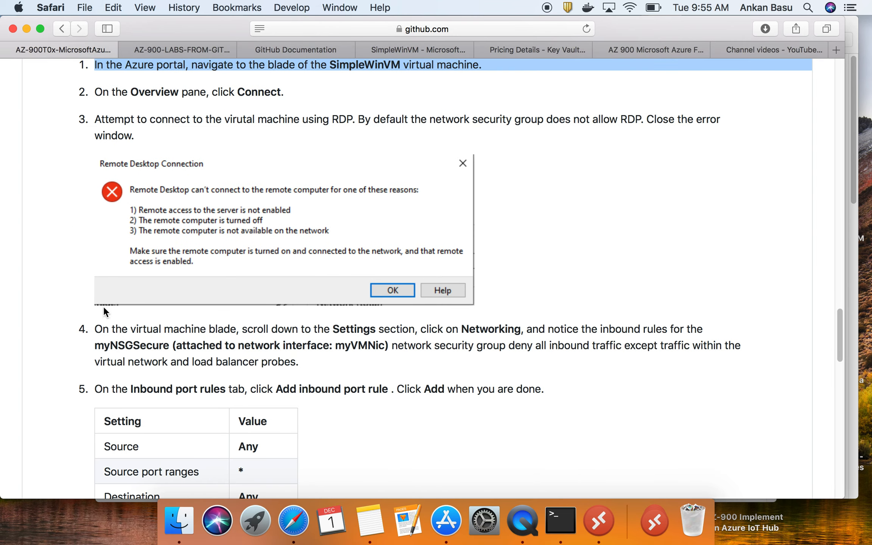
{"action": "double_click", "coordinate": [490, 329]}
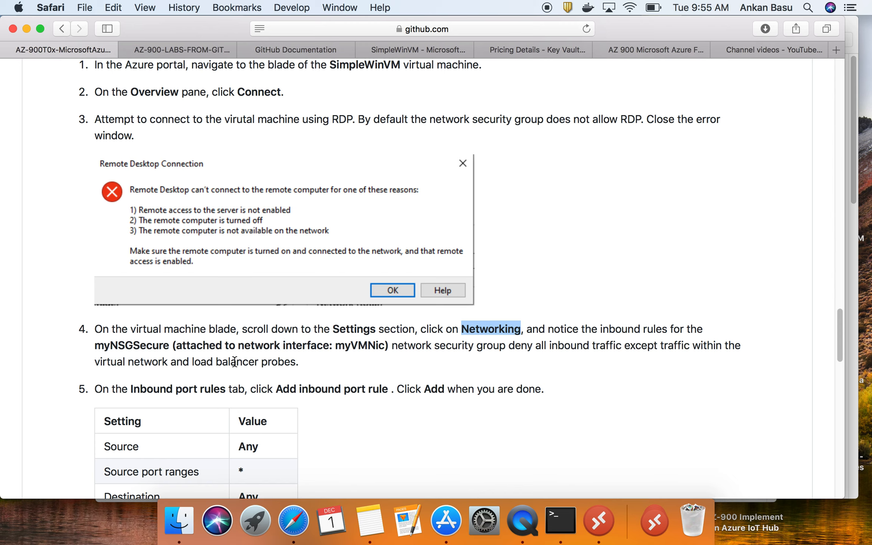
{"action": "scroll", "coordinate": [207, 356], "scroll_direction": "down", "scroll_amount": 1}
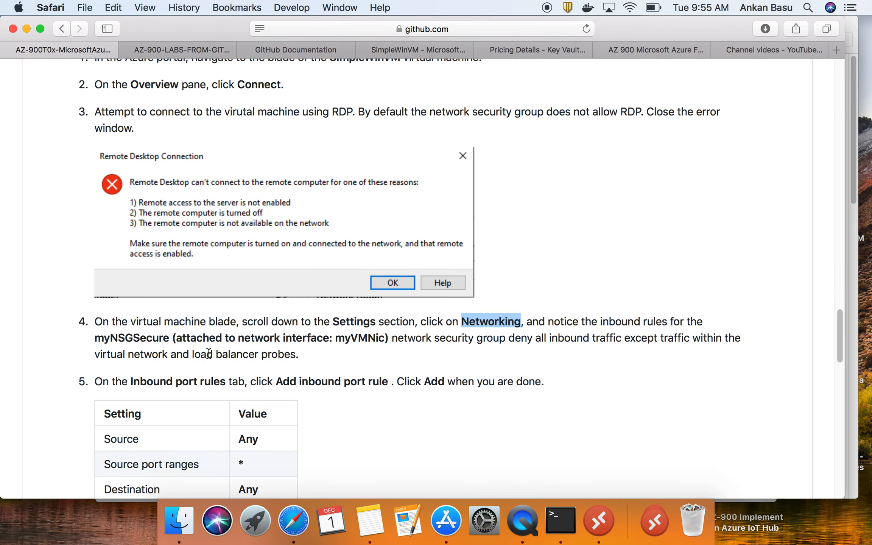
{"action": "left_click", "coordinate": [178, 381]}
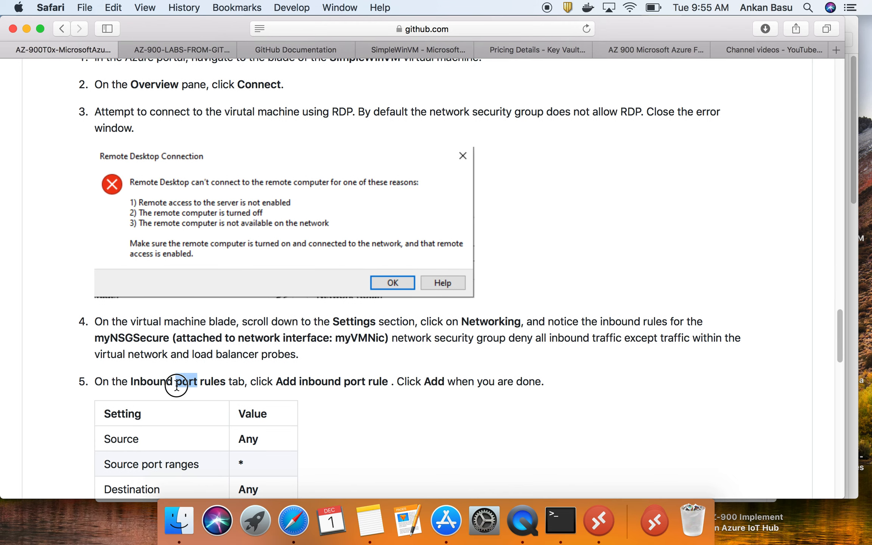
{"action": "triple_click", "coordinate": [349, 381]}
{"action": "scroll", "coordinate": [350, 382], "scroll_direction": "down", "scroll_amount": 6}
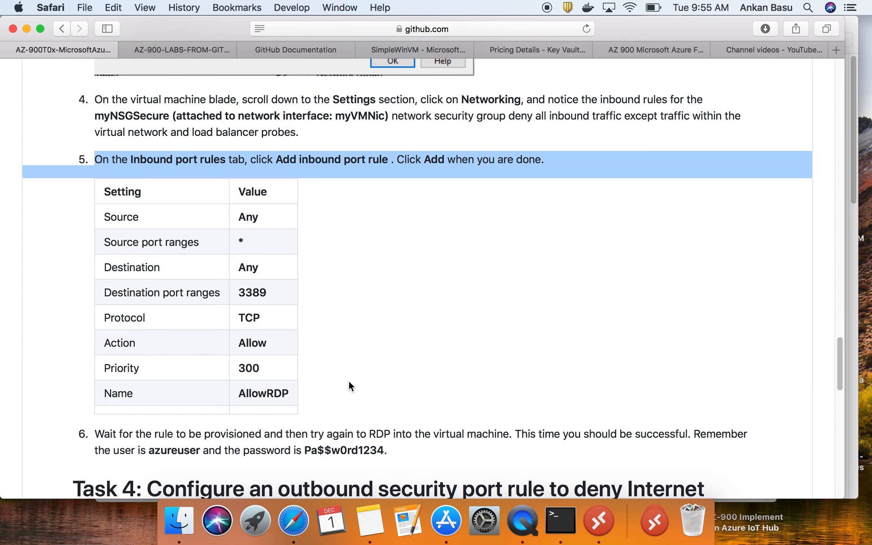
- Return to SimpleWinVM in the portal, open its networking settings, and review the inbound and outbound port rules
{"action": "left_click", "coordinate": [417, 49]}
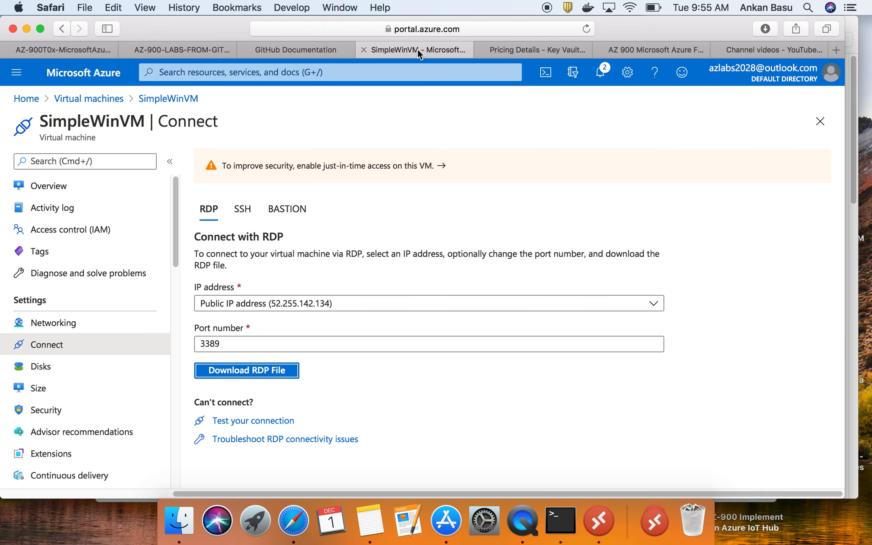
{"action": "left_click", "coordinate": [65, 328]}
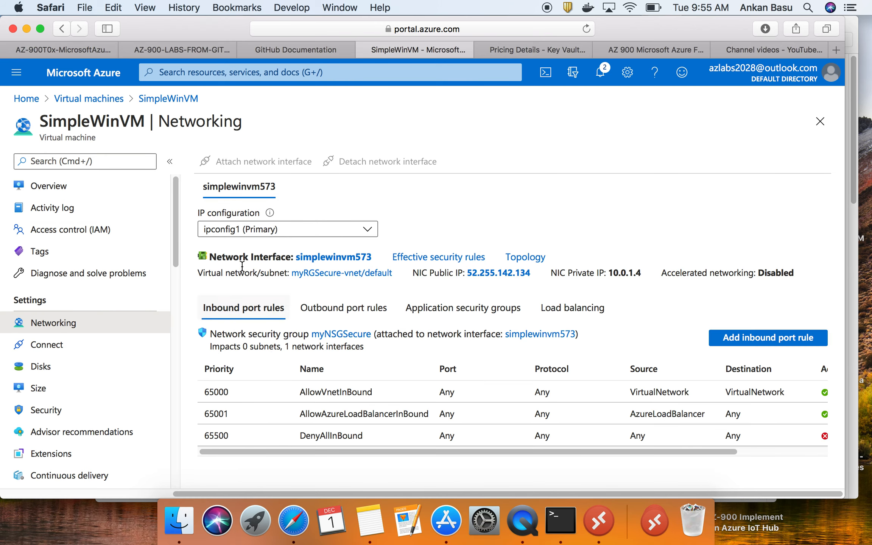
{"action": "left_click", "coordinate": [242, 310]}
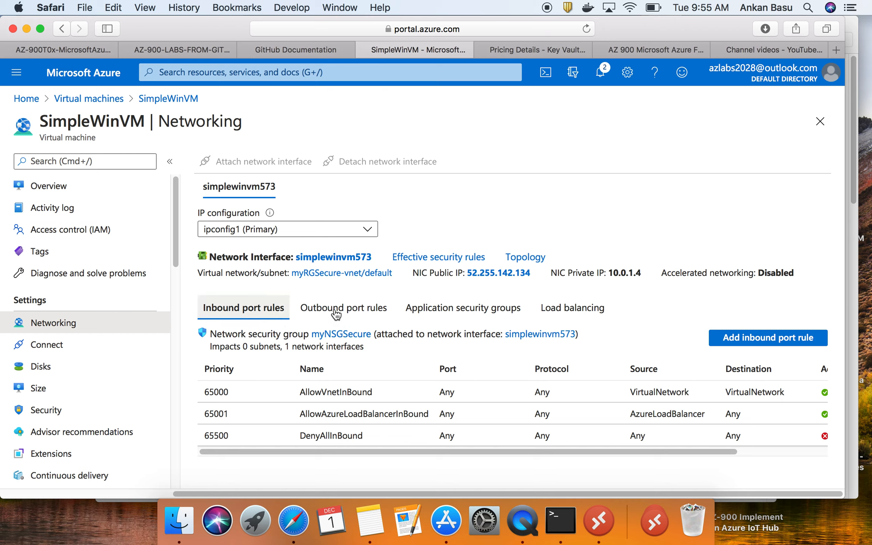
{"action": "left_click", "coordinate": [356, 309]}
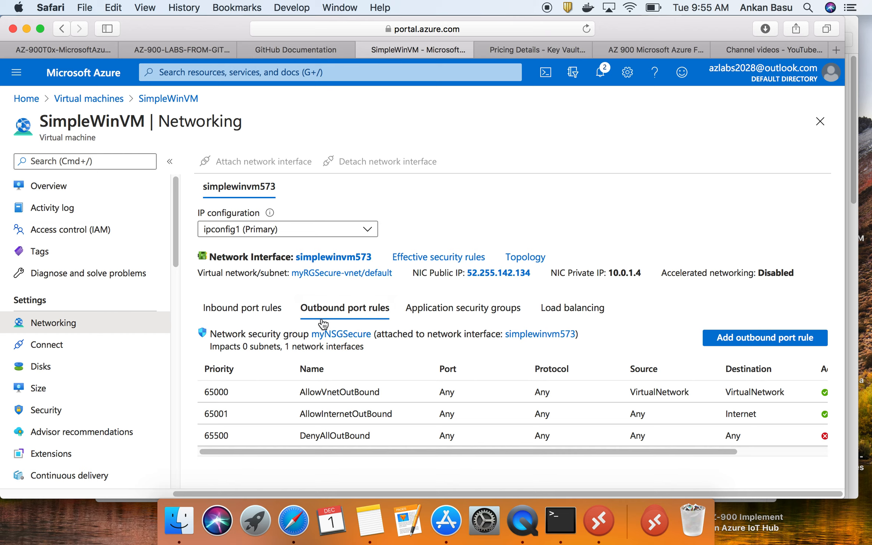
{"action": "left_click", "coordinate": [246, 311]}
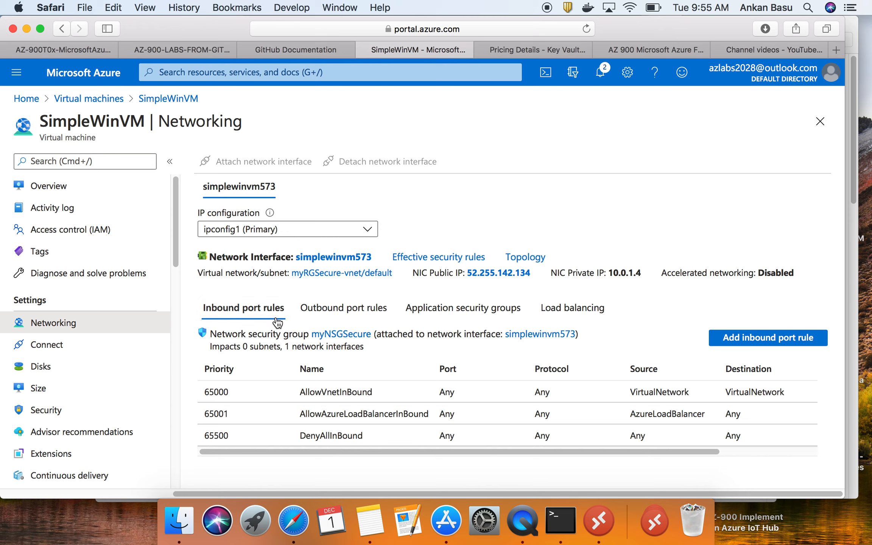
- Start a new inbound port rule for myNSGSecure with destination Any and destination port range 3389
{"action": "left_click", "coordinate": [783, 342]}
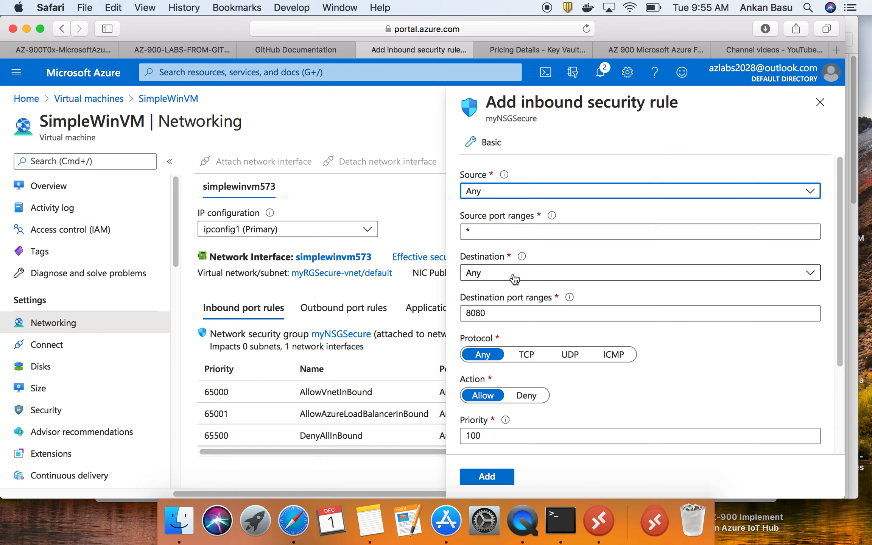
{"action": "left_click_drag", "start_coordinate": [510, 315], "coordinate": [446, 317]}
{"action": "type", "text": "3389"}
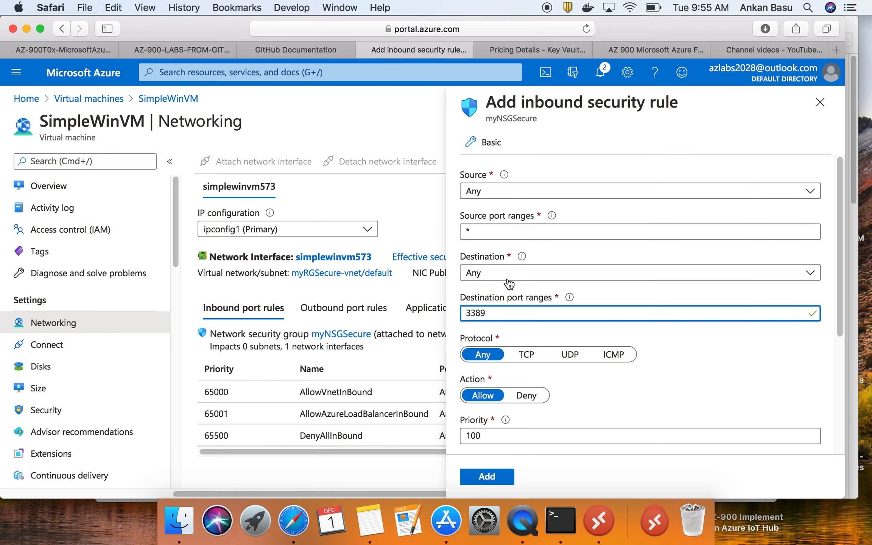
{"action": "left_click", "coordinate": [509, 279]}
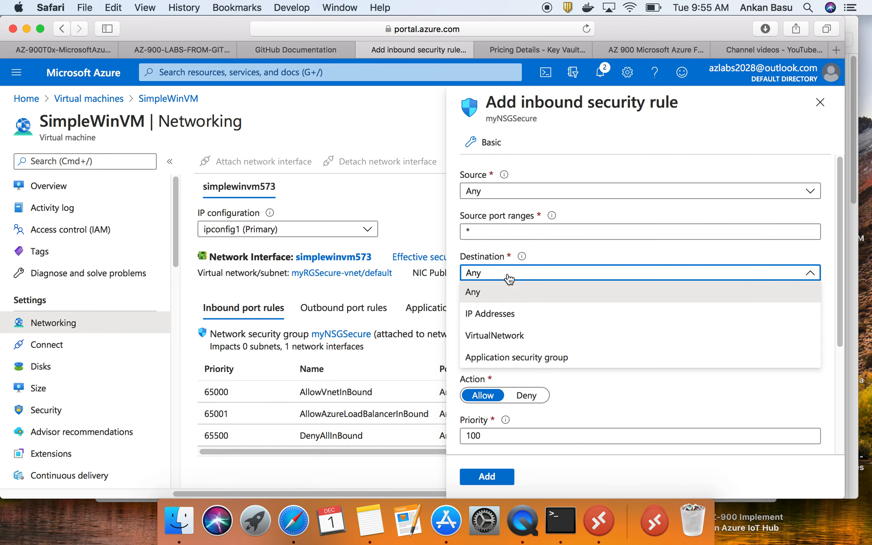
{"action": "left_click", "coordinate": [508, 278]}
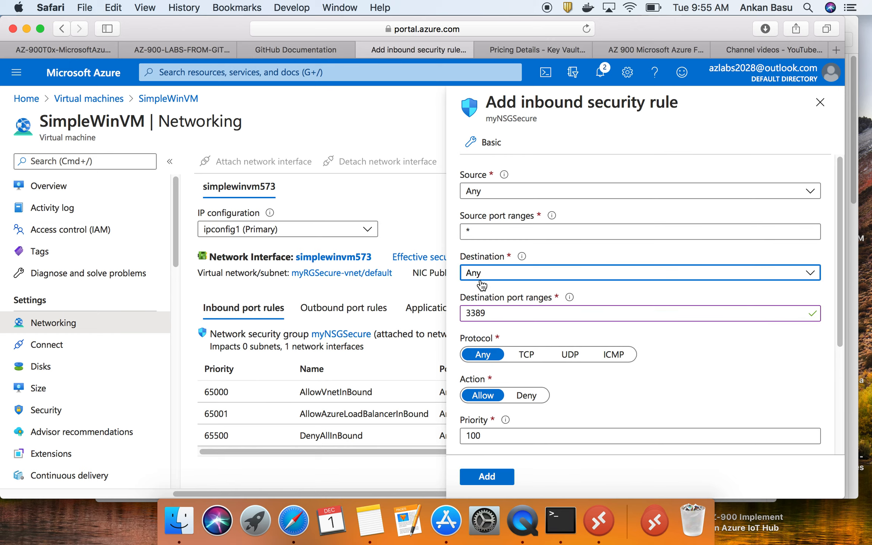
- Check the inbound rule values in the lab's settings table, copy the priority value 300, and return to the rule form
{"action": "left_click", "coordinate": [57, 50]}
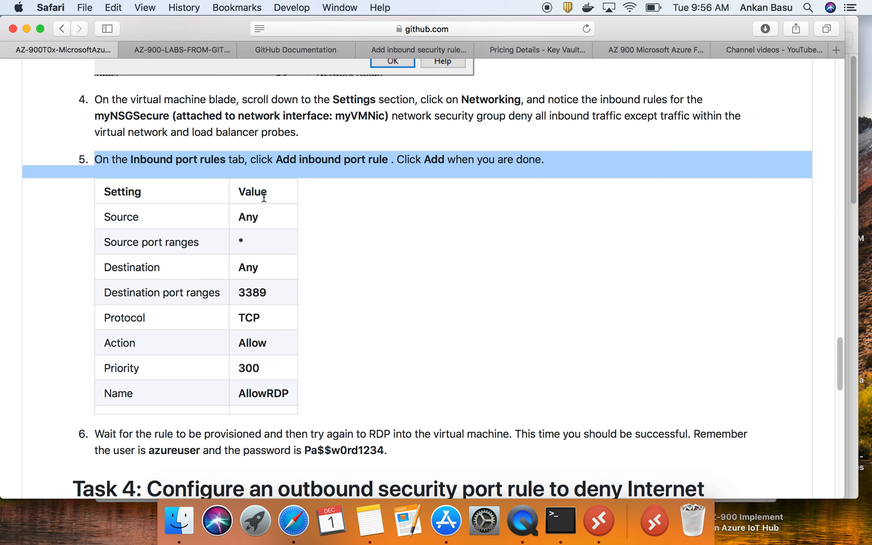
{"action": "left_click", "coordinate": [264, 241]}
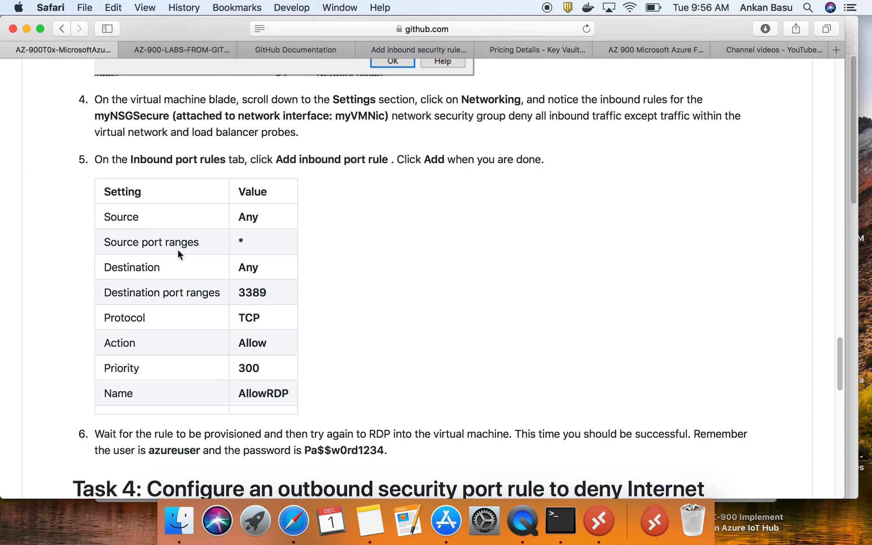
{"action": "left_click", "coordinate": [256, 265]}
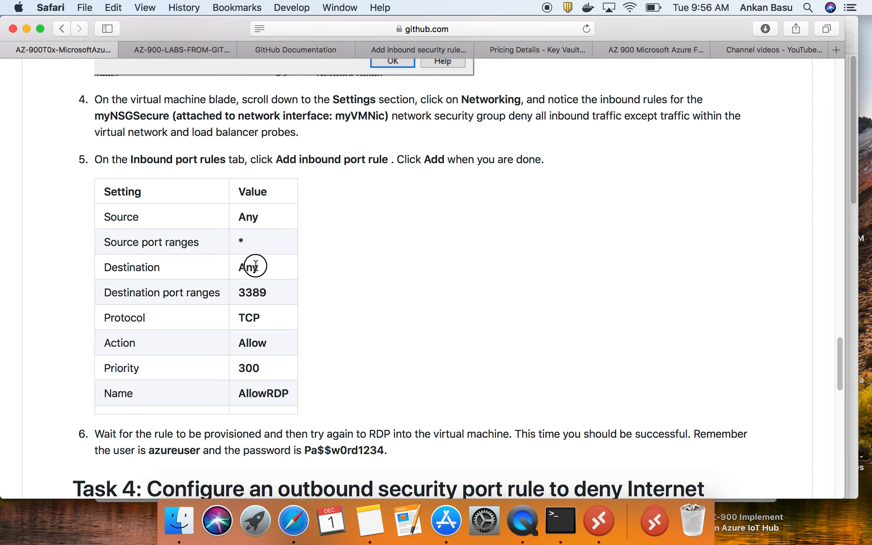
{"action": "double_click", "coordinate": [257, 292]}
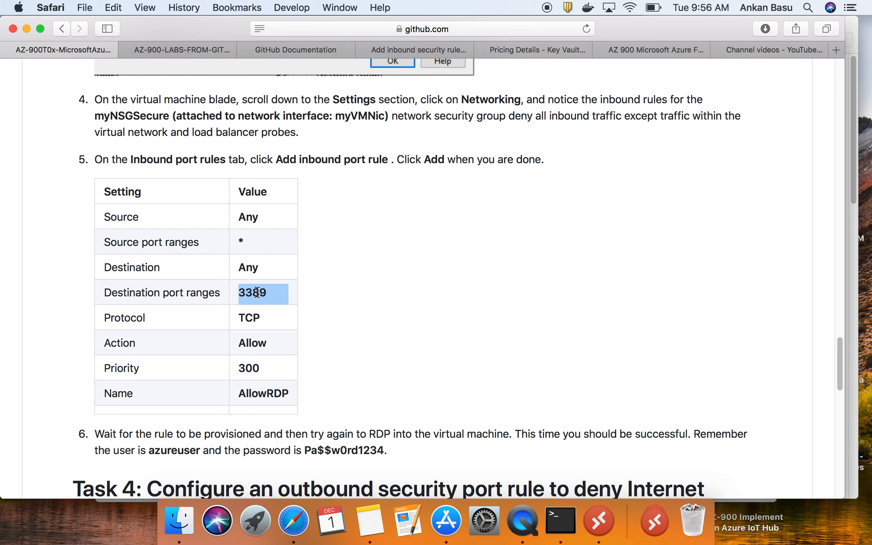
{"action": "double_click", "coordinate": [245, 318]}
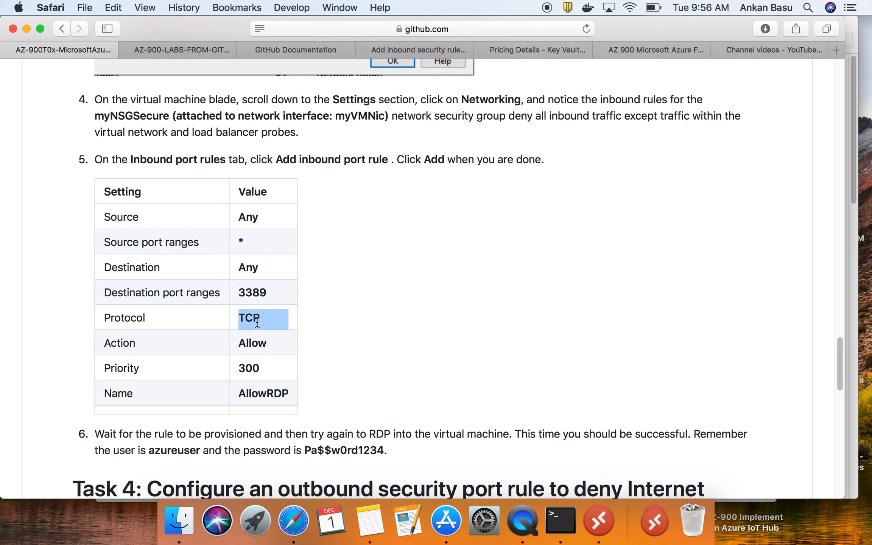
{"action": "double_click", "coordinate": [259, 344]}
{"action": "double_click", "coordinate": [249, 368]}
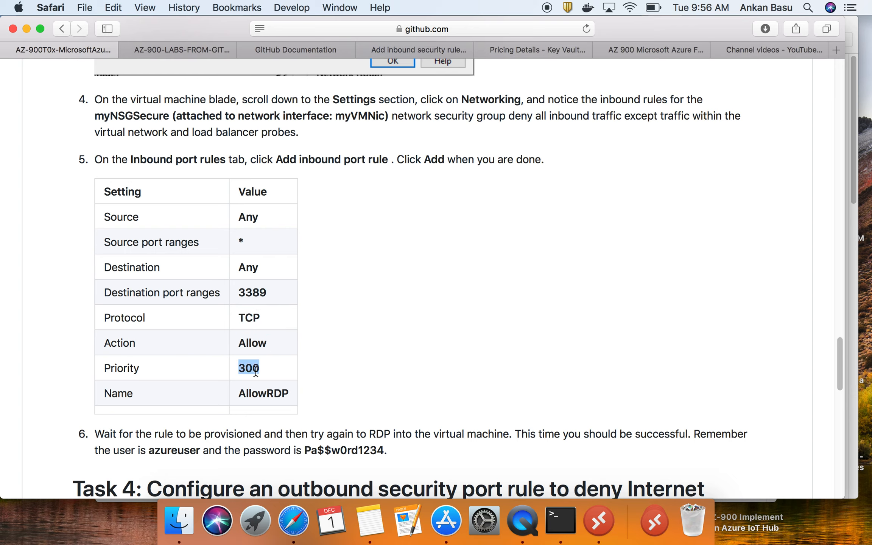
{"action": "right_click", "coordinate": [257, 366]}
{"action": "left_click", "coordinate": [291, 410]}
{"action": "left_click", "coordinate": [438, 49]}
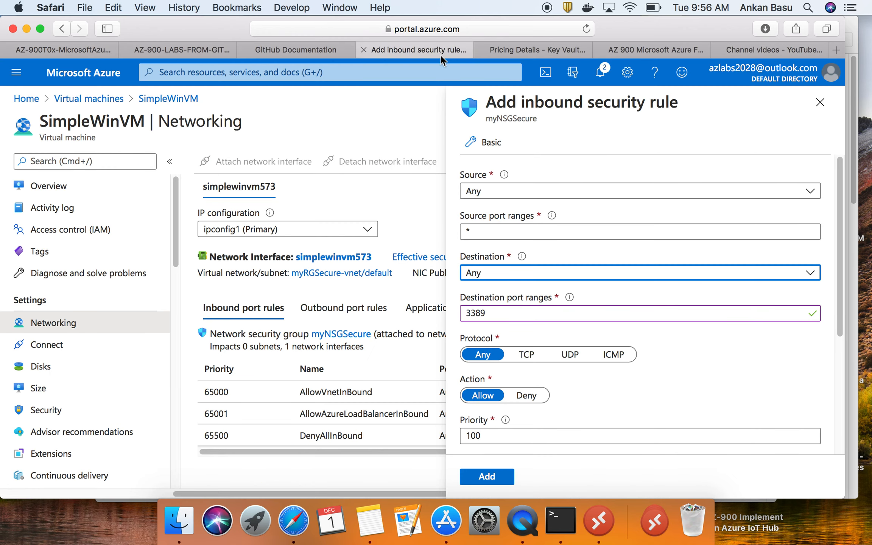
- Set the inbound rule's protocol to TCP and its priority to 300, and read the explanation of rule priority
{"action": "left_click", "coordinate": [531, 360]}
{"action": "left_click_drag", "start_coordinate": [493, 430], "coordinate": [429, 429]}
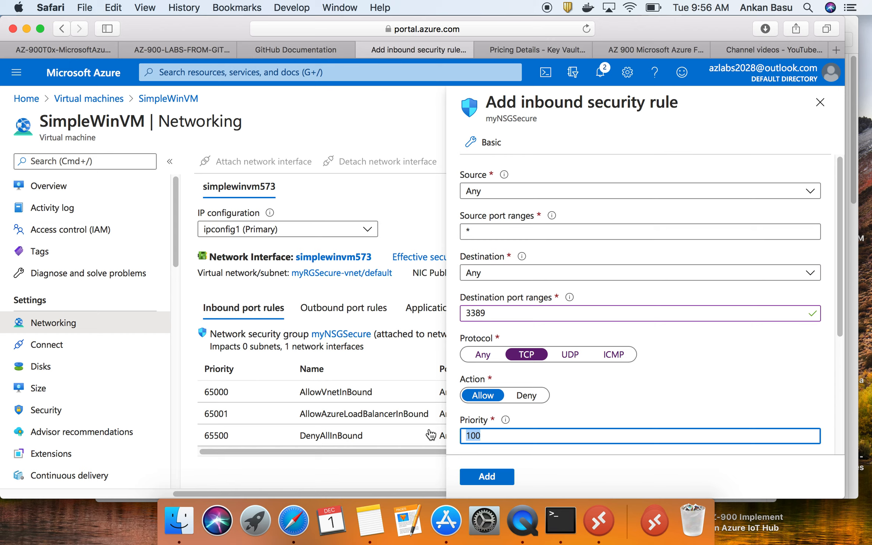
{"action": "type", "text": "300"}
{"action": "mouse_move", "coordinate": [507, 426]}
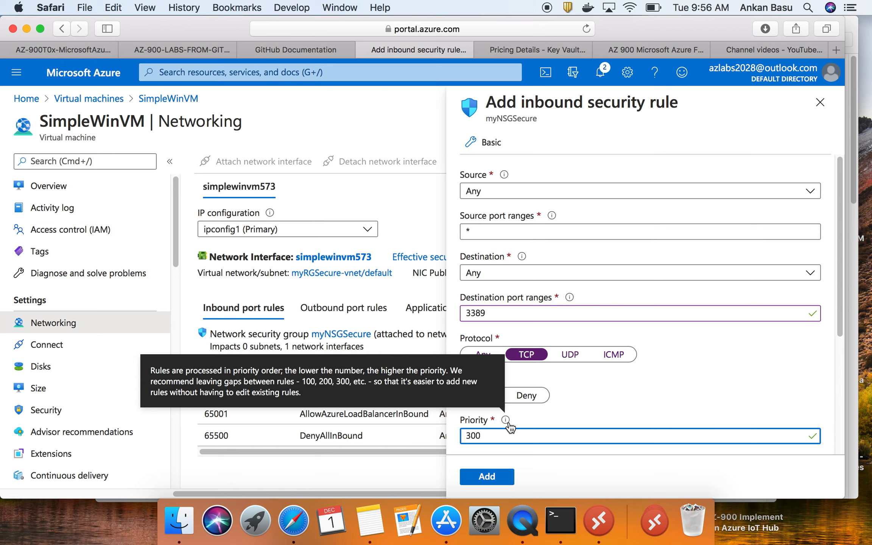
{"action": "left_click", "coordinate": [670, 390]}
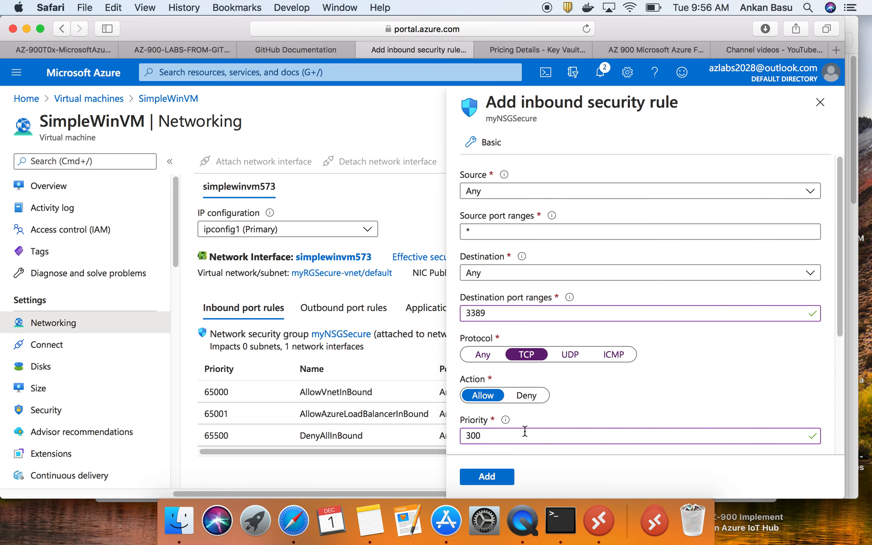
- Copy the rule name AllowRDP from the lab's settings table and use it to replace the inbound rule's default name
{"action": "scroll", "coordinate": [524, 432], "scroll_direction": "down", "scroll_amount": 5}
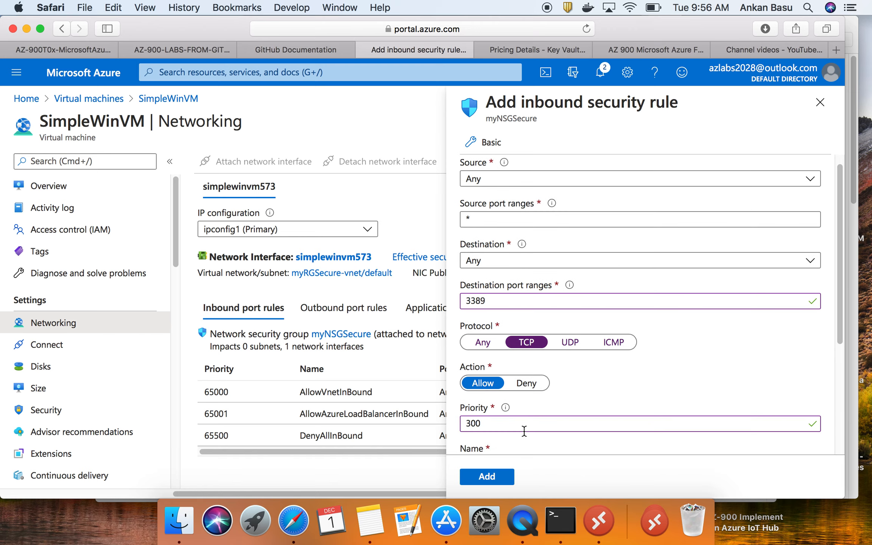
{"action": "left_click", "coordinate": [515, 382]}
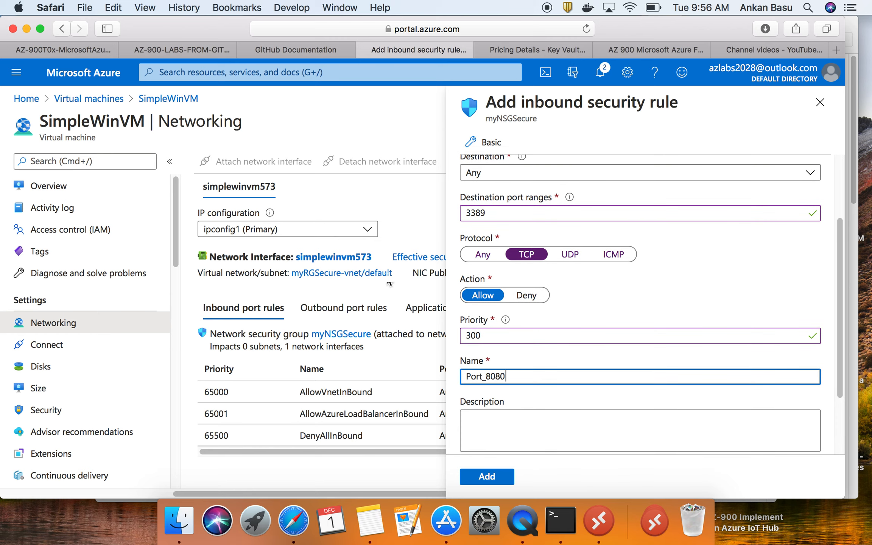
{"action": "left_click", "coordinate": [63, 50]}
{"action": "double_click", "coordinate": [262, 389]}
{"action": "right_click", "coordinate": [262, 389]}
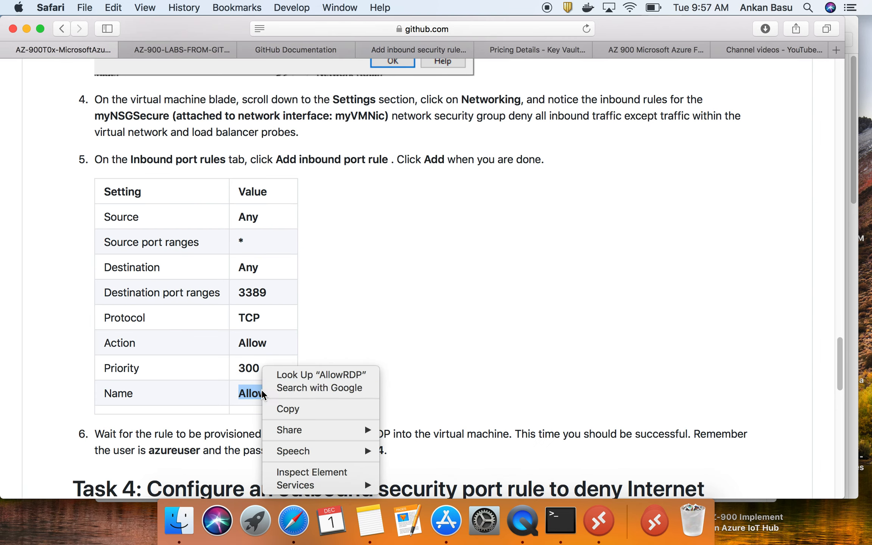
{"action": "left_click", "coordinate": [291, 410]}
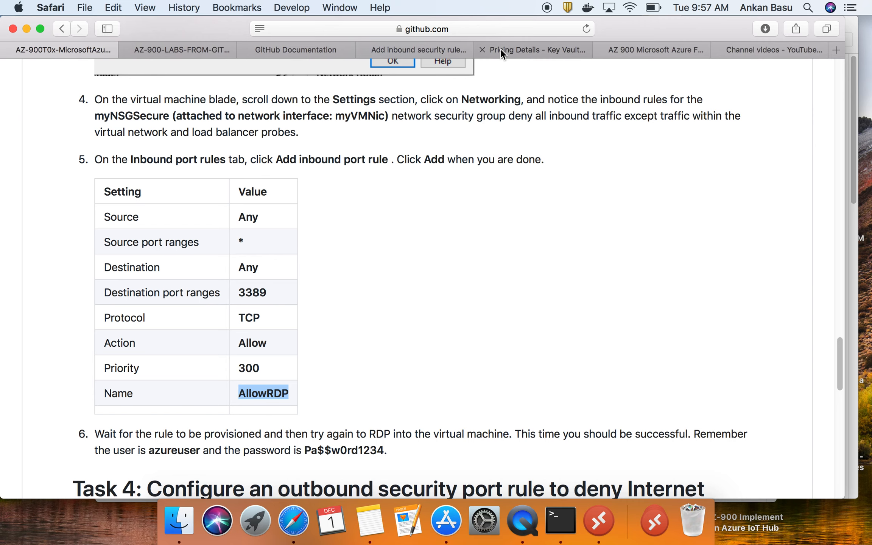
{"action": "left_click", "coordinate": [418, 50]}
{"action": "left_click_drag", "start_coordinate": [505, 377], "coordinate": [435, 373]}
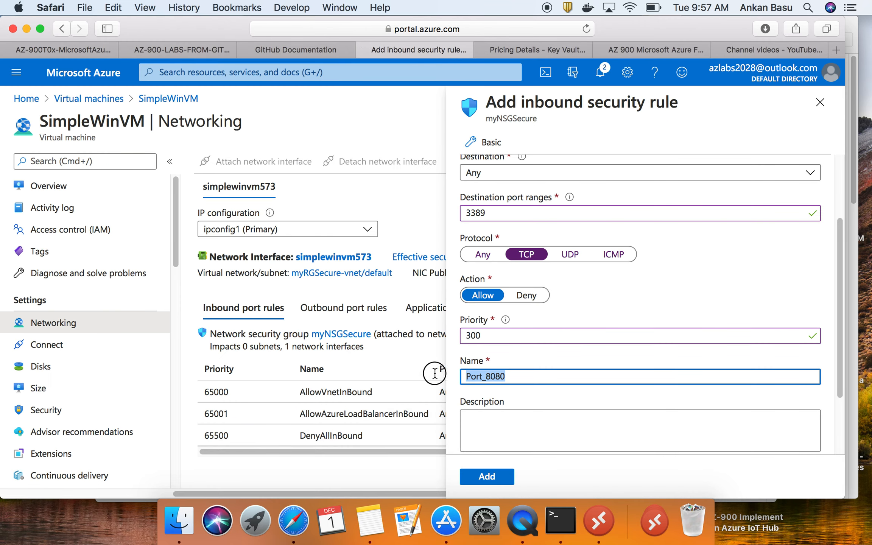
{"action": "key", "text": "super+v"}
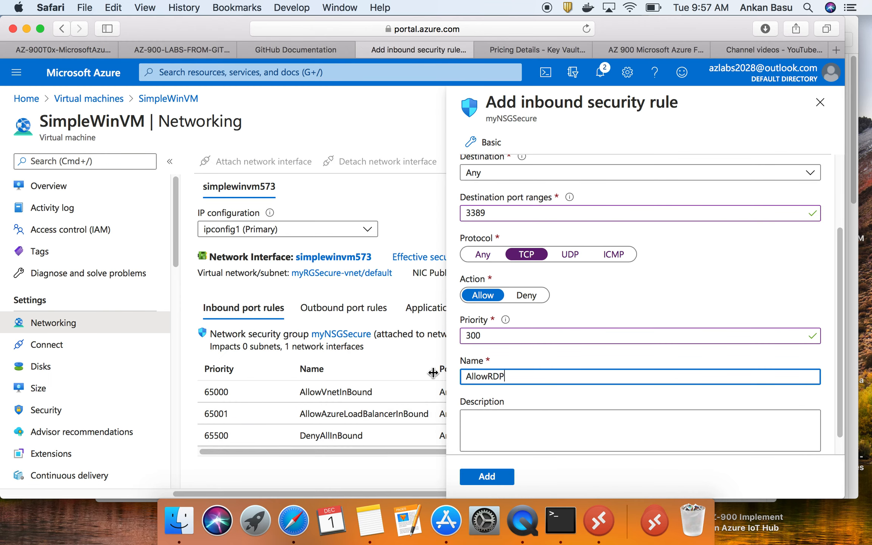
- Add the AllowRDP rule and review its entry across all columns of the inbound port rules list
{"action": "scroll", "coordinate": [492, 416], "scroll_direction": "down", "scroll_amount": 1}
{"action": "left_click", "coordinate": [498, 477]}
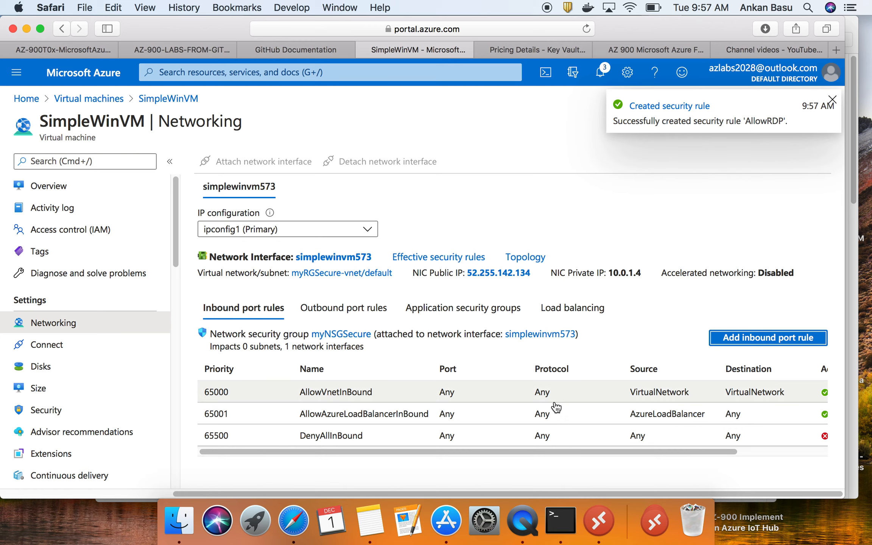
{"action": "left_click", "coordinate": [88, 328]}
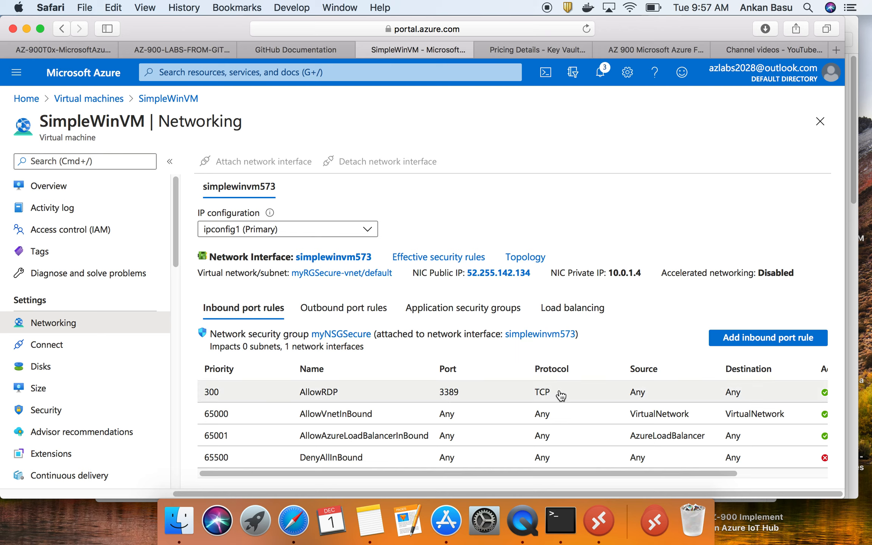
{"action": "left_click_drag", "start_coordinate": [619, 474], "coordinate": [732, 473]}
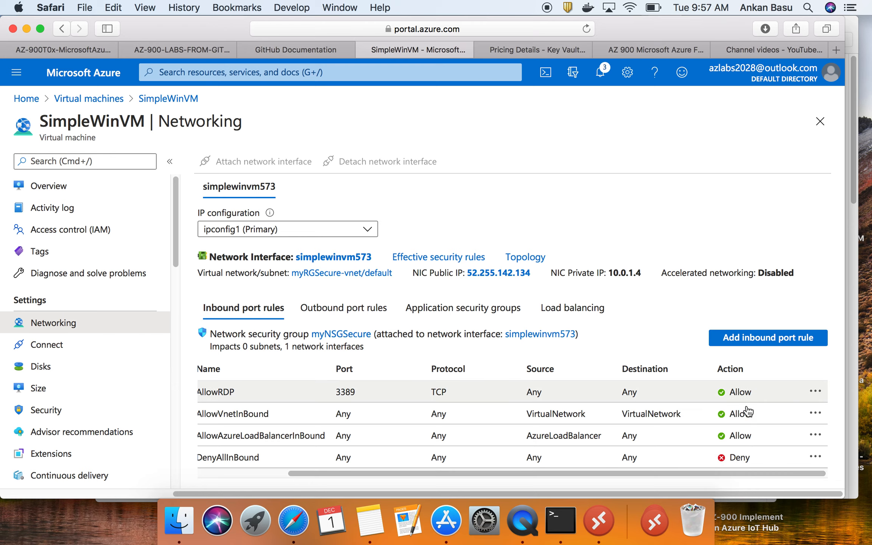
{"action": "scroll", "coordinate": [623, 475], "scroll_direction": "left", "scroll_amount": 5}
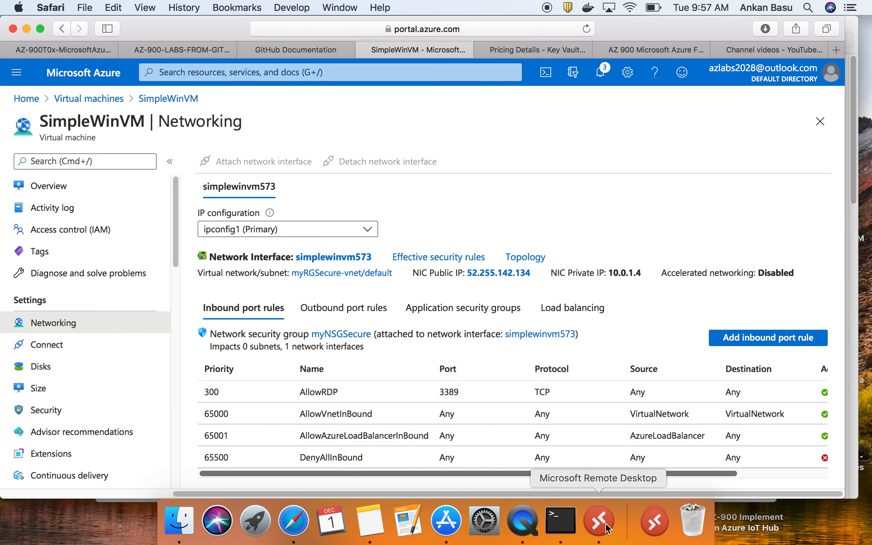
- Switch to Microsoft Remote Desktop, dismiss the earlier connection error, and start the connection to SimpleWinVM again
{"action": "left_click", "coordinate": [654, 524]}
{"action": "left_click", "coordinate": [660, 475]}
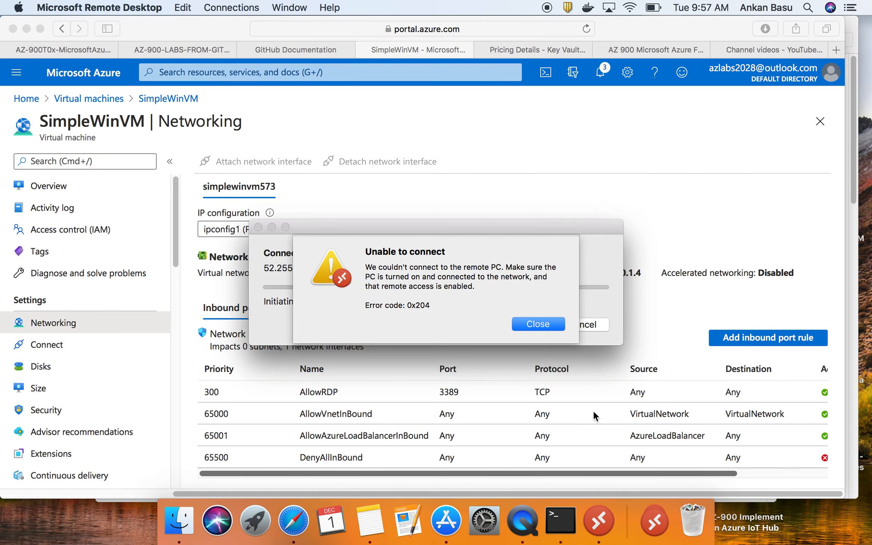
{"action": "left_click", "coordinate": [542, 325]}
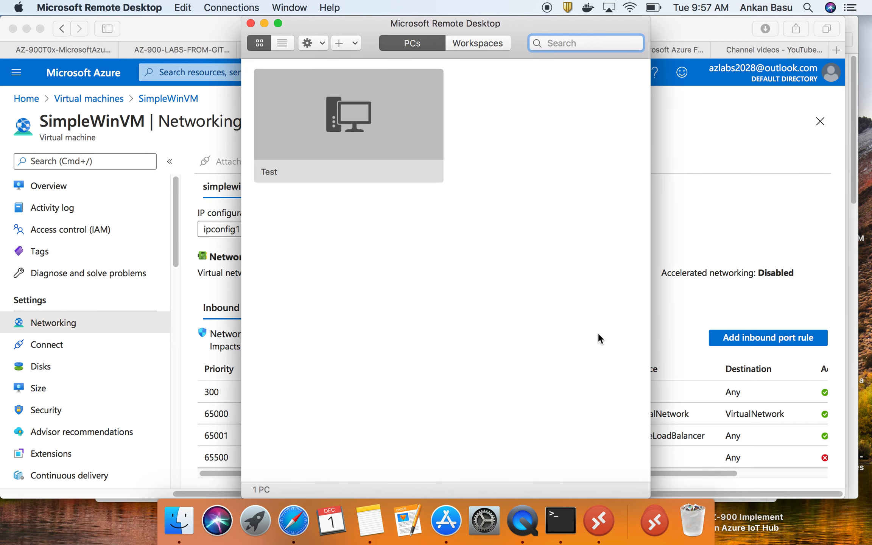
{"action": "left_click", "coordinate": [659, 523]}
{"action": "left_click", "coordinate": [656, 469]}
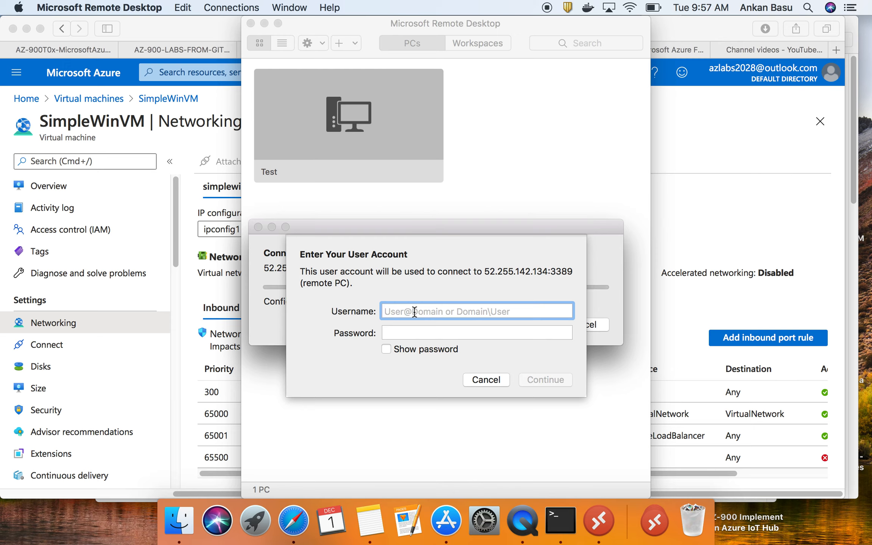
- Sign in to the remote PC as student with the account password and accept the unverified certificate
{"action": "type", "text": "student"}
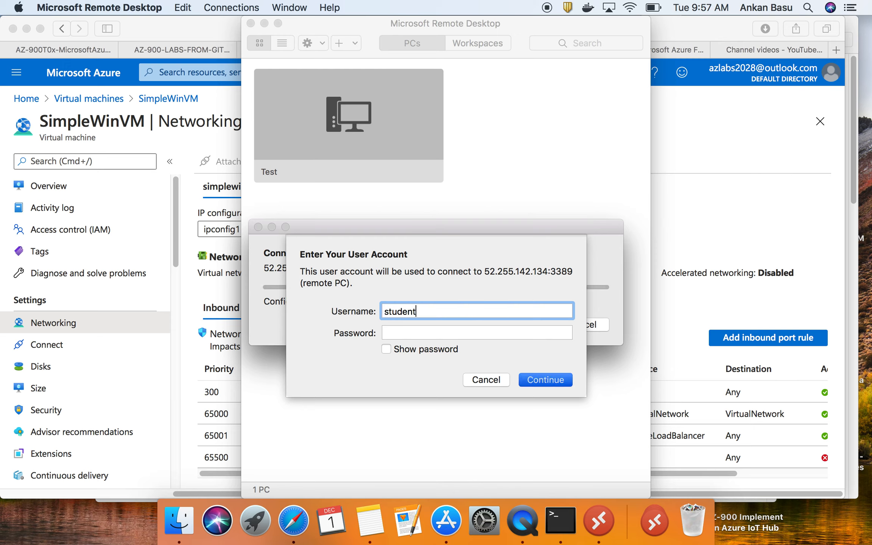
{"action": "key", "text": "Tab"}
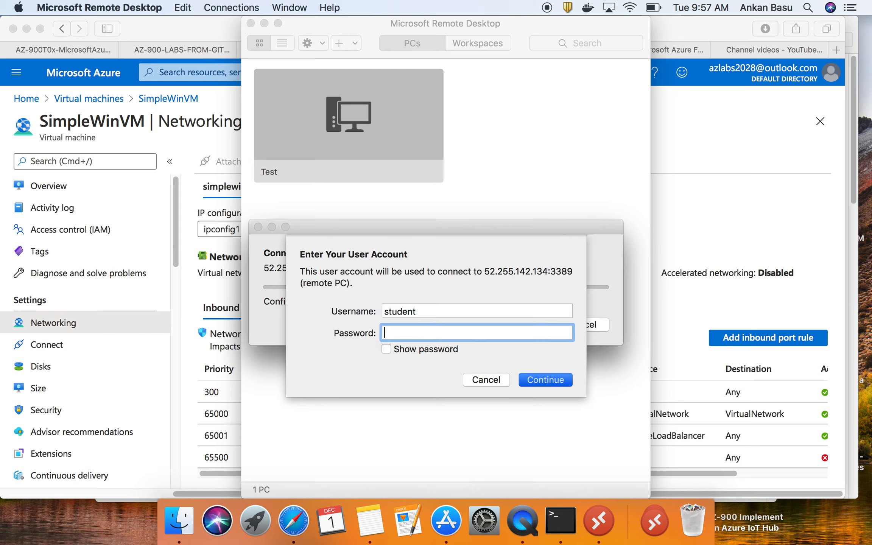
{"action": "type", "text": "••••••••••••••"}
{"action": "key", "text": "Return"}
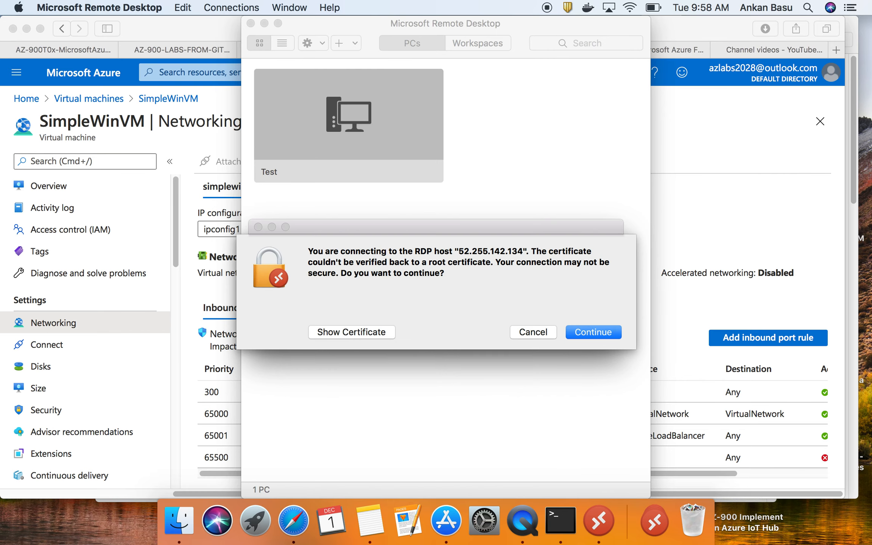
{"action": "left_click", "coordinate": [591, 333]}
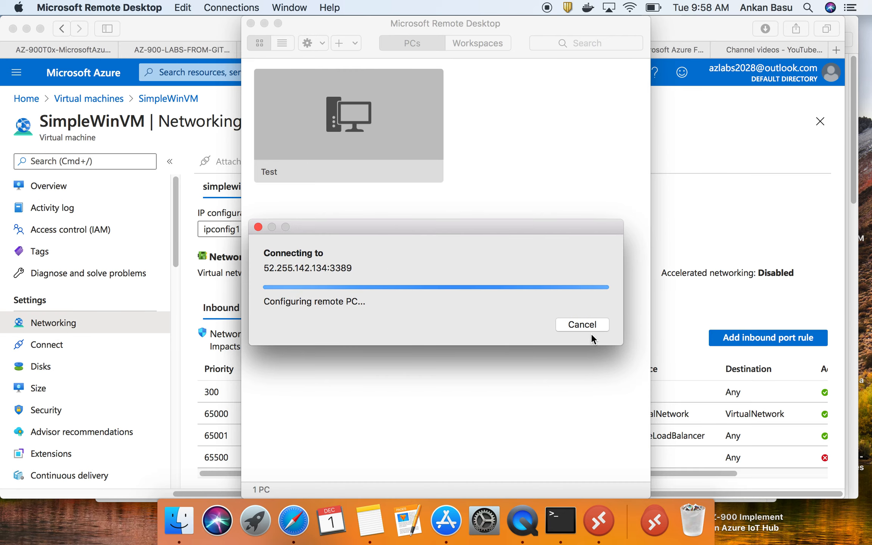
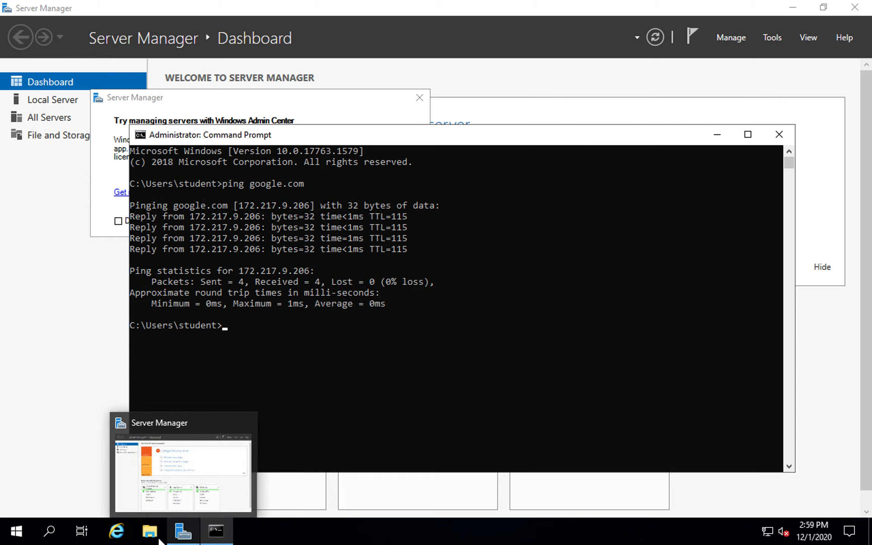
- Set up Internet Explorer on the VM with the recommended settings and browse to google.com, dismissing the security prompts
{"action": "left_click", "coordinate": [118, 537]}
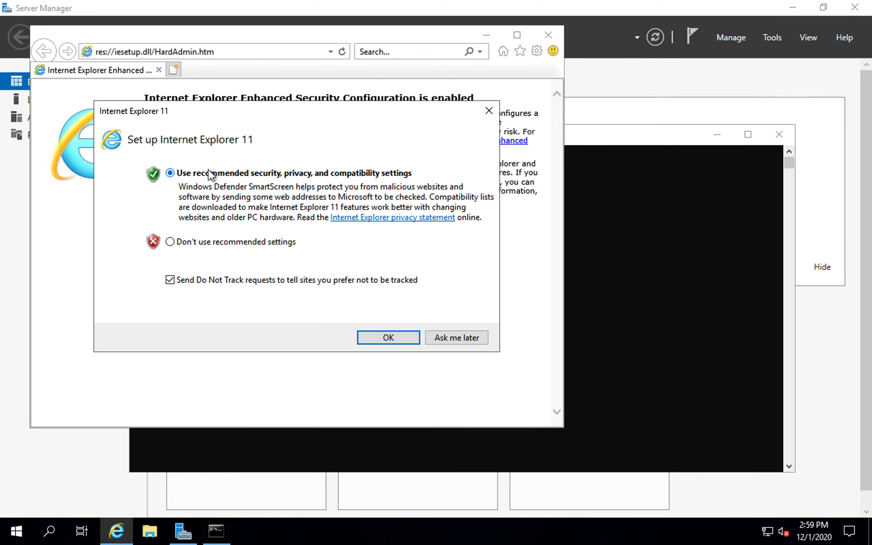
{"action": "left_click", "coordinate": [385, 336]}
{"action": "left_click", "coordinate": [254, 51]}
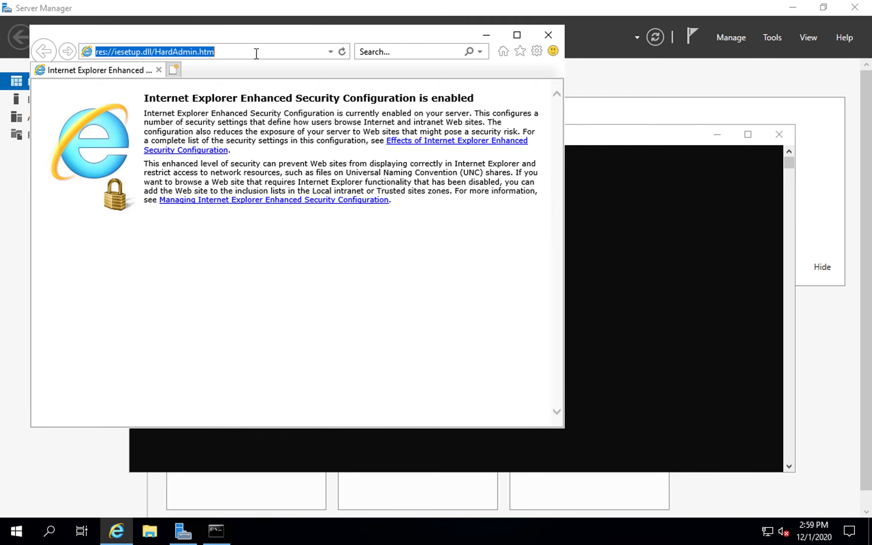
{"action": "type", "text": "ggl"}
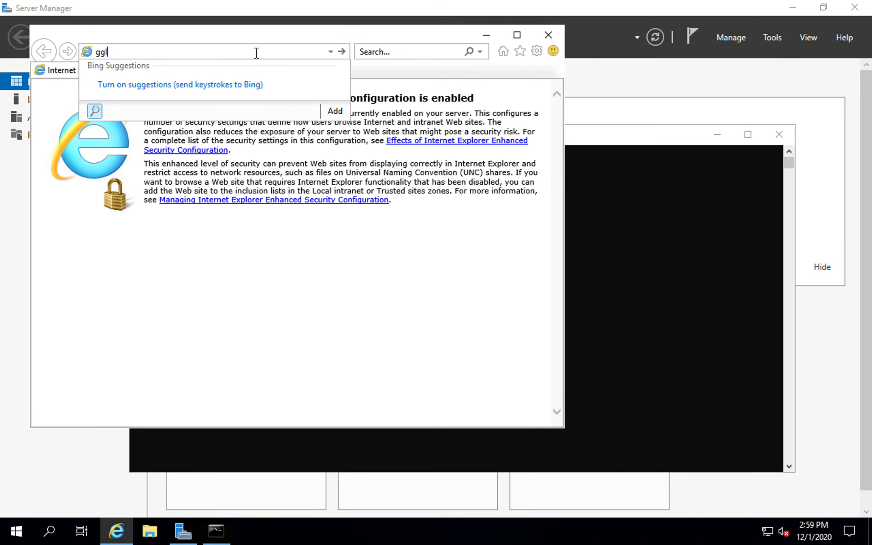
{"action": "key", "text": "BackSpace"}
{"action": "key", "text": "BackSpace"}
{"action": "key", "text": "BackSpace"}
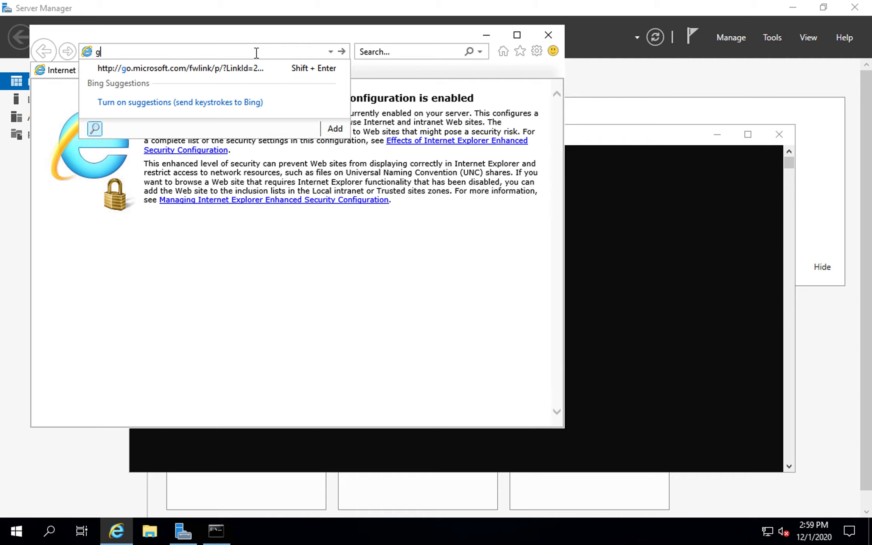
{"action": "type", "text": "google.com"}
{"action": "key", "text": "Return"}
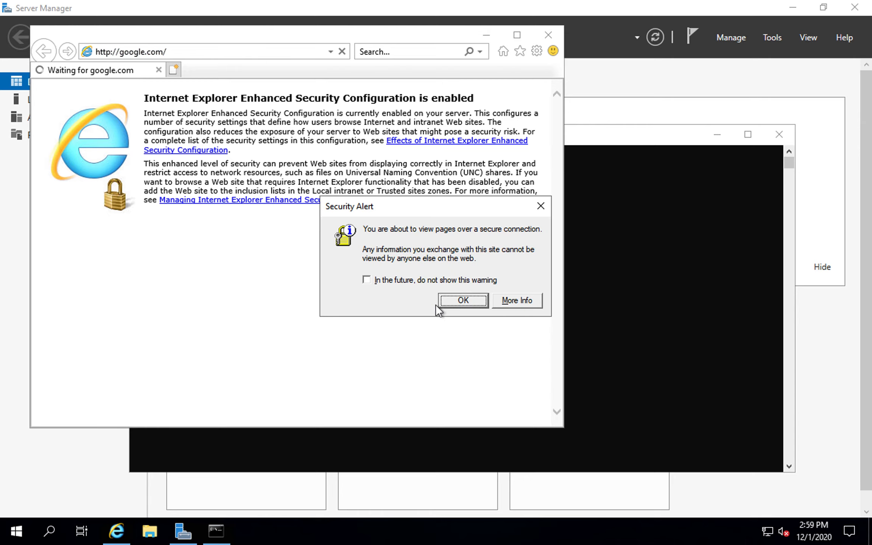
{"action": "left_click", "coordinate": [463, 299]}
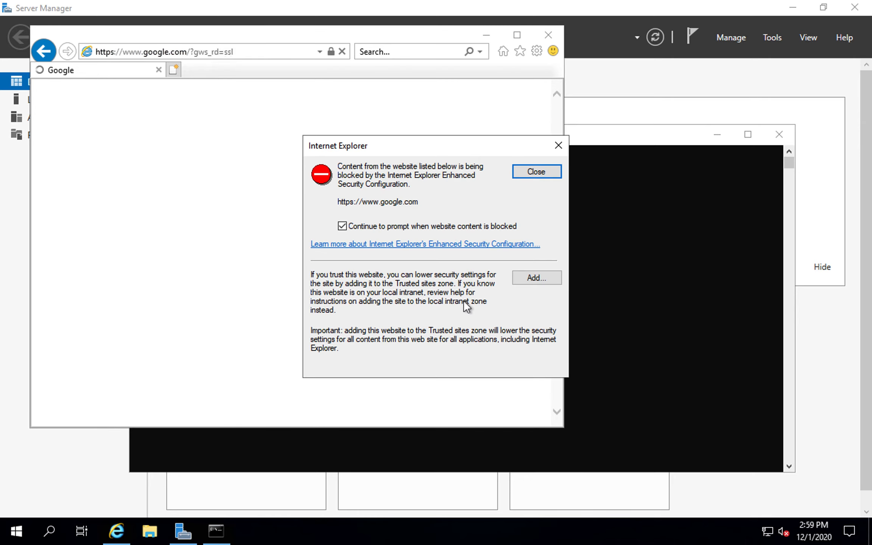
{"action": "left_click", "coordinate": [539, 174]}
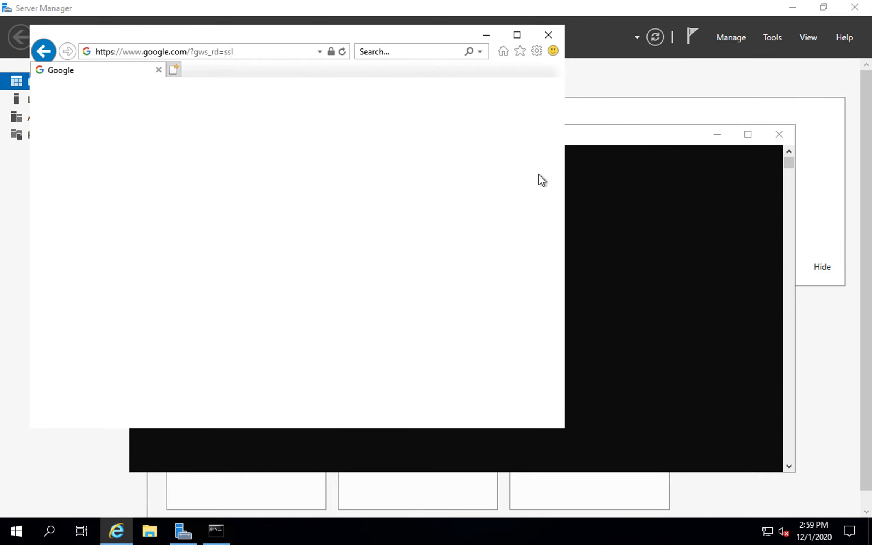
- Minimize the Internet Explorer, Command Prompt and Server Manager windows on the VM
{"action": "left_click", "coordinate": [489, 34]}
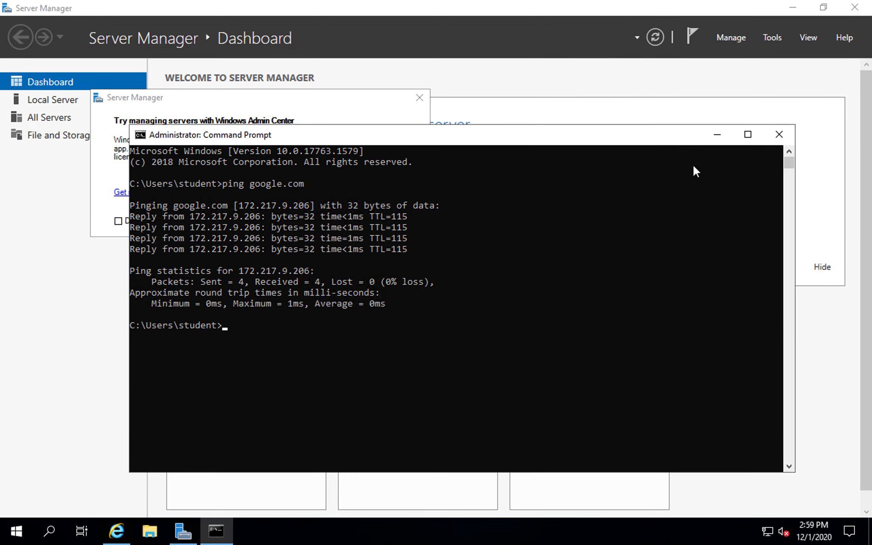
{"action": "left_click", "coordinate": [717, 136]}
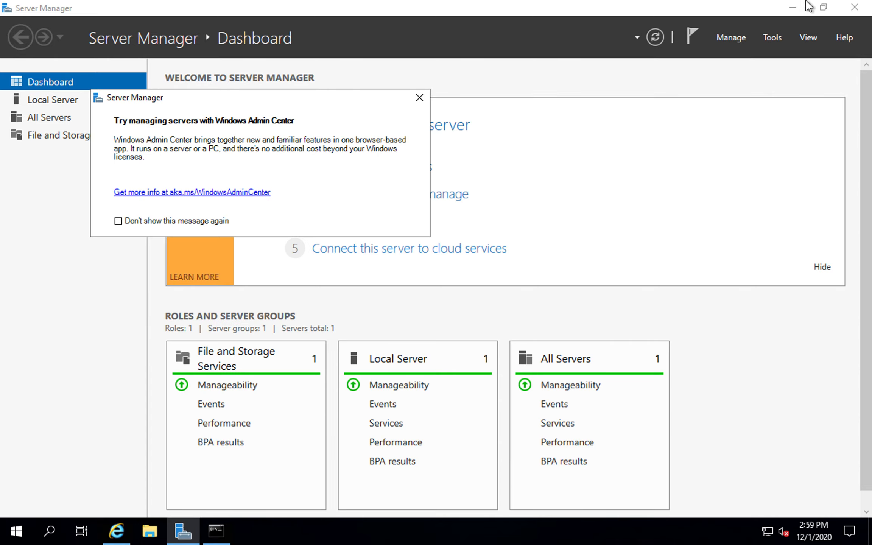
{"action": "left_click", "coordinate": [793, 9]}
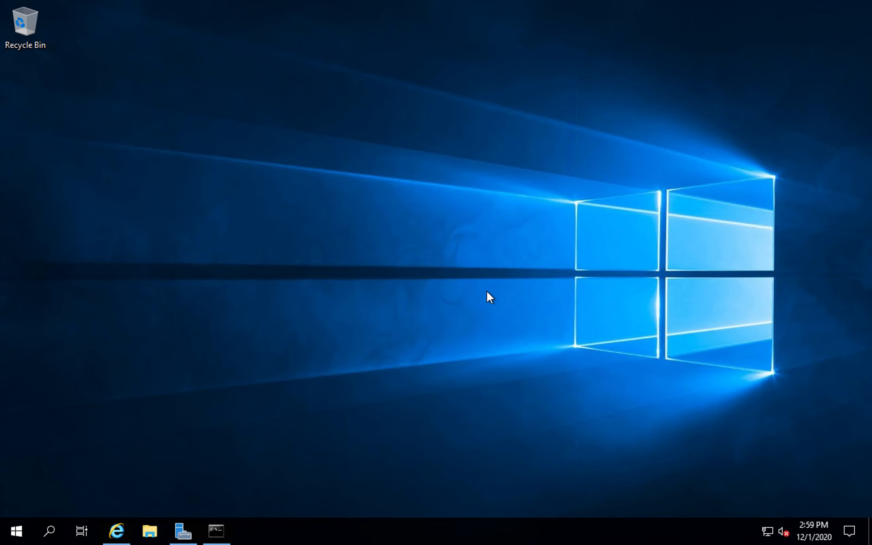
- Switch to the lab instructions in Safari and read the Task 4 steps on denying outbound Internet access, up to the AllowInternetOutbound rule
{"action": "key", "text": "super+Tab"}
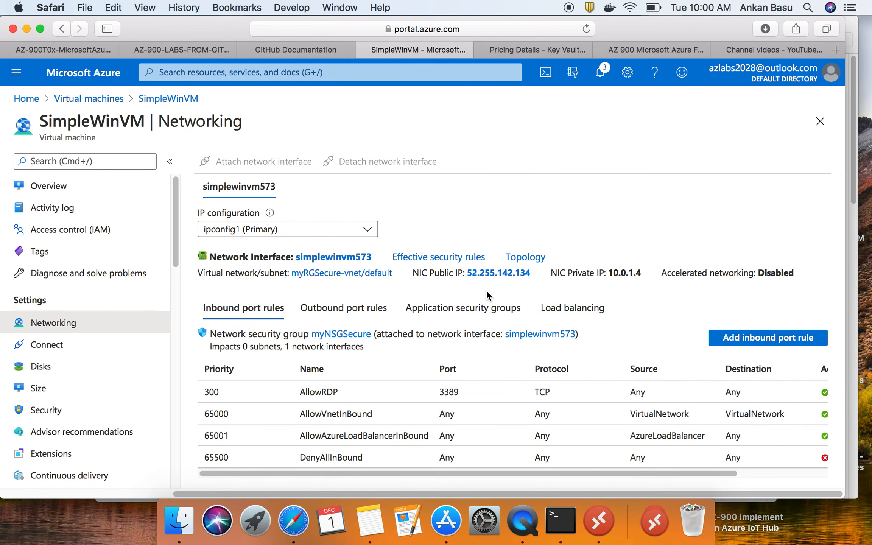
{"action": "left_click", "coordinate": [82, 53]}
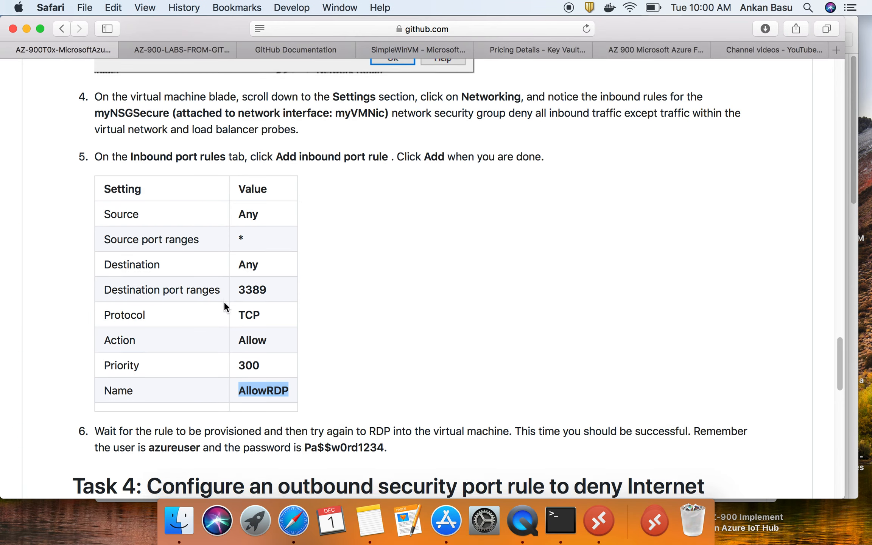
{"action": "scroll", "coordinate": [223, 303], "scroll_direction": "down", "scroll_amount": 4}
{"action": "scroll", "coordinate": [225, 307], "scroll_direction": "down", "scroll_amount": 8}
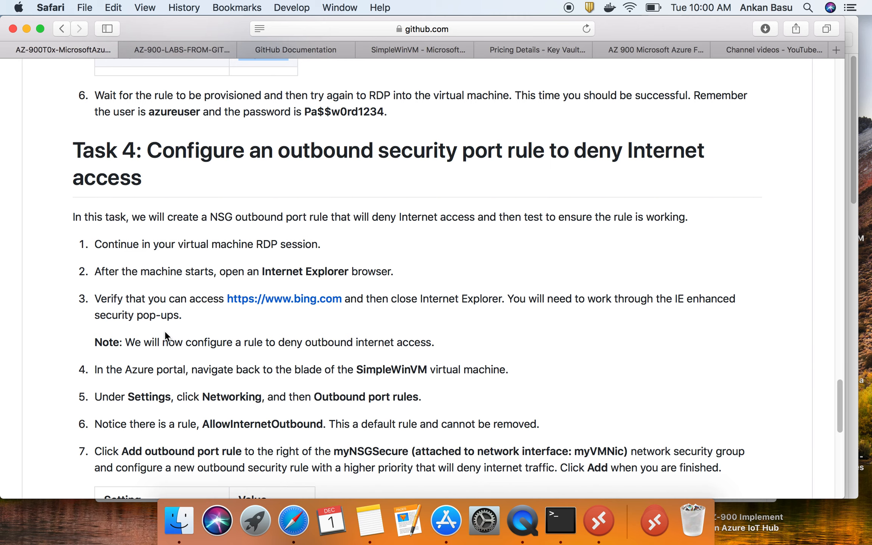
{"action": "triple_click", "coordinate": [244, 272]}
{"action": "scroll", "coordinate": [270, 280], "scroll_direction": "down", "scroll_amount": 1}
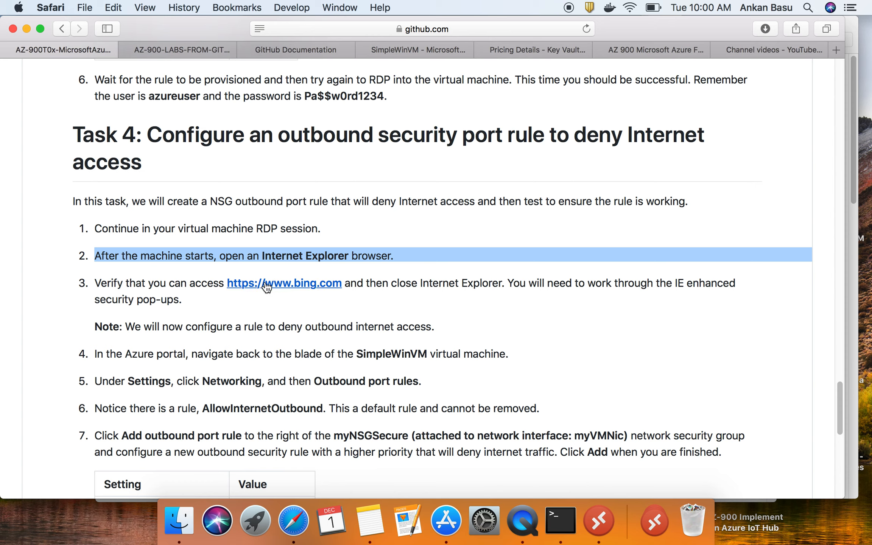
{"action": "scroll", "coordinate": [327, 292], "scroll_direction": "down", "scroll_amount": 3}
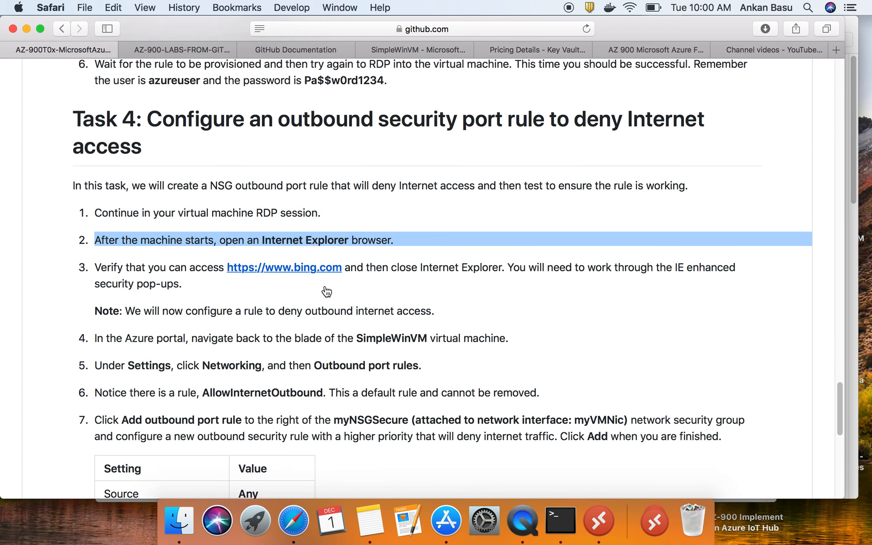
{"action": "scroll", "coordinate": [324, 286], "scroll_direction": "down", "scroll_amount": 1}
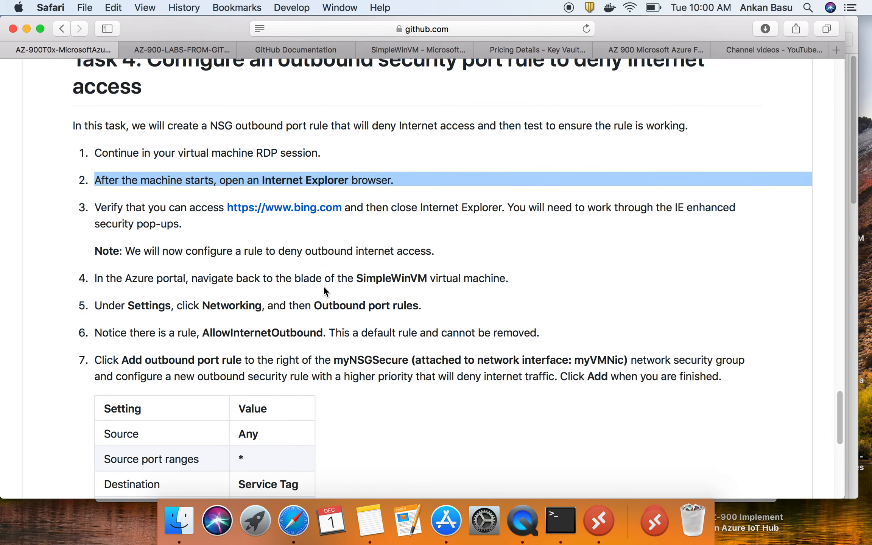
{"action": "left_click", "coordinate": [355, 307]}
{"action": "triple_click", "coordinate": [354, 307]}
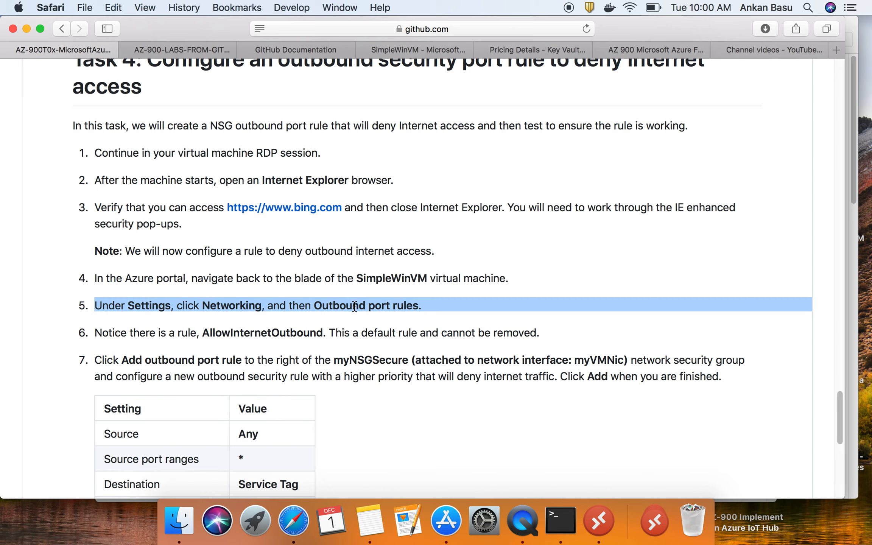
{"action": "scroll", "coordinate": [354, 308], "scroll_direction": "down", "scroll_amount": 4}
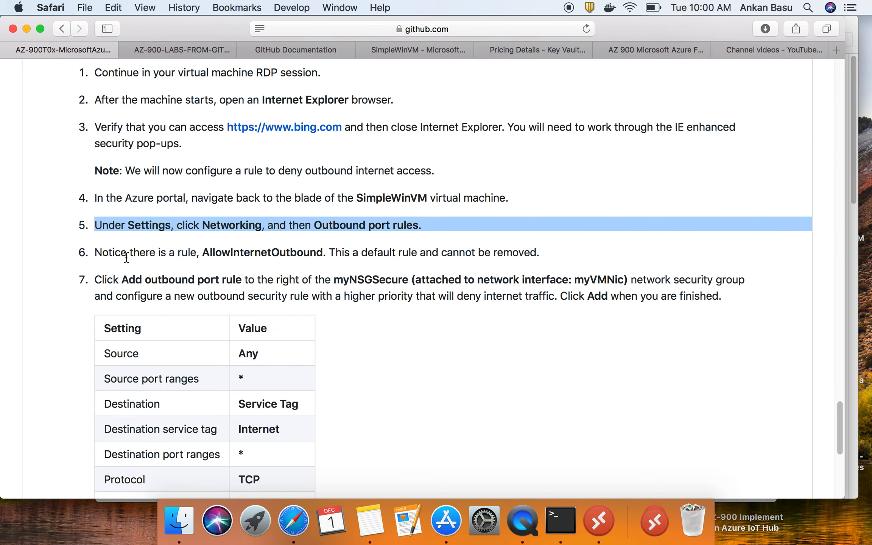
{"action": "triple_click", "coordinate": [251, 253]}
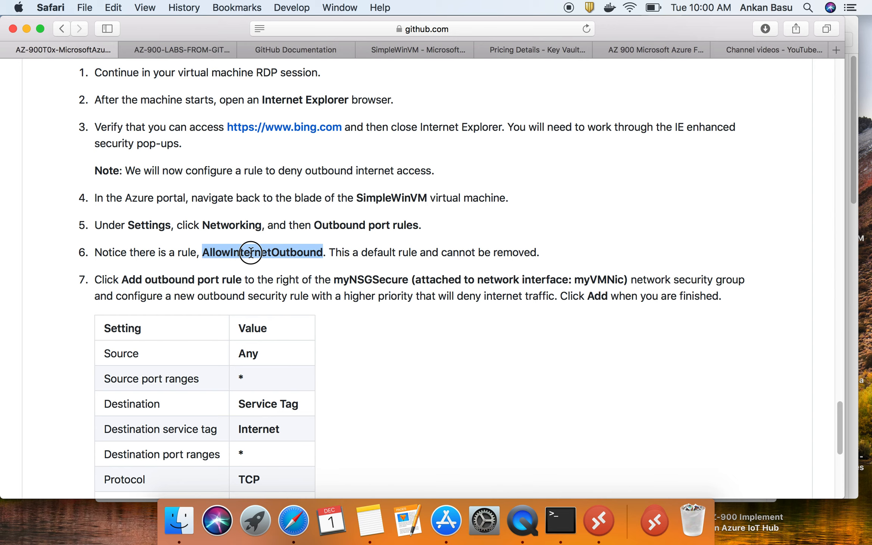
- Return to SimpleWinVM's networking page in the Azure portal and examine the outbound port rules of myNSGSecure
{"action": "key", "text": "super+Tab"}
{"action": "key", "text": "super+Tab"}
{"action": "left_click", "coordinate": [411, 51]}
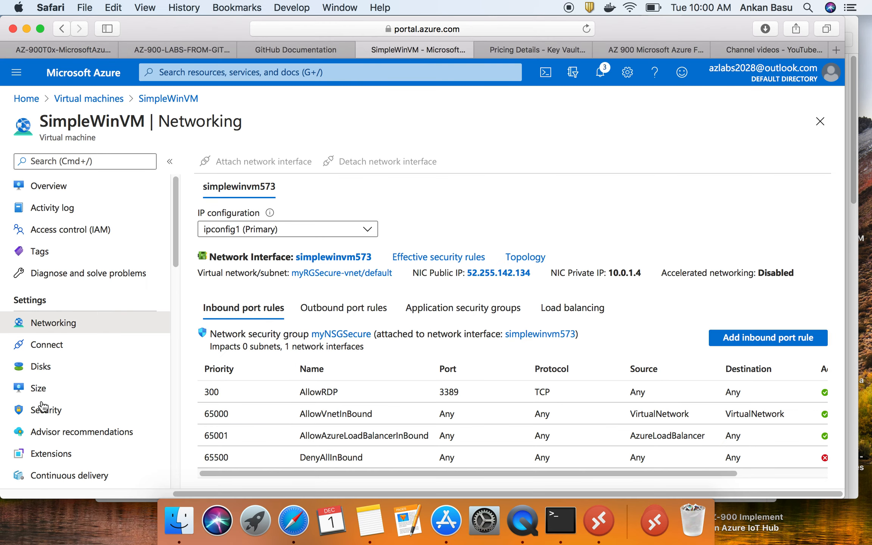
{"action": "left_click", "coordinate": [349, 316]}
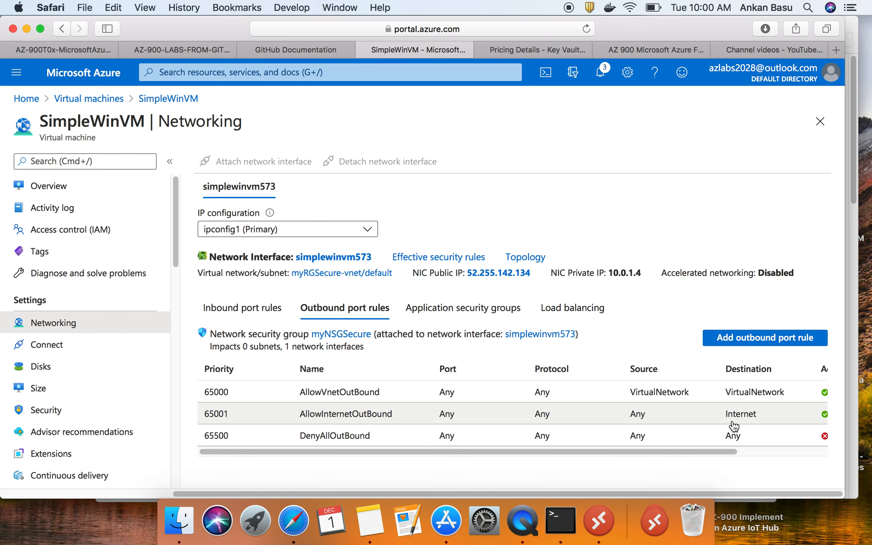
- Check step 7 of the lab instructions and start adding an outbound port rule to myNSGSecure in the Azure portal
{"action": "key", "text": "super+Tab"}
{"action": "left_click", "coordinate": [178, 343]}
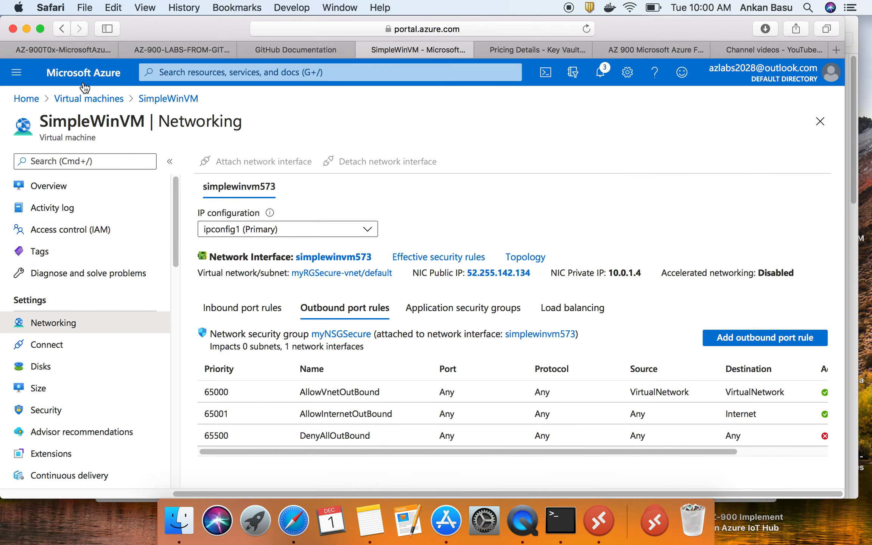
{"action": "left_click", "coordinate": [86, 52]}
{"action": "scroll", "coordinate": [211, 284], "scroll_direction": "down", "scroll_amount": 2}
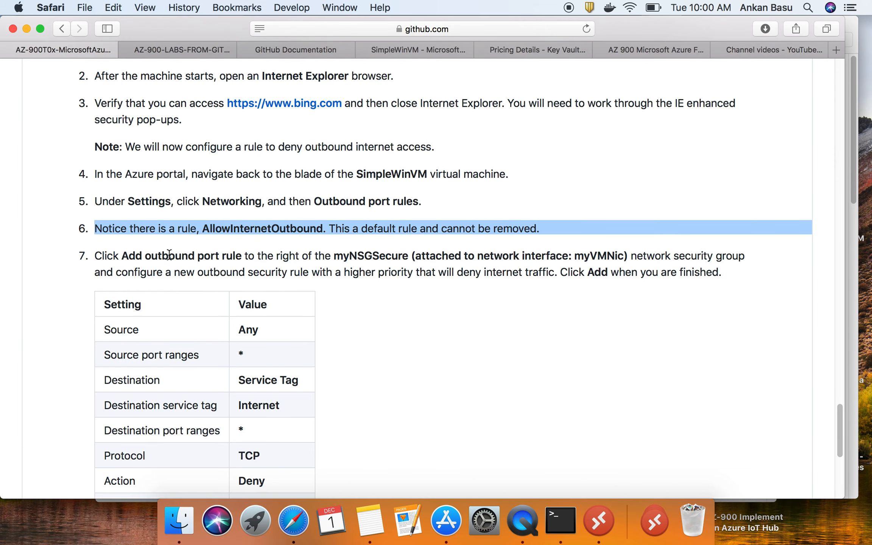
{"action": "left_click_drag", "start_coordinate": [122, 256], "coordinate": [242, 251]}
{"action": "key", "text": "super+Tab"}
{"action": "key", "text": "super+Tab"}
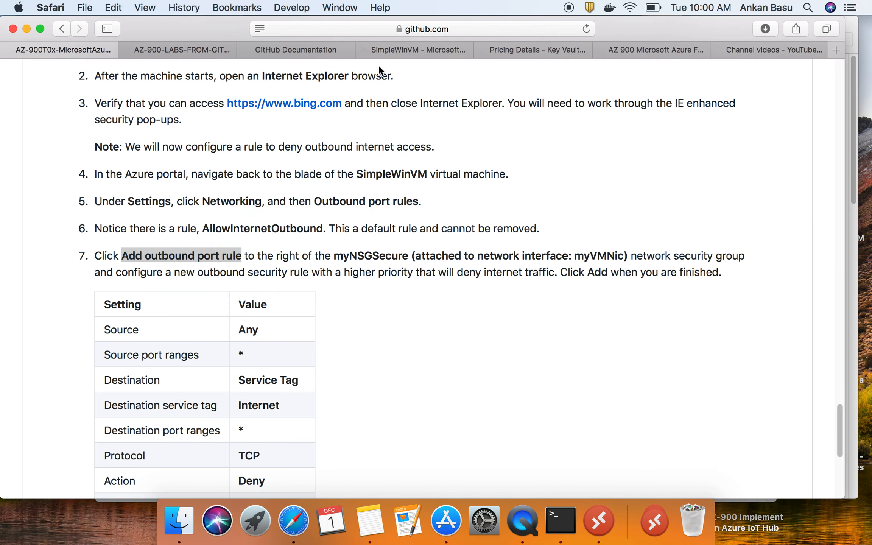
{"action": "left_click", "coordinate": [529, 46]}
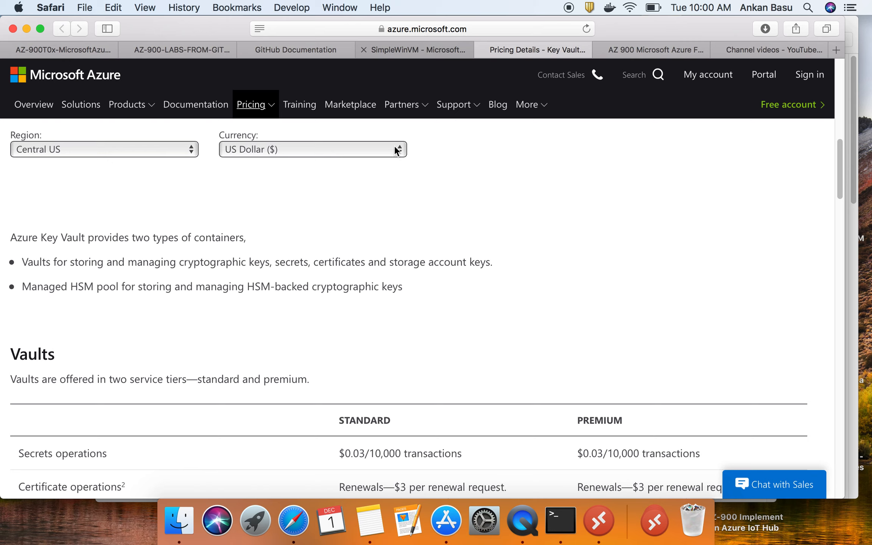
{"action": "key", "text": "ctrl+shift+Tab"}
{"action": "left_click", "coordinate": [762, 342]}
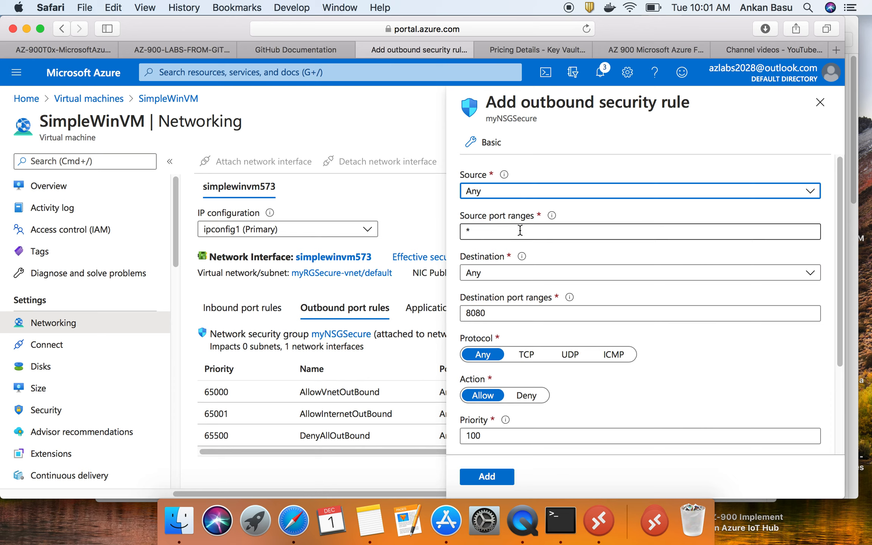
{"action": "left_click", "coordinate": [511, 314]}
{"action": "left_click_drag", "start_coordinate": [488, 313], "coordinate": [459, 313]}
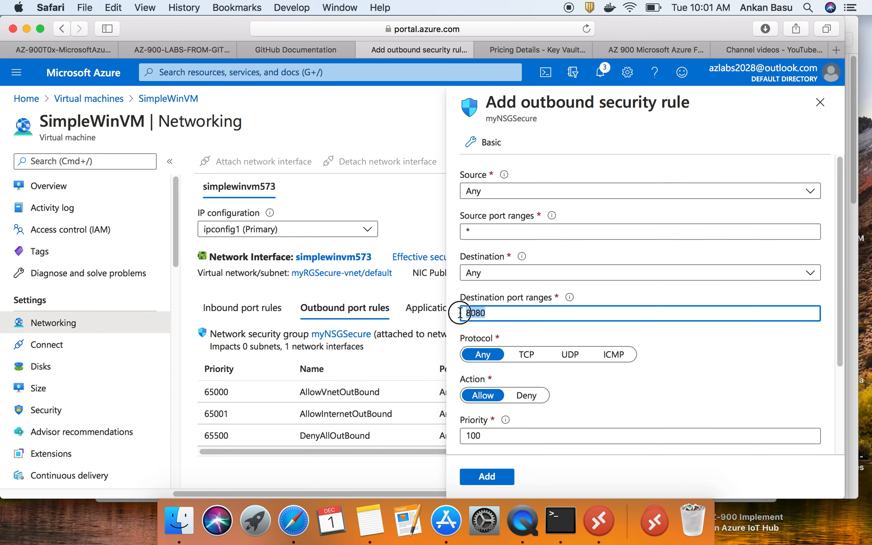
{"action": "type", "text": "inter"}
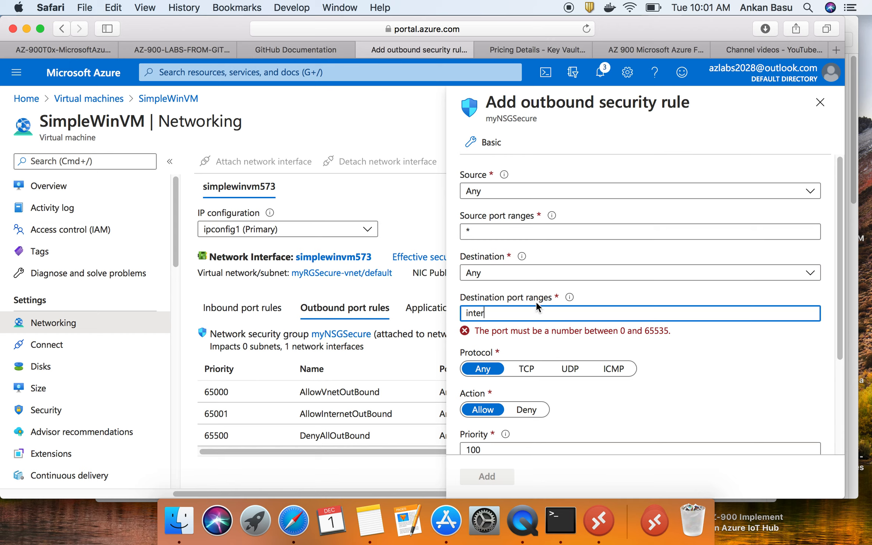
- Set the rule's destination to the Internet service tag and its destination port ranges to *
{"action": "left_click", "coordinate": [522, 274]}
{"action": "left_click", "coordinate": [521, 275]}
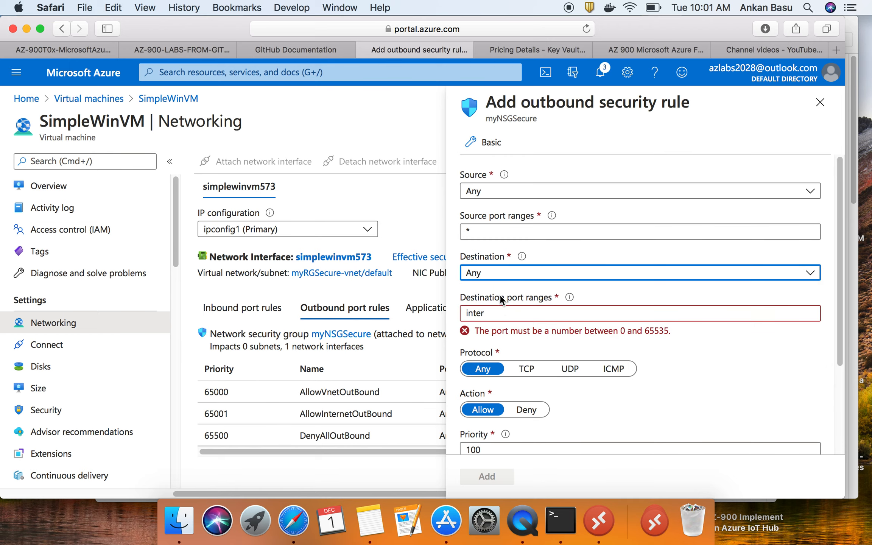
{"action": "left_click", "coordinate": [503, 274]}
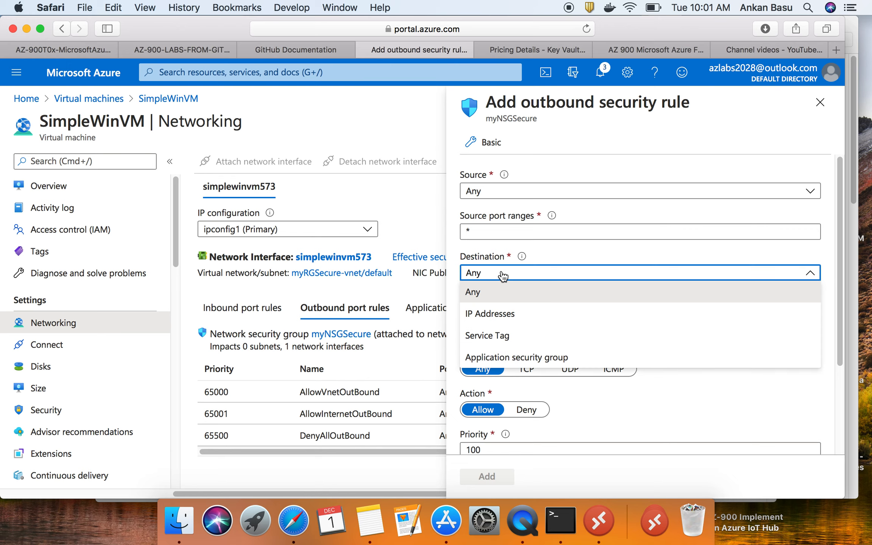
{"action": "left_click", "coordinate": [492, 337]}
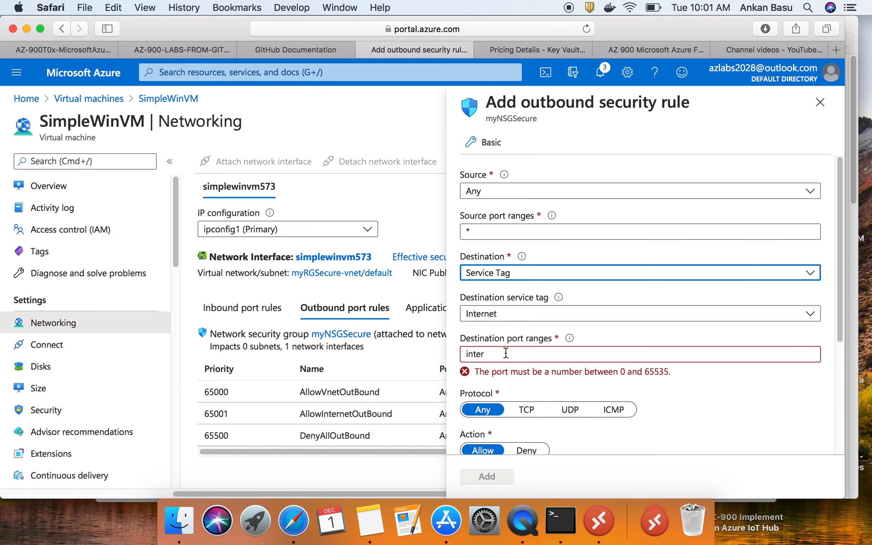
{"action": "left_click_drag", "start_coordinate": [506, 354], "coordinate": [452, 351]}
{"action": "key", "text": "BackSpace"}
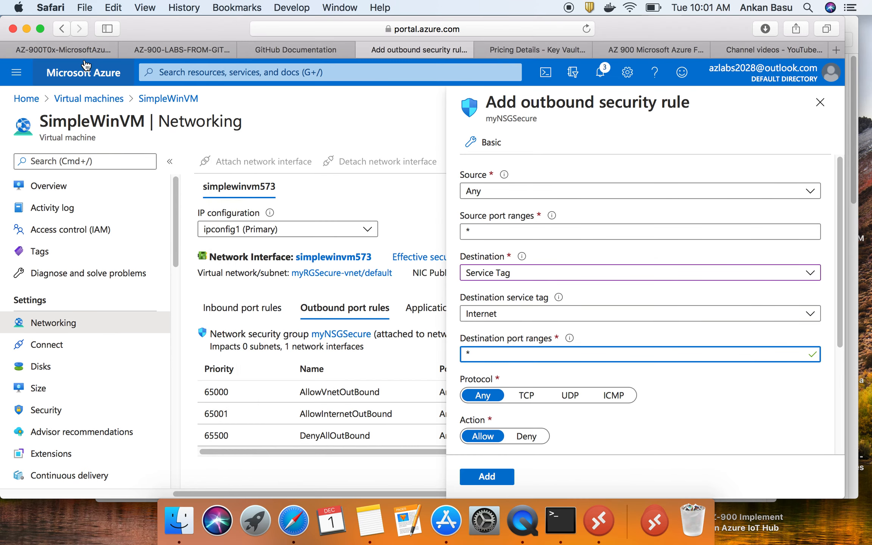
- Compare the rule form with the lab's settings table, reading the source, destination, port range and protocol values
{"action": "left_click", "coordinate": [83, 50]}
{"action": "scroll", "coordinate": [261, 336], "scroll_direction": "down", "scroll_amount": 1}
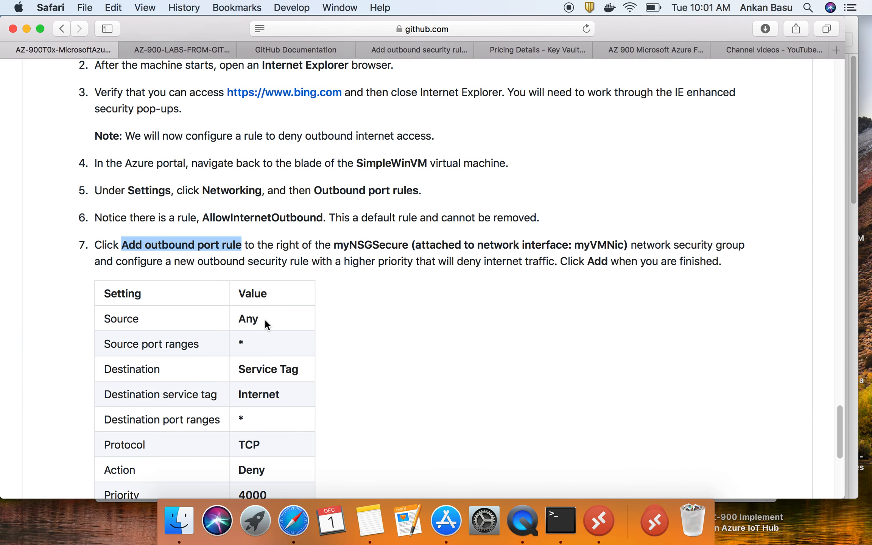
{"action": "left_click", "coordinate": [262, 335]}
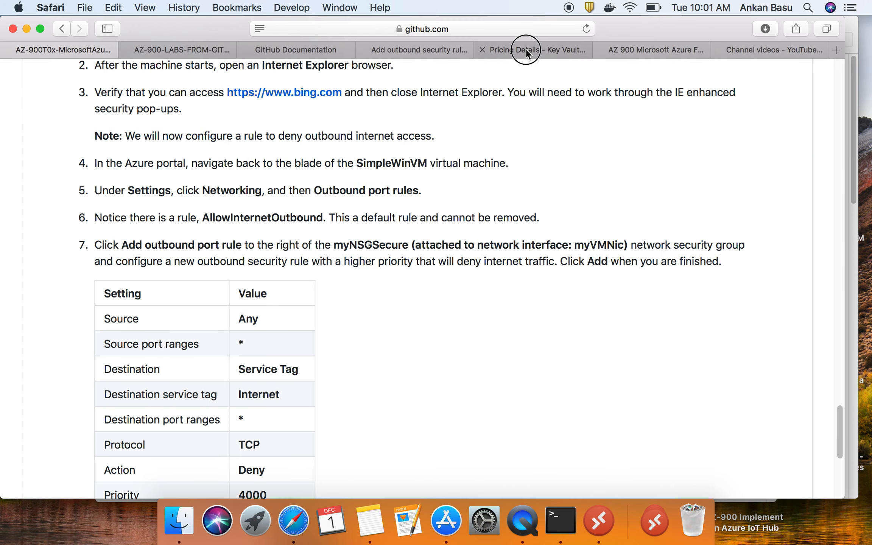
{"action": "left_click", "coordinate": [526, 50]}
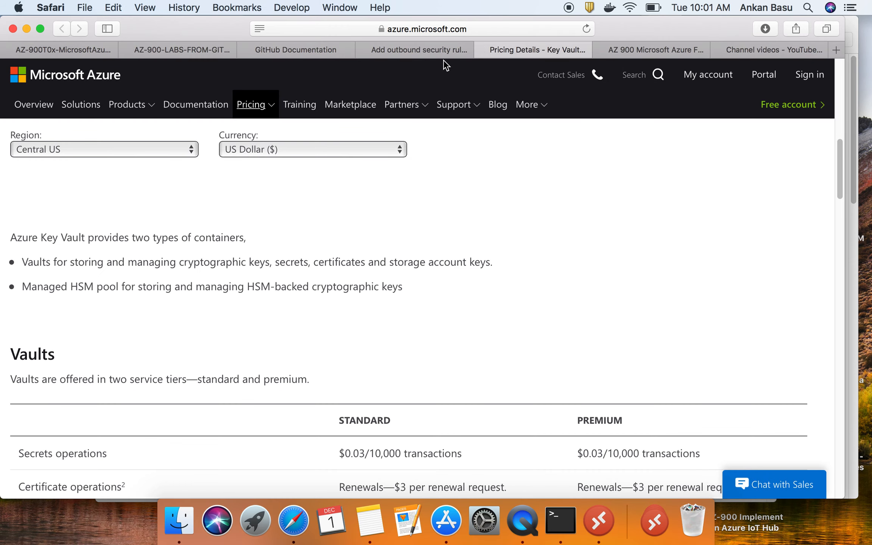
{"action": "left_click", "coordinate": [427, 53]}
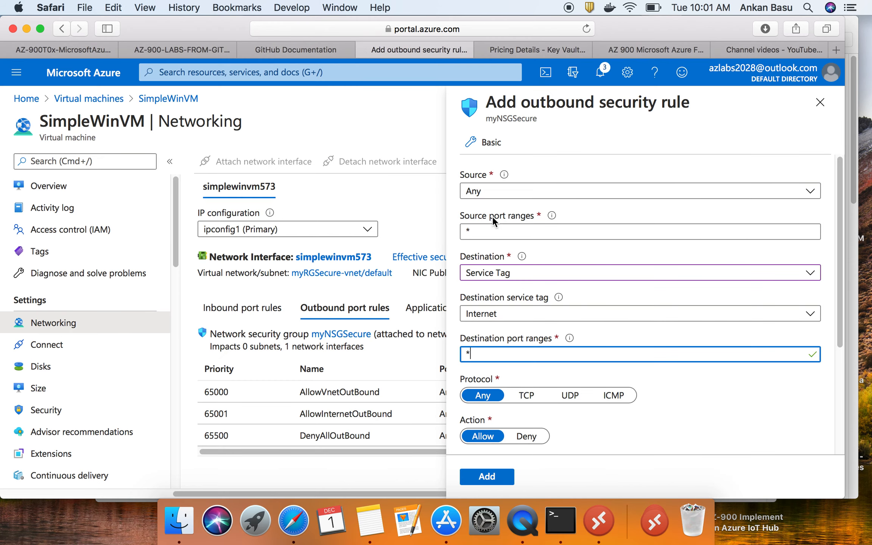
{"action": "left_click", "coordinate": [114, 55]}
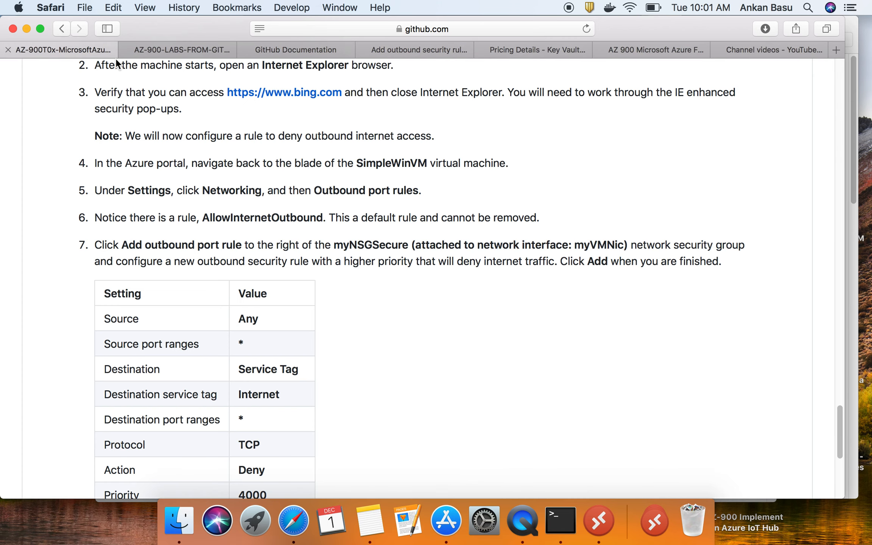
{"action": "scroll", "coordinate": [282, 385], "scroll_direction": "down", "scroll_amount": 1}
{"action": "double_click", "coordinate": [273, 356]}
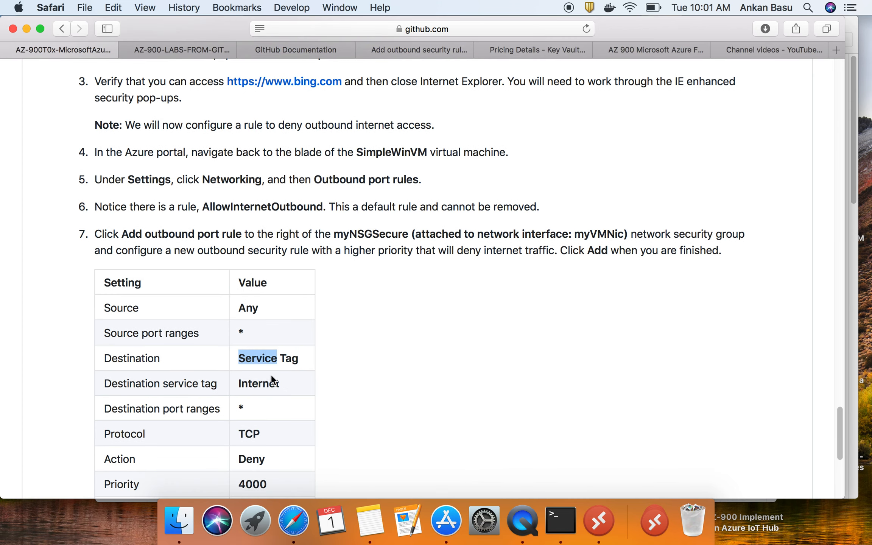
{"action": "double_click", "coordinate": [259, 383]}
{"action": "left_click_drag", "start_coordinate": [251, 406], "coordinate": [224, 362]}
{"action": "scroll", "coordinate": [223, 364], "scroll_direction": "down", "scroll_amount": 3}
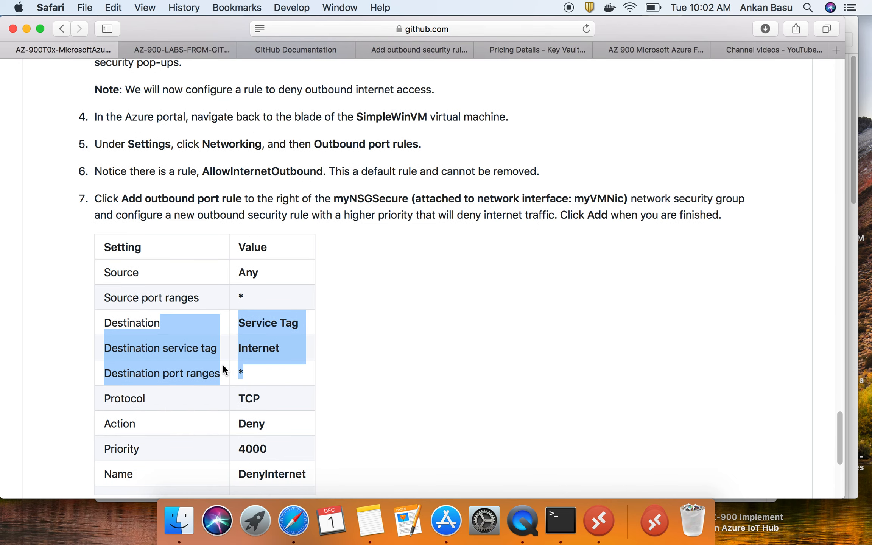
{"action": "scroll", "coordinate": [223, 364], "scroll_direction": "down", "scroll_amount": 10}
{"action": "double_click", "coordinate": [241, 282]}
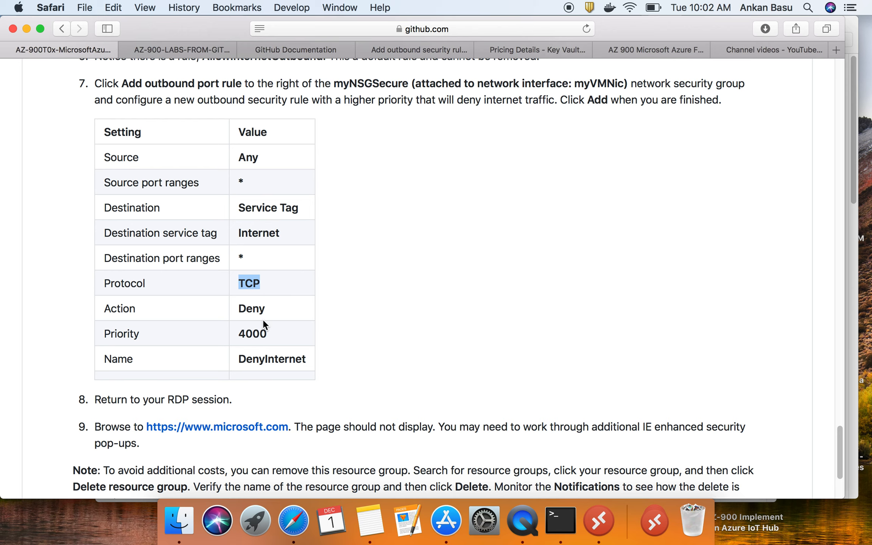
- Set the outbound security rule's protocol to TCP and its action to Deny
{"action": "left_click", "coordinate": [455, 47]}
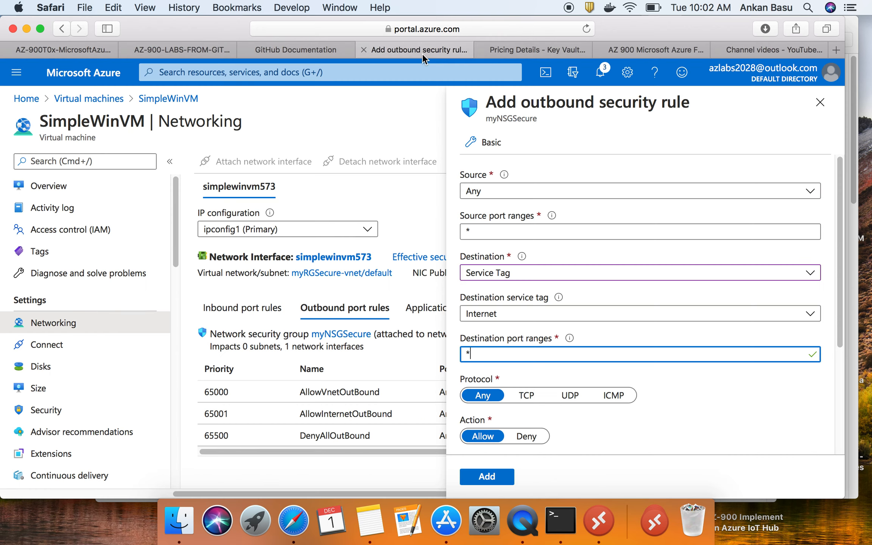
{"action": "scroll", "coordinate": [506, 353], "scroll_direction": "down", "scroll_amount": 1}
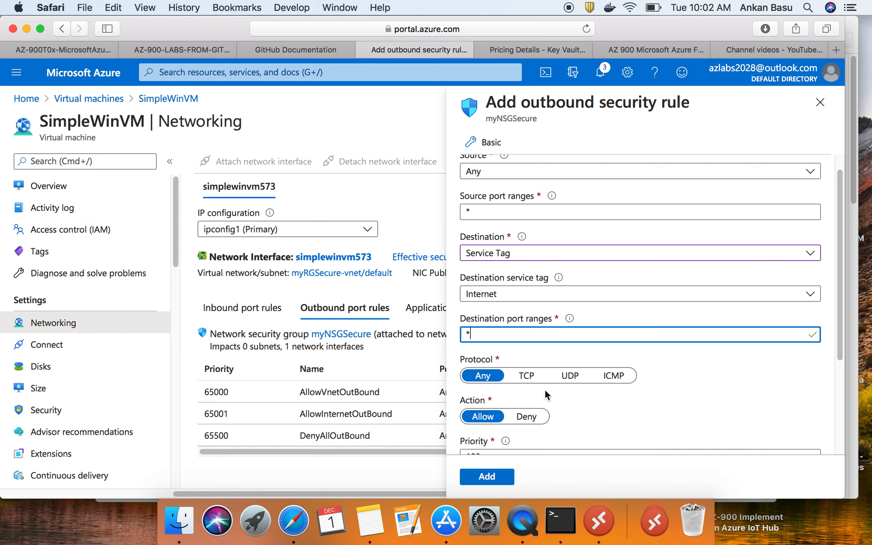
{"action": "left_click", "coordinate": [529, 380]}
{"action": "left_click", "coordinate": [530, 417]}
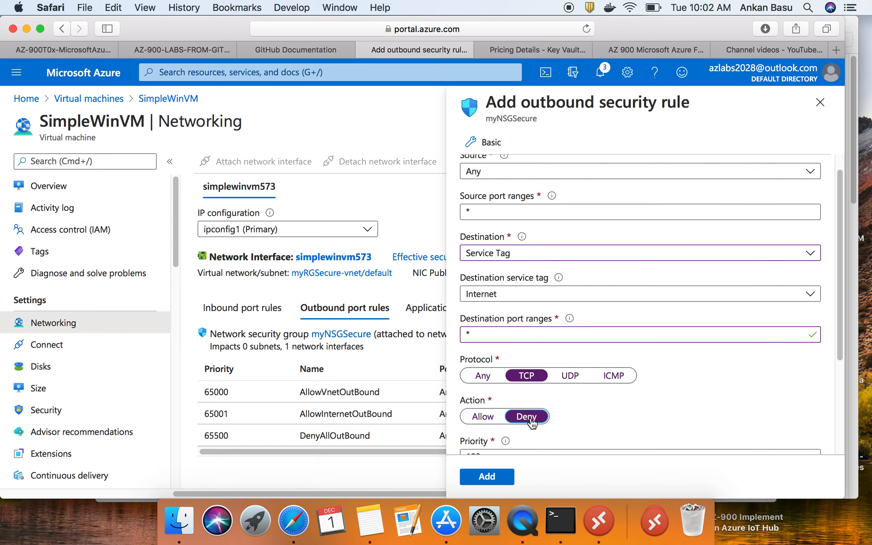
- Copy the priority value 4000 from the lab's settings table into the outbound security rule
{"action": "scroll", "coordinate": [588, 423], "scroll_direction": "down", "scroll_amount": 3}
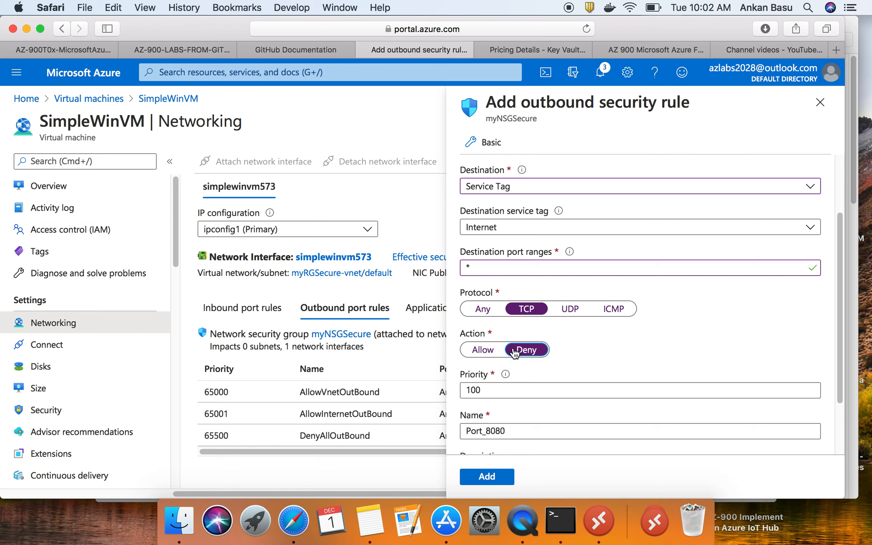
{"action": "scroll", "coordinate": [515, 353], "scroll_direction": "down", "scroll_amount": 2}
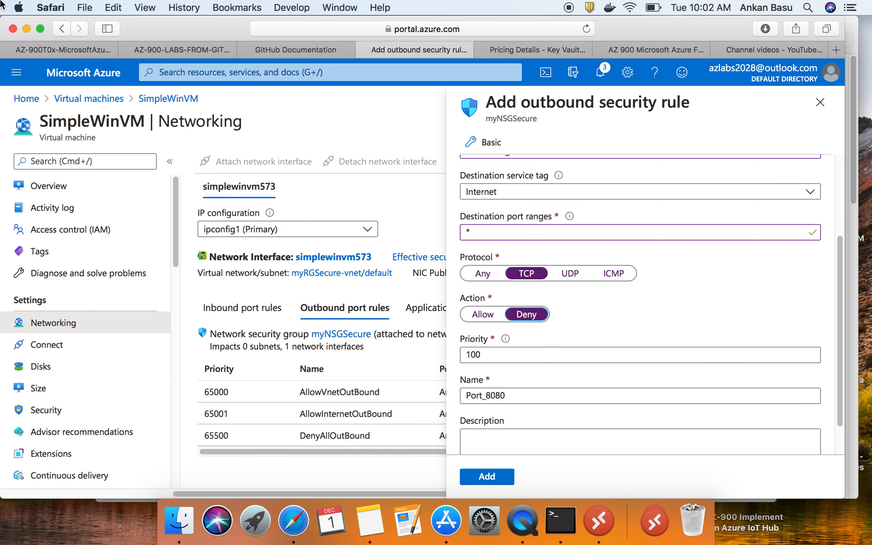
{"action": "left_click", "coordinate": [75, 52]}
{"action": "double_click", "coordinate": [252, 333]}
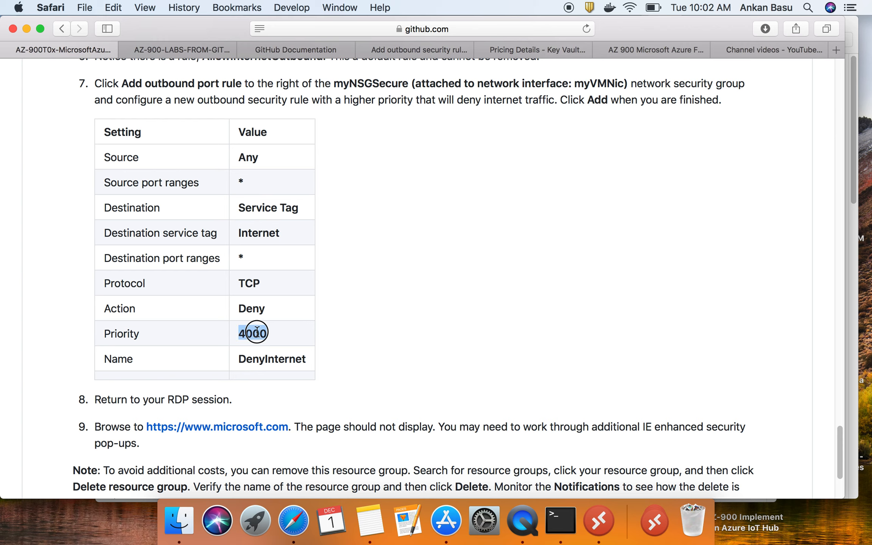
{"action": "right_click", "coordinate": [257, 332]}
{"action": "left_click", "coordinate": [297, 371]}
{"action": "left_click", "coordinate": [411, 46]}
{"action": "left_click_drag", "start_coordinate": [492, 354], "coordinate": [434, 349]}
{"action": "key", "text": "super+v"}
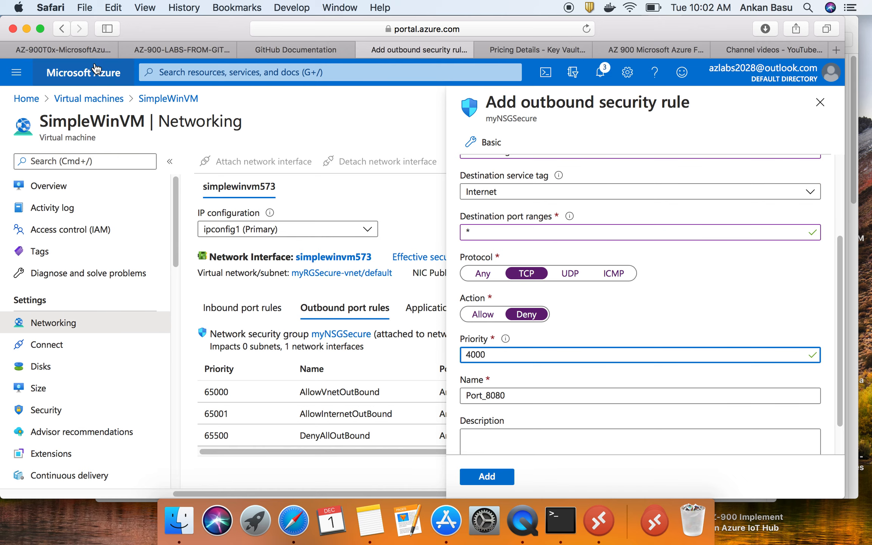
- Name the outbound security rule DenyInternet, copying the name from the lab instructions, and add the rule
{"action": "left_click", "coordinate": [76, 49]}
{"action": "double_click", "coordinate": [270, 358]}
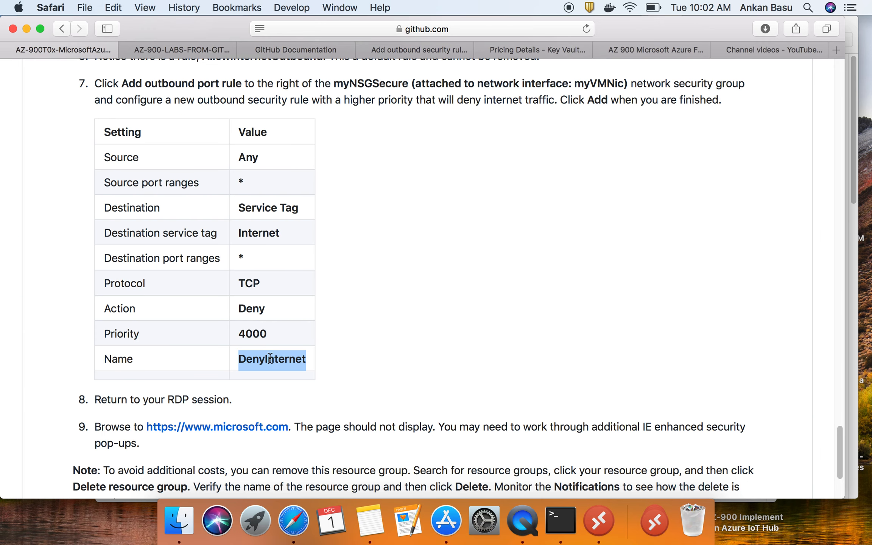
{"action": "right_click", "coordinate": [270, 358]}
{"action": "left_click", "coordinate": [297, 398]}
{"action": "left_click", "coordinate": [438, 50]}
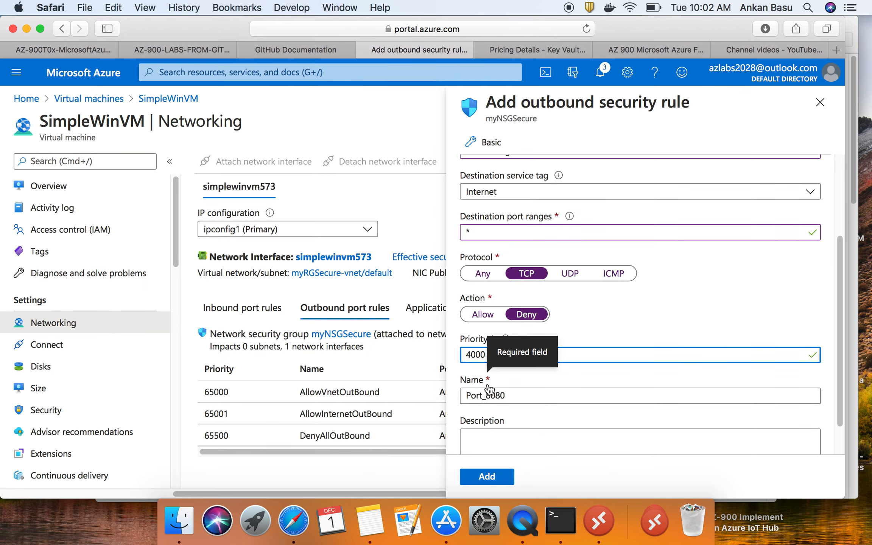
{"action": "left_click_drag", "start_coordinate": [514, 395], "coordinate": [435, 392]}
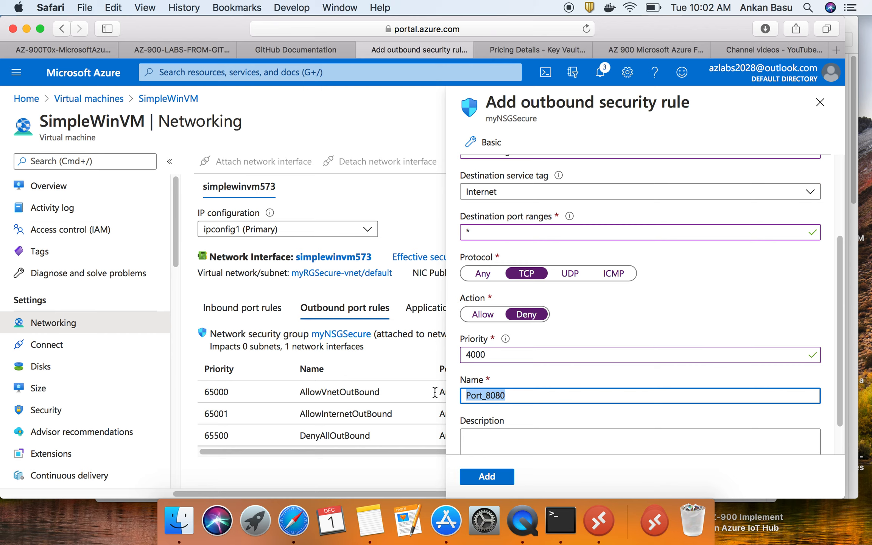
{"action": "key", "text": "super+v"}
{"action": "scroll", "coordinate": [632, 416], "scroll_direction": "down", "scroll_amount": 2}
{"action": "left_click", "coordinate": [512, 479]}
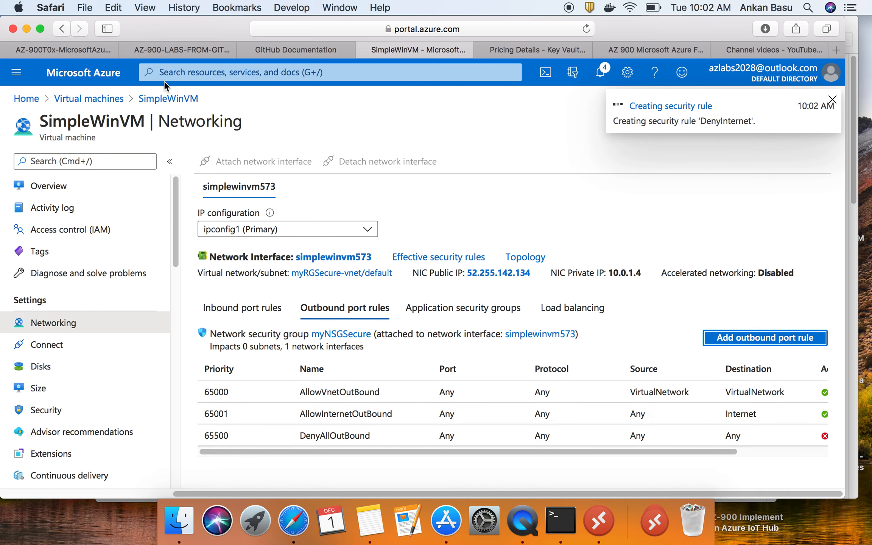
- Read lab steps 8 and 9 on testing Internet access and check myNSGSecure's outbound port rules in the Azure portal
{"action": "left_click", "coordinate": [78, 51]}
{"action": "scroll", "coordinate": [415, 452], "scroll_direction": "down", "scroll_amount": 2}
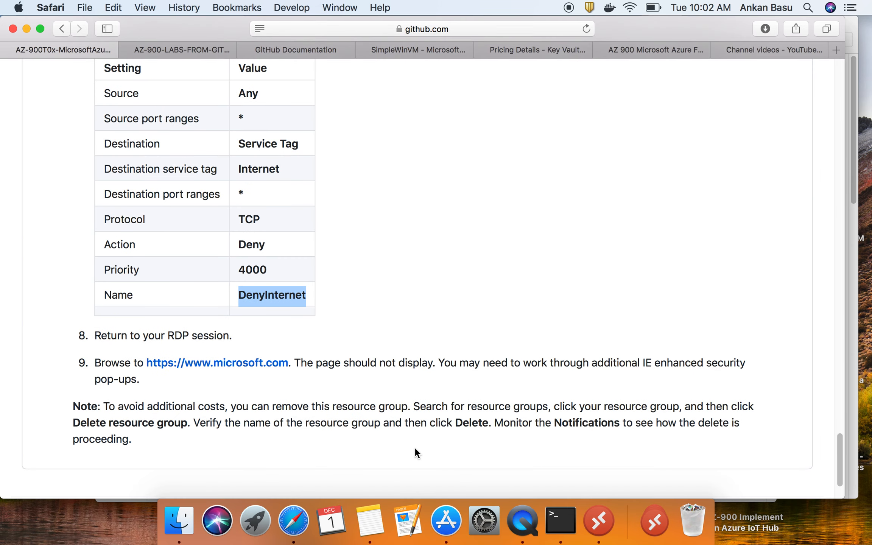
{"action": "left_click_drag", "start_coordinate": [95, 336], "coordinate": [230, 335]}
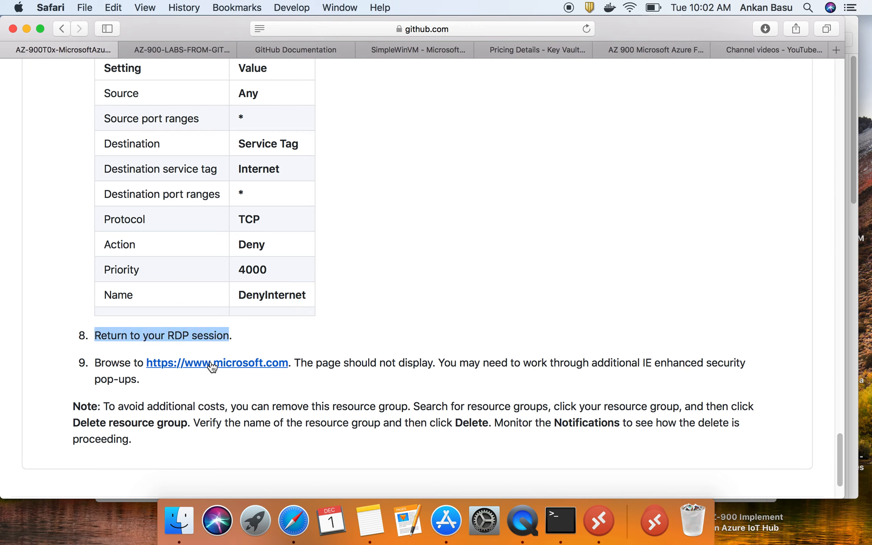
{"action": "key", "text": "super+Tab"}
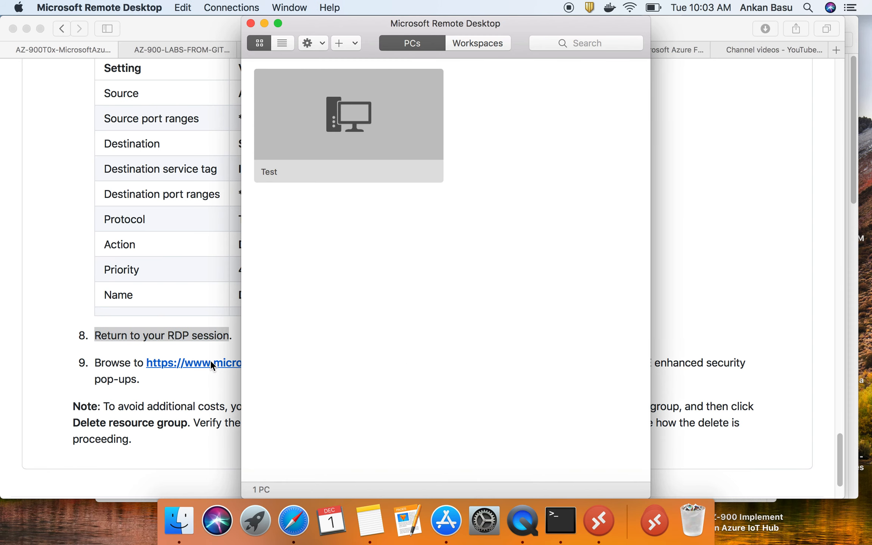
{"action": "key", "text": "super+Tab"}
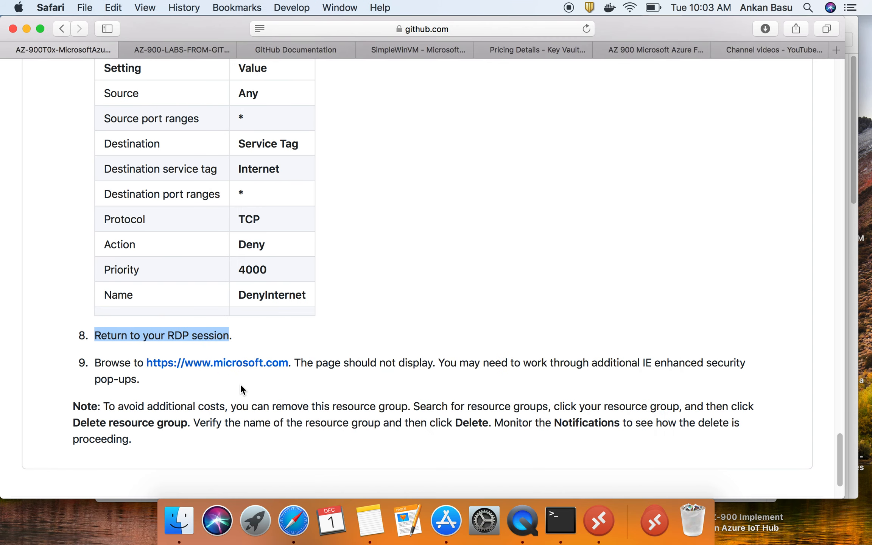
{"action": "left_click", "coordinate": [403, 48]}
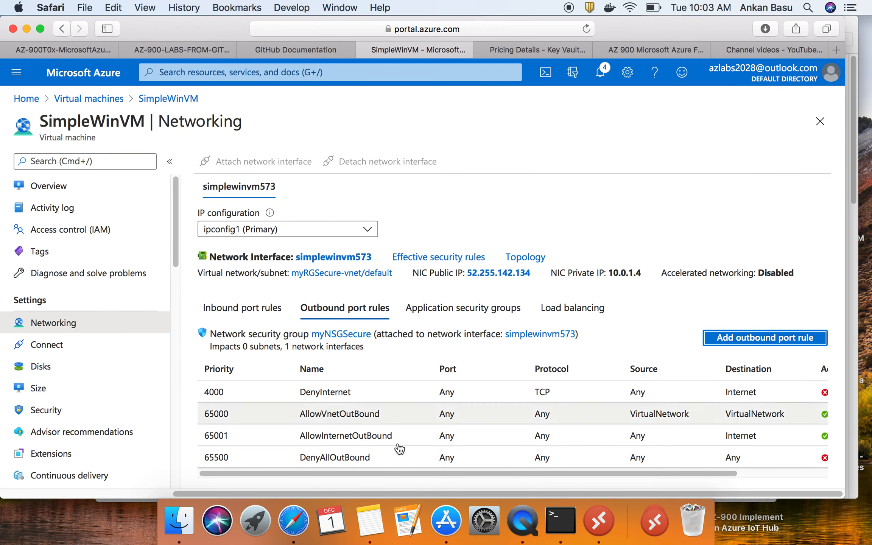
- Review the outbound rules' actions, then switch to the VM's Remote Desktop session and browse to google.com in Internet Explorer
{"action": "left_click_drag", "start_coordinate": [387, 475], "coordinate": [503, 484]}
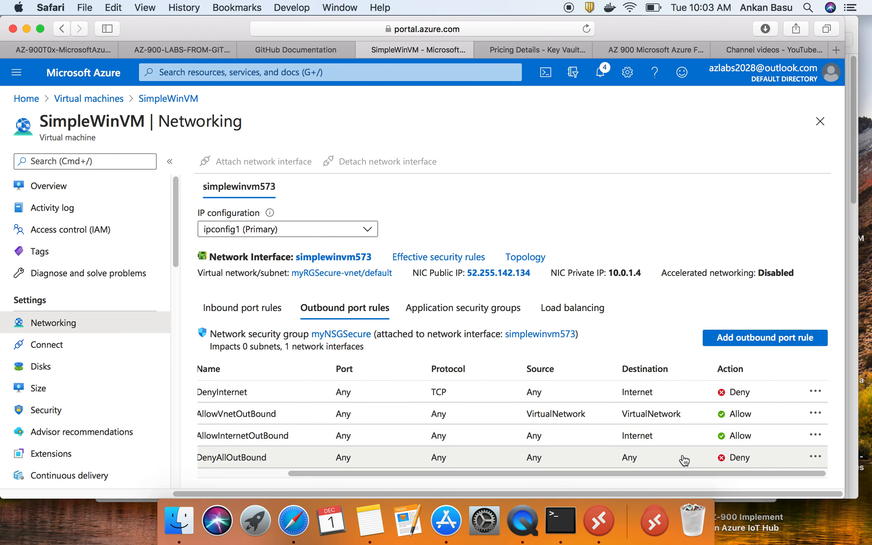
{"action": "key", "text": "super+Tab"}
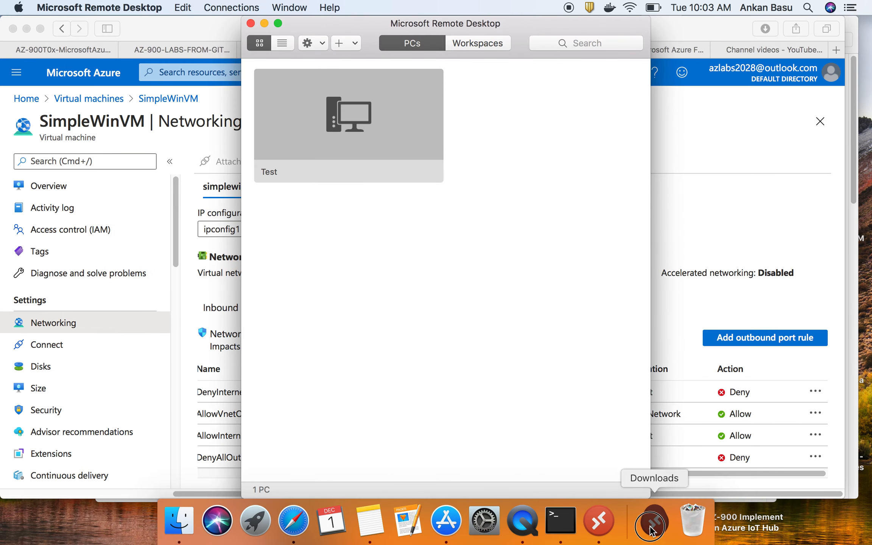
{"action": "left_click", "coordinate": [651, 530]}
{"action": "left_click", "coordinate": [599, 522]}
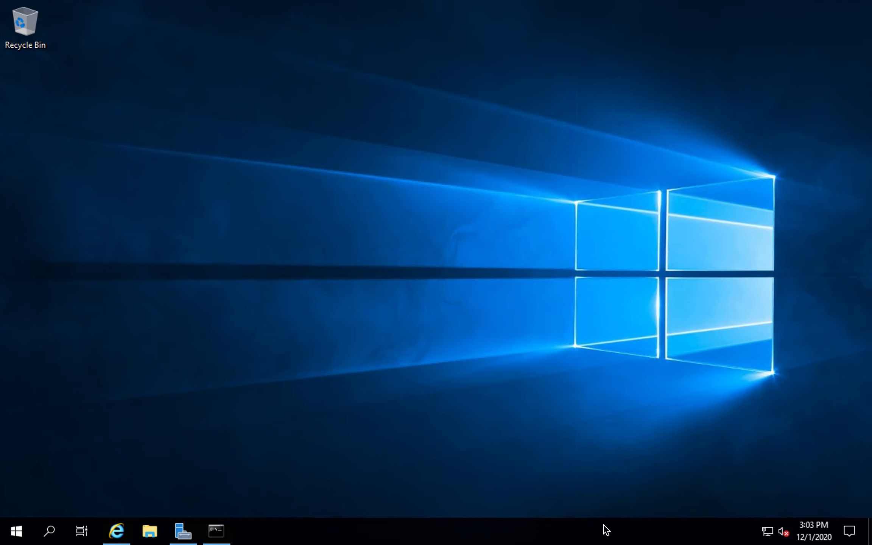
{"action": "left_click", "coordinate": [116, 530]}
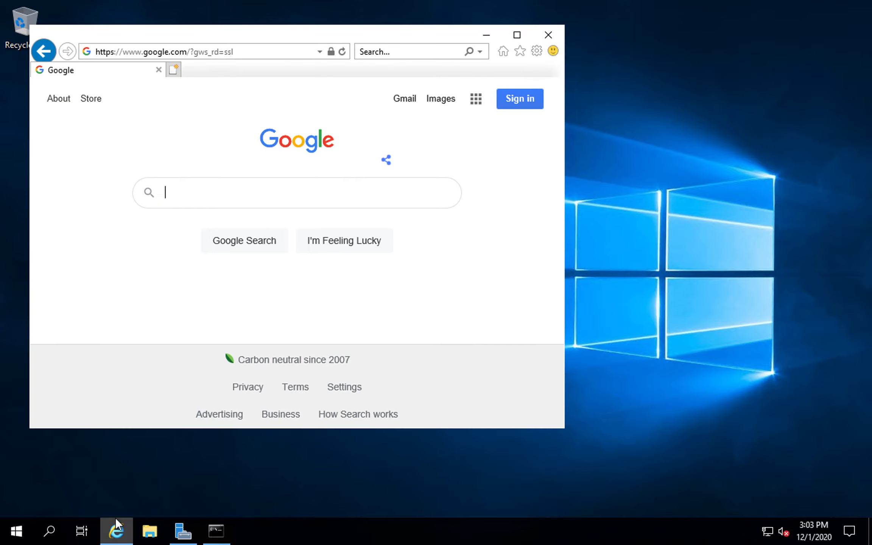
{"action": "left_click", "coordinate": [271, 53]}
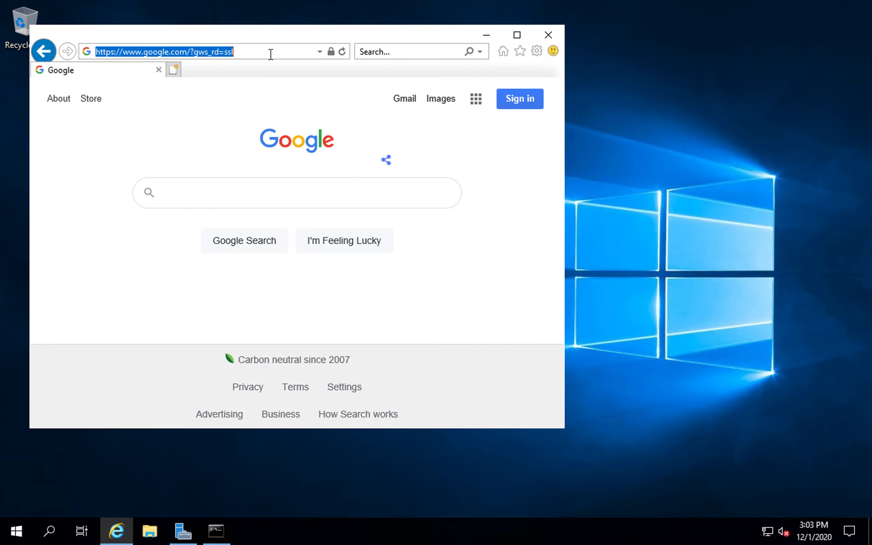
{"action": "type", "text": "google.com/"}
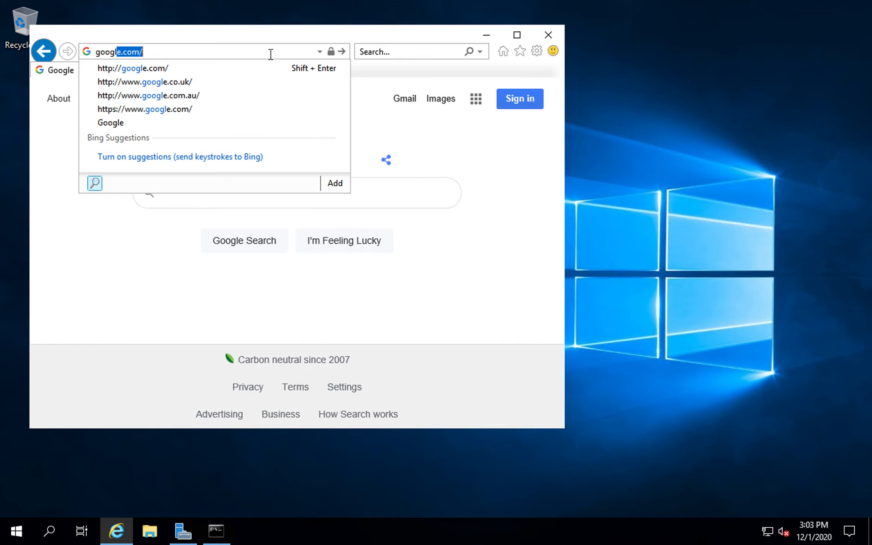
{"action": "key", "text": "Return"}
{"action": "left_click", "coordinate": [407, 297]}
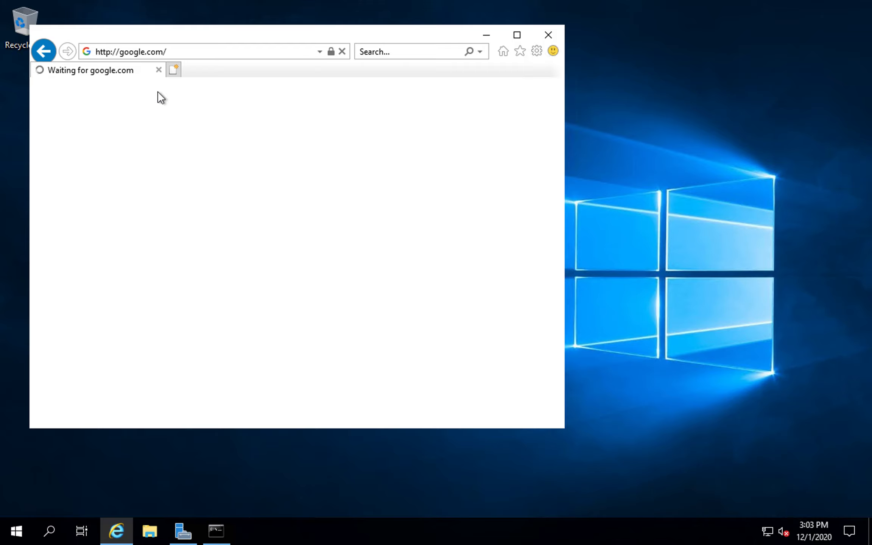
- Rerun ping google.com in the VM's Command Prompt to test connectivity under the new outbound rule
{"action": "mouse_move", "coordinate": [178, 541]}
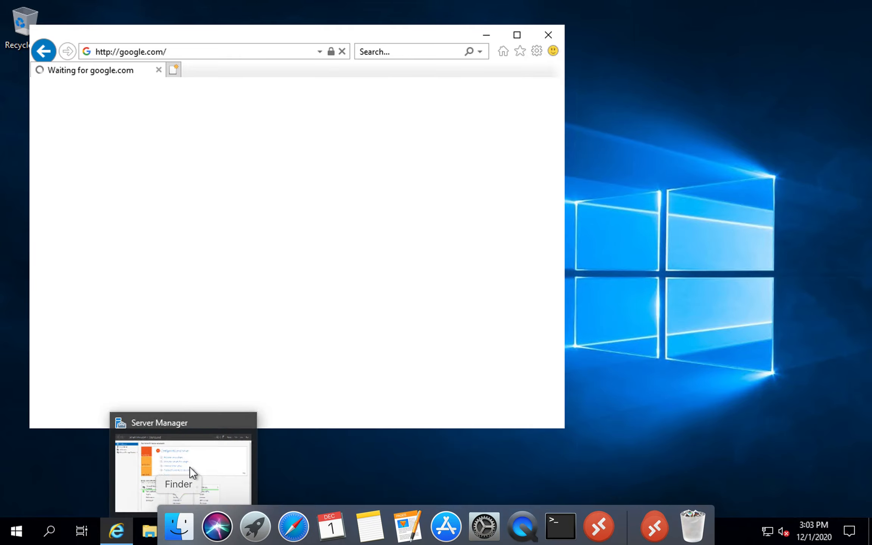
{"action": "left_click", "coordinate": [215, 532]}
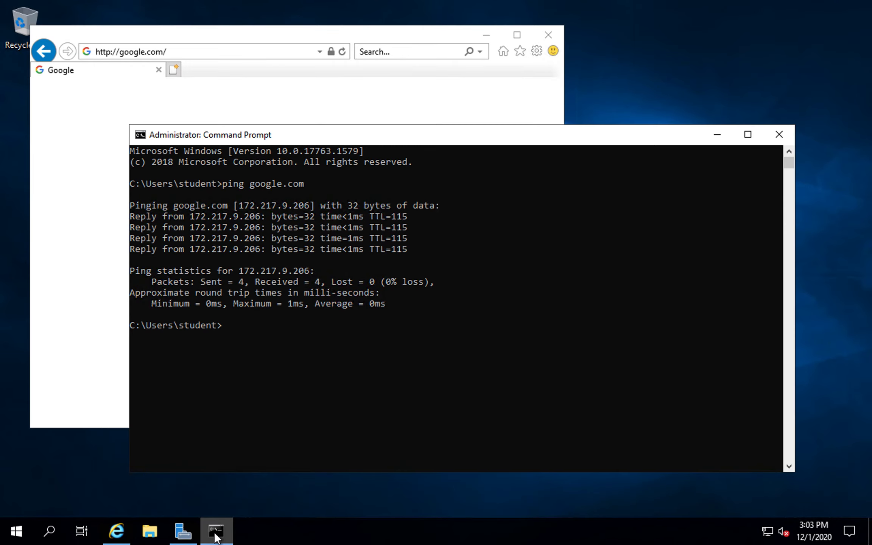
{"action": "left_click", "coordinate": [263, 347]}
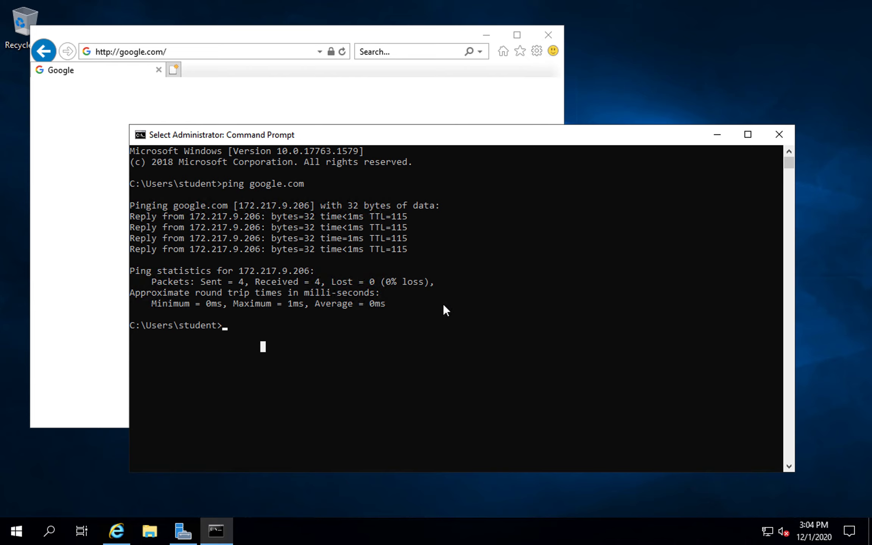
{"action": "key", "text": "Up"}
{"action": "key", "text": "Return"}
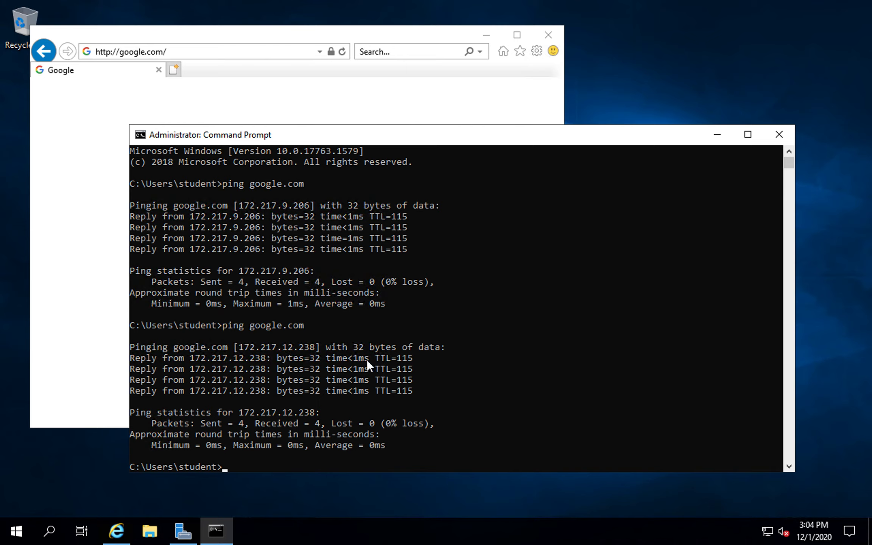
{"action": "left_click", "coordinate": [226, 29]}
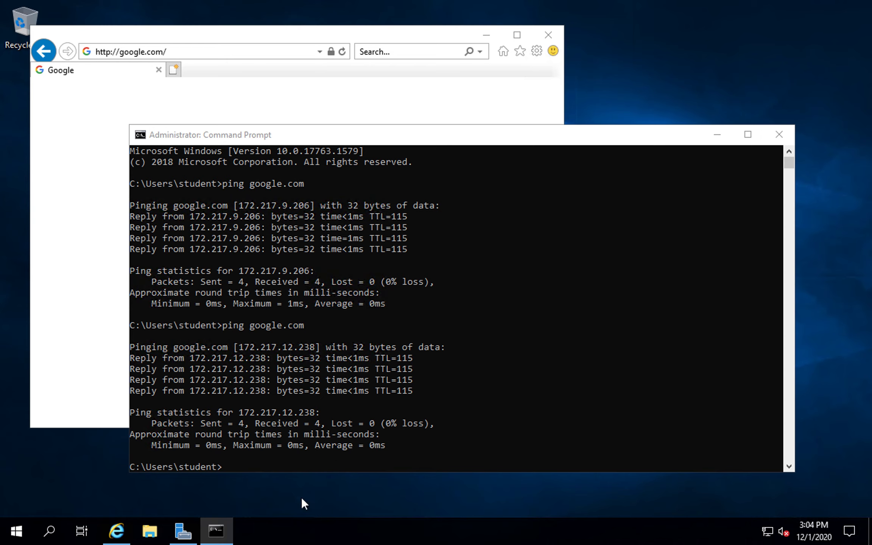
- Switch back to the lab instructions in Safari and check the TCP protocol value in the outbound rule settings table
{"action": "key", "text": "ctrl+Left"}
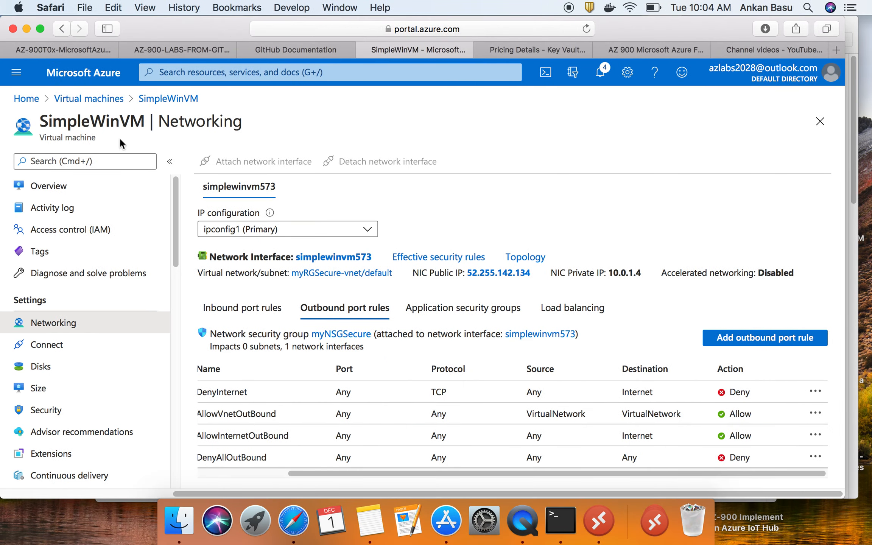
{"action": "left_click", "coordinate": [81, 50]}
{"action": "left_click_drag", "start_coordinate": [262, 220], "coordinate": [235, 215]}
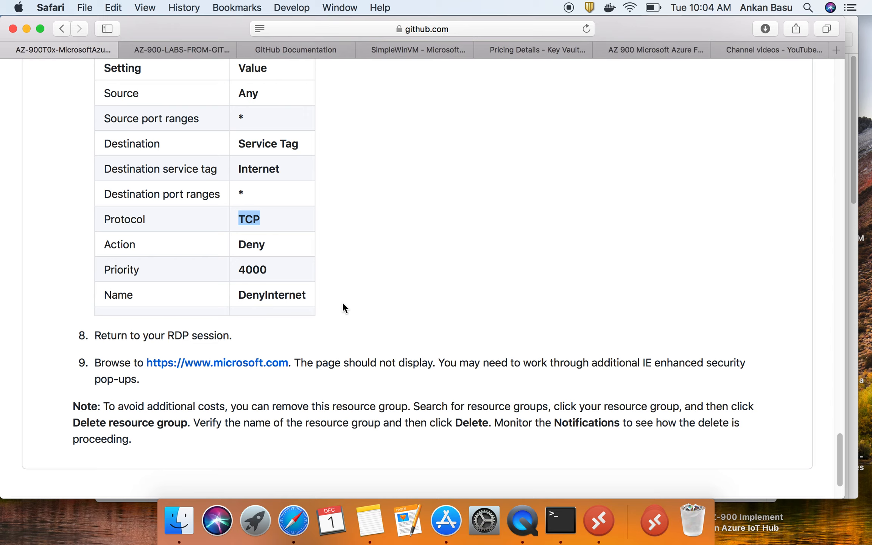
- Return to the VM's Remote Desktop session, minimize Command Prompt, and check whether the google.com page loads in Internet Explorer
{"action": "key", "text": "super+Tab"}
{"action": "key", "text": "super+Tab"}
{"action": "key", "text": "super+Tab"}
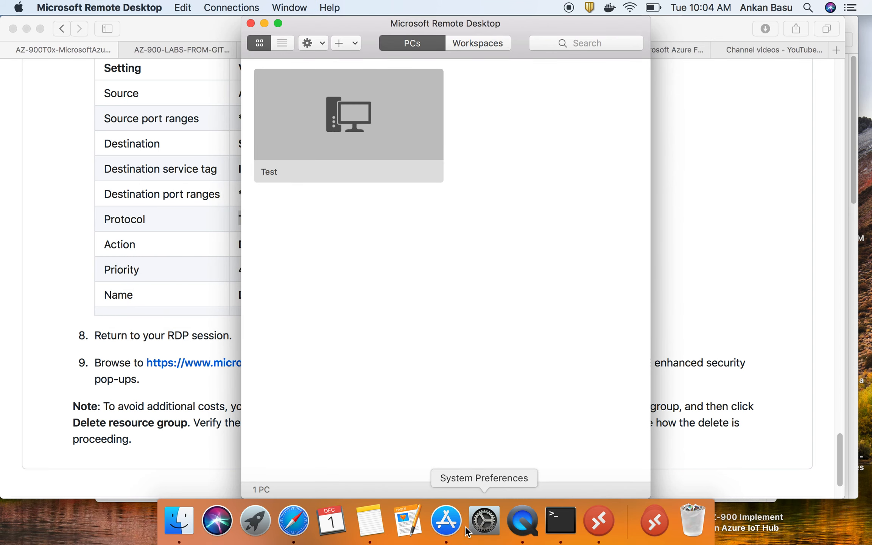
{"action": "left_click", "coordinate": [528, 525]}
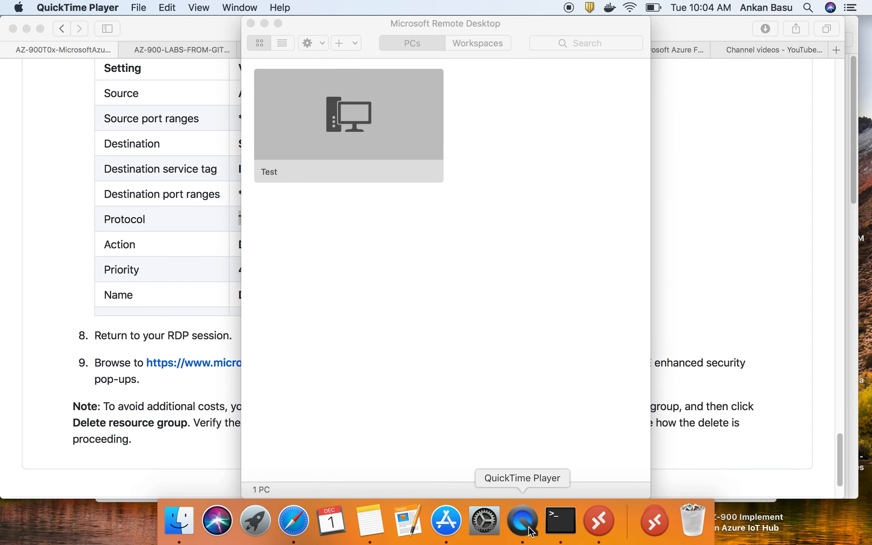
{"action": "key", "text": "super+Tab"}
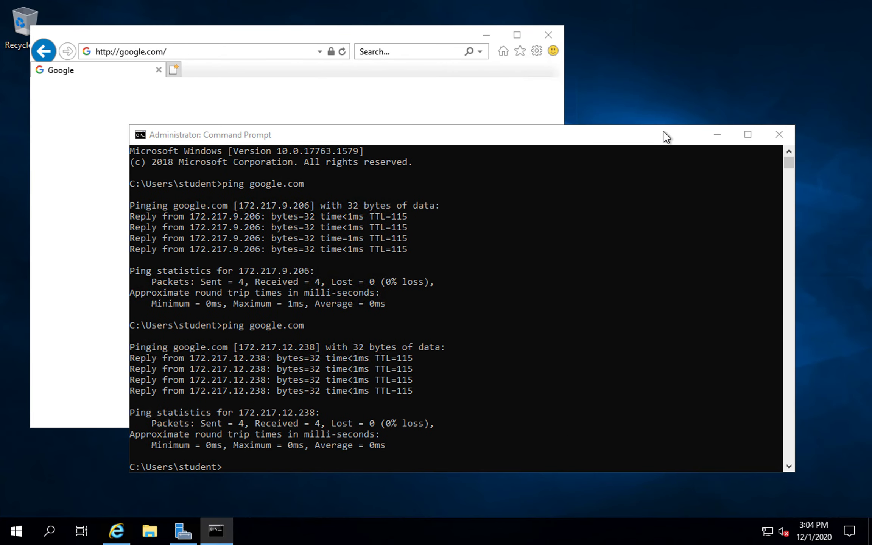
{"action": "left_click", "coordinate": [717, 135]}
{"action": "left_click", "coordinate": [406, 300]}
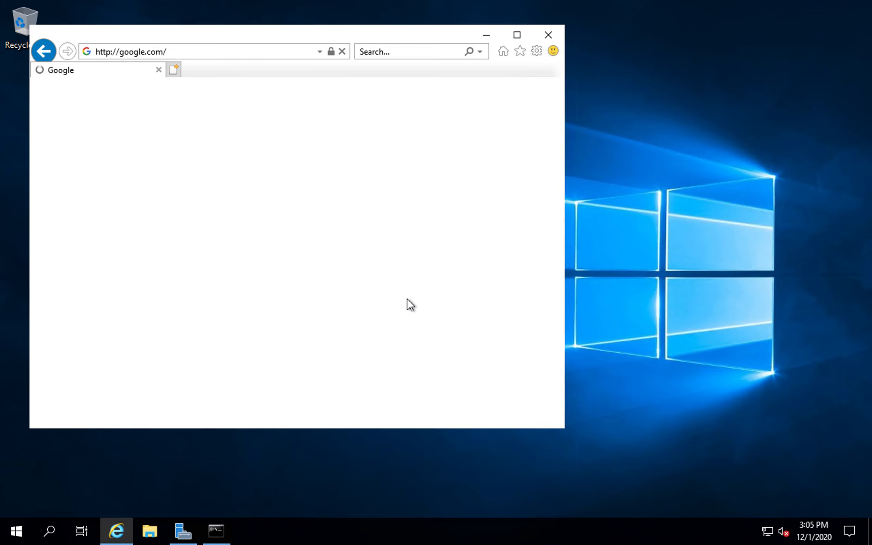
{"action": "left_click", "coordinate": [538, 174]}
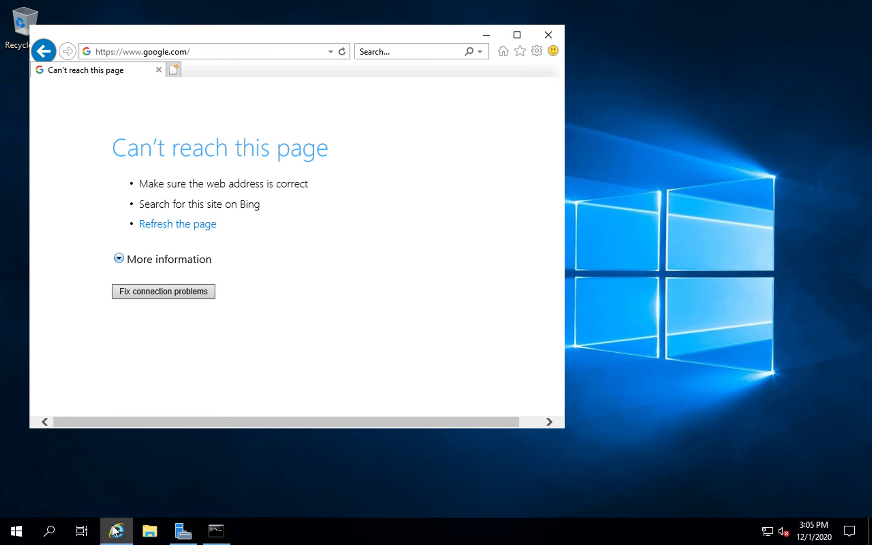
- Return to the lab 13 instructions in Safari and read the closing note on deleting the resource group
{"action": "key", "text": "super+Tab"}
{"action": "mouse_move", "coordinate": [115, 530]}
{"action": "key", "text": "super+Tab"}
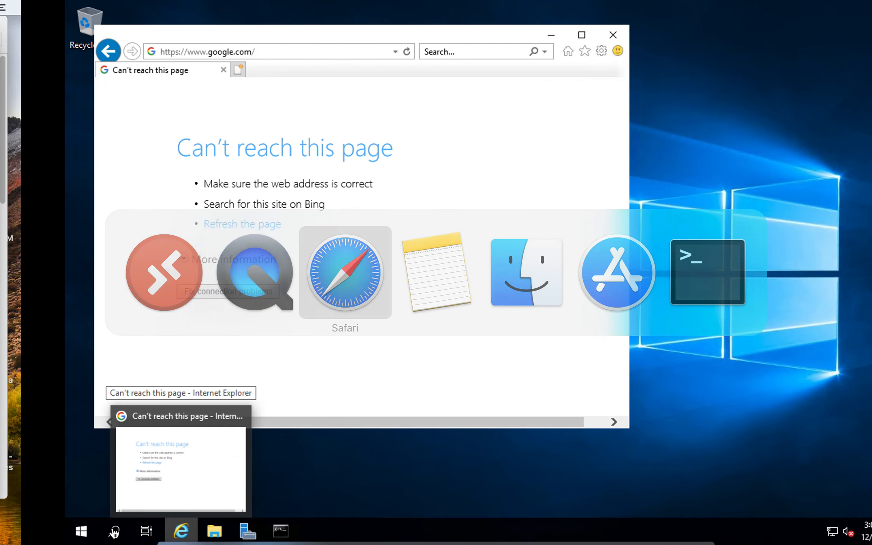
{"action": "scroll", "coordinate": [222, 391], "scroll_direction": "down", "scroll_amount": 1}
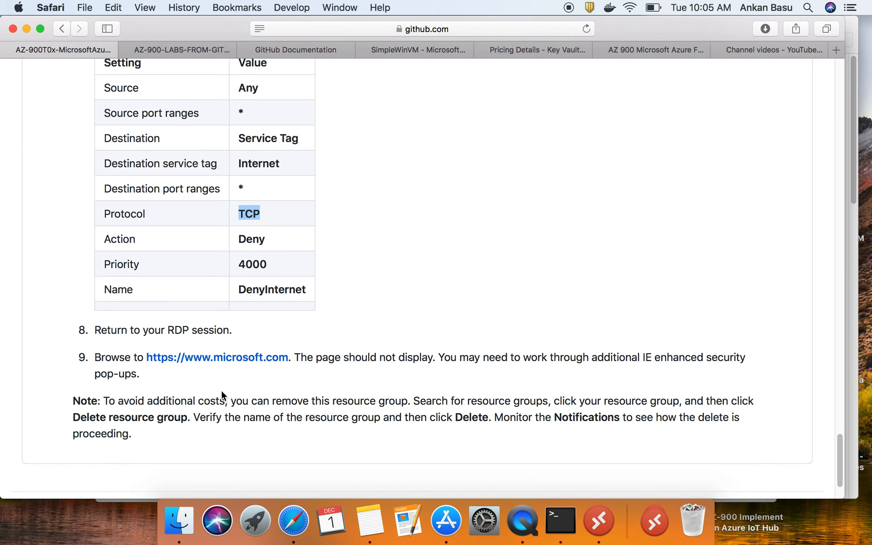
{"action": "scroll", "coordinate": [221, 390], "scroll_direction": "up", "scroll_amount": 20}
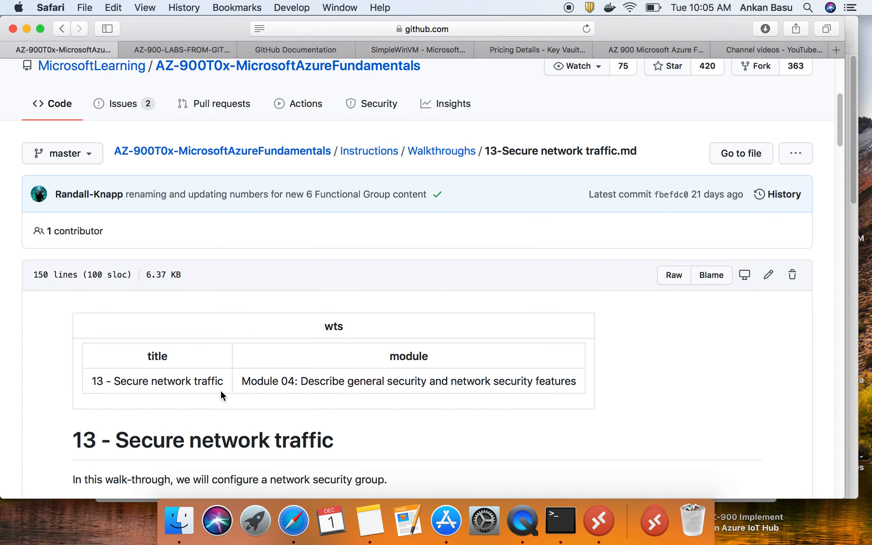
{"action": "scroll", "coordinate": [220, 390], "scroll_direction": "down", "scroll_amount": 20}
{"action": "scroll", "coordinate": [222, 396], "scroll_direction": "down", "scroll_amount": 20}
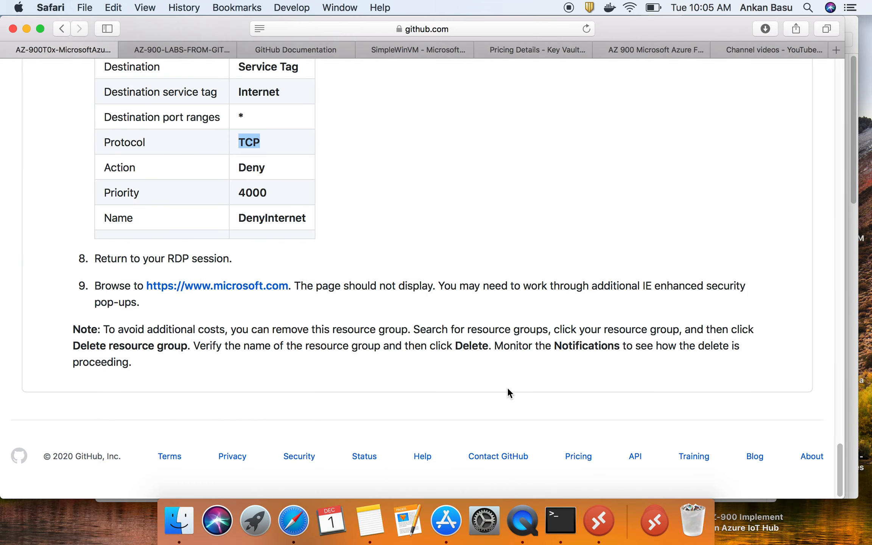
{"action": "left_click", "coordinate": [122, 349]}
{"action": "double_click", "coordinate": [122, 349]}
{"action": "left_click", "coordinate": [123, 349]}
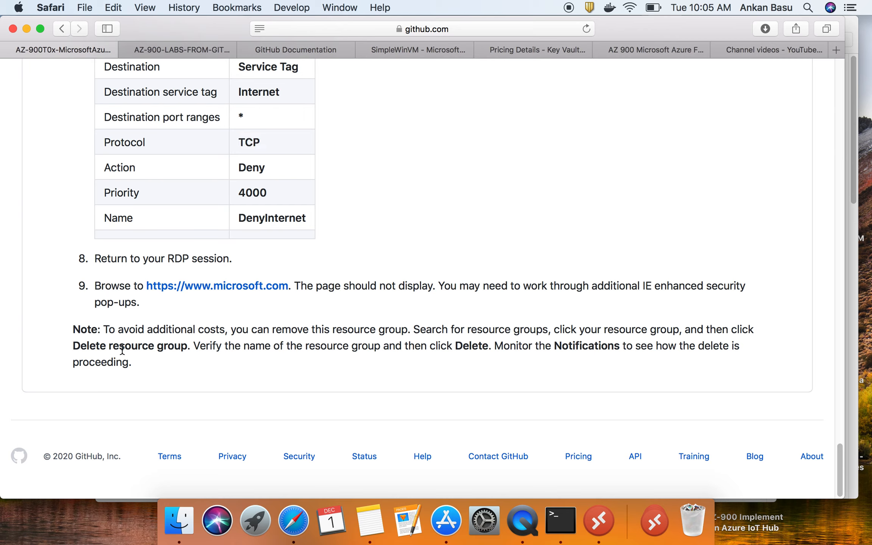